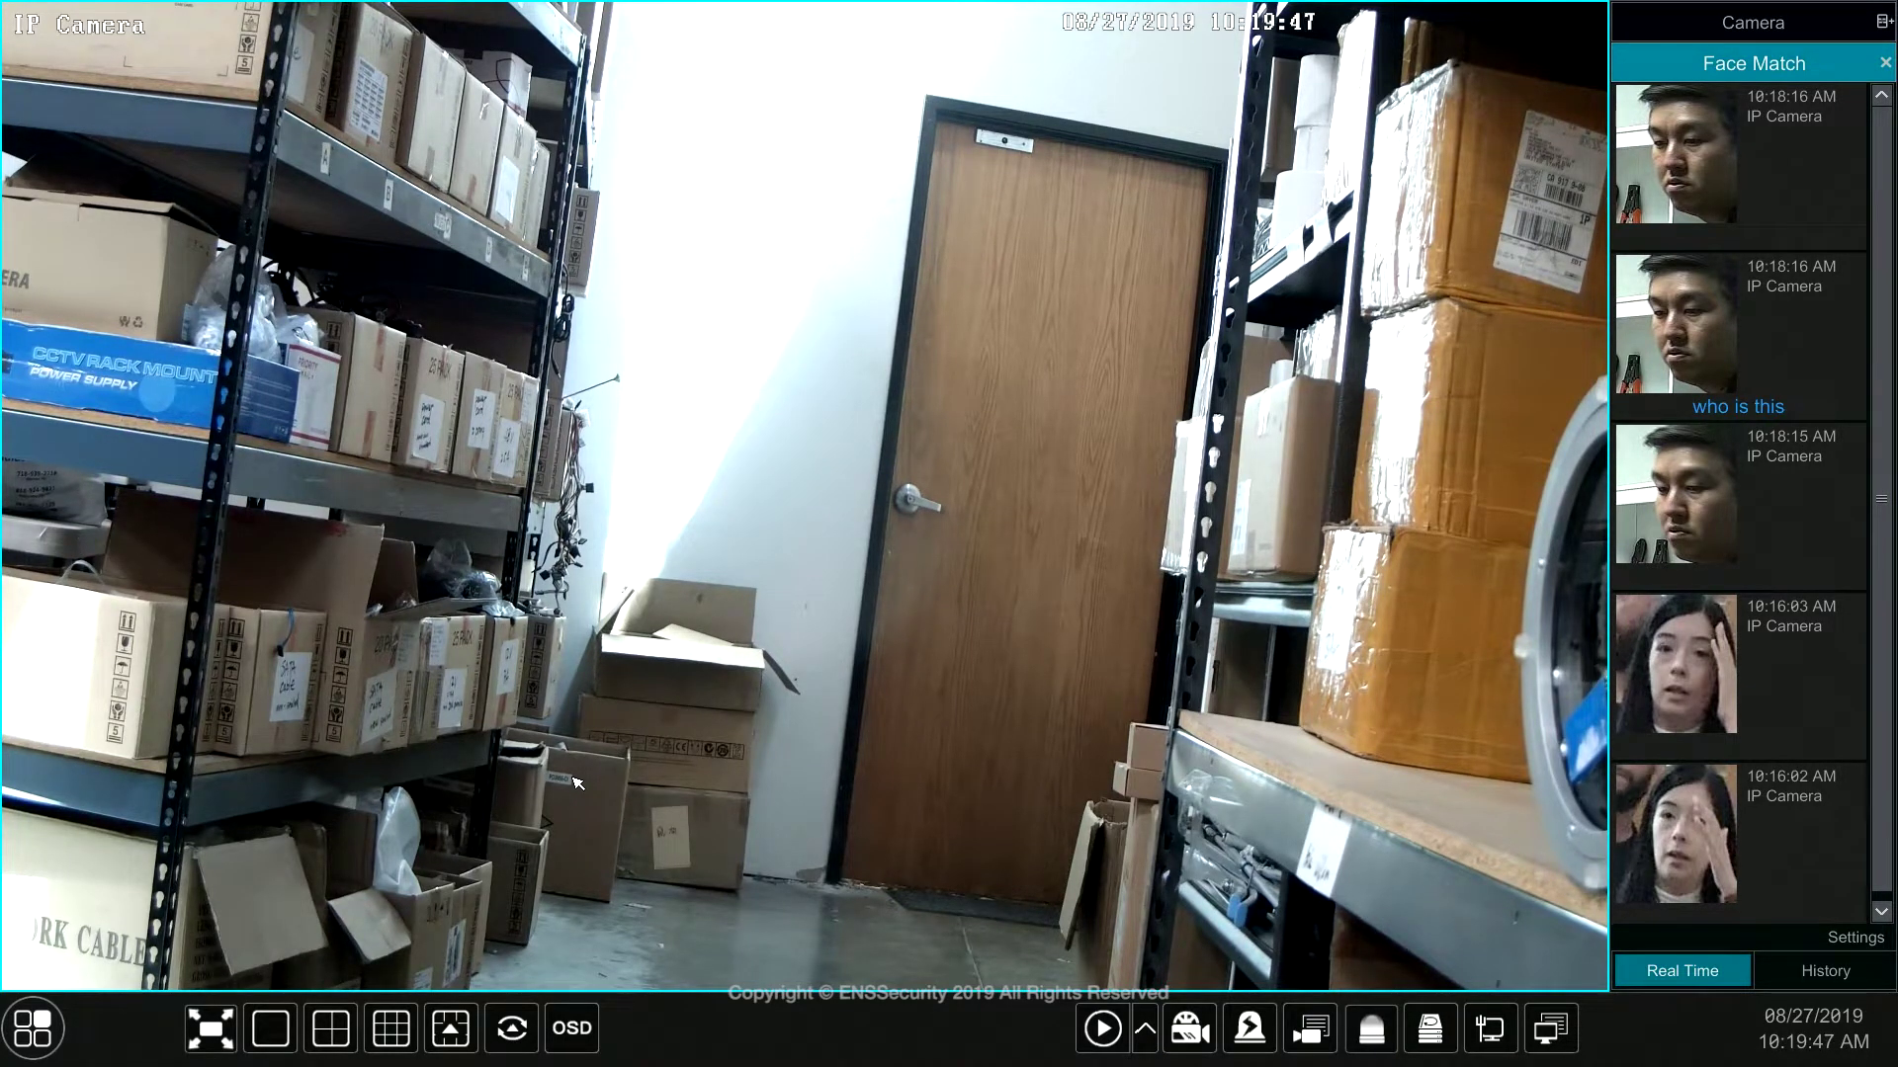
Open Intelligent Analytics, search today's face records for all groups and browse the results.
{"action": "left_click", "coordinate": [40, 1033]}
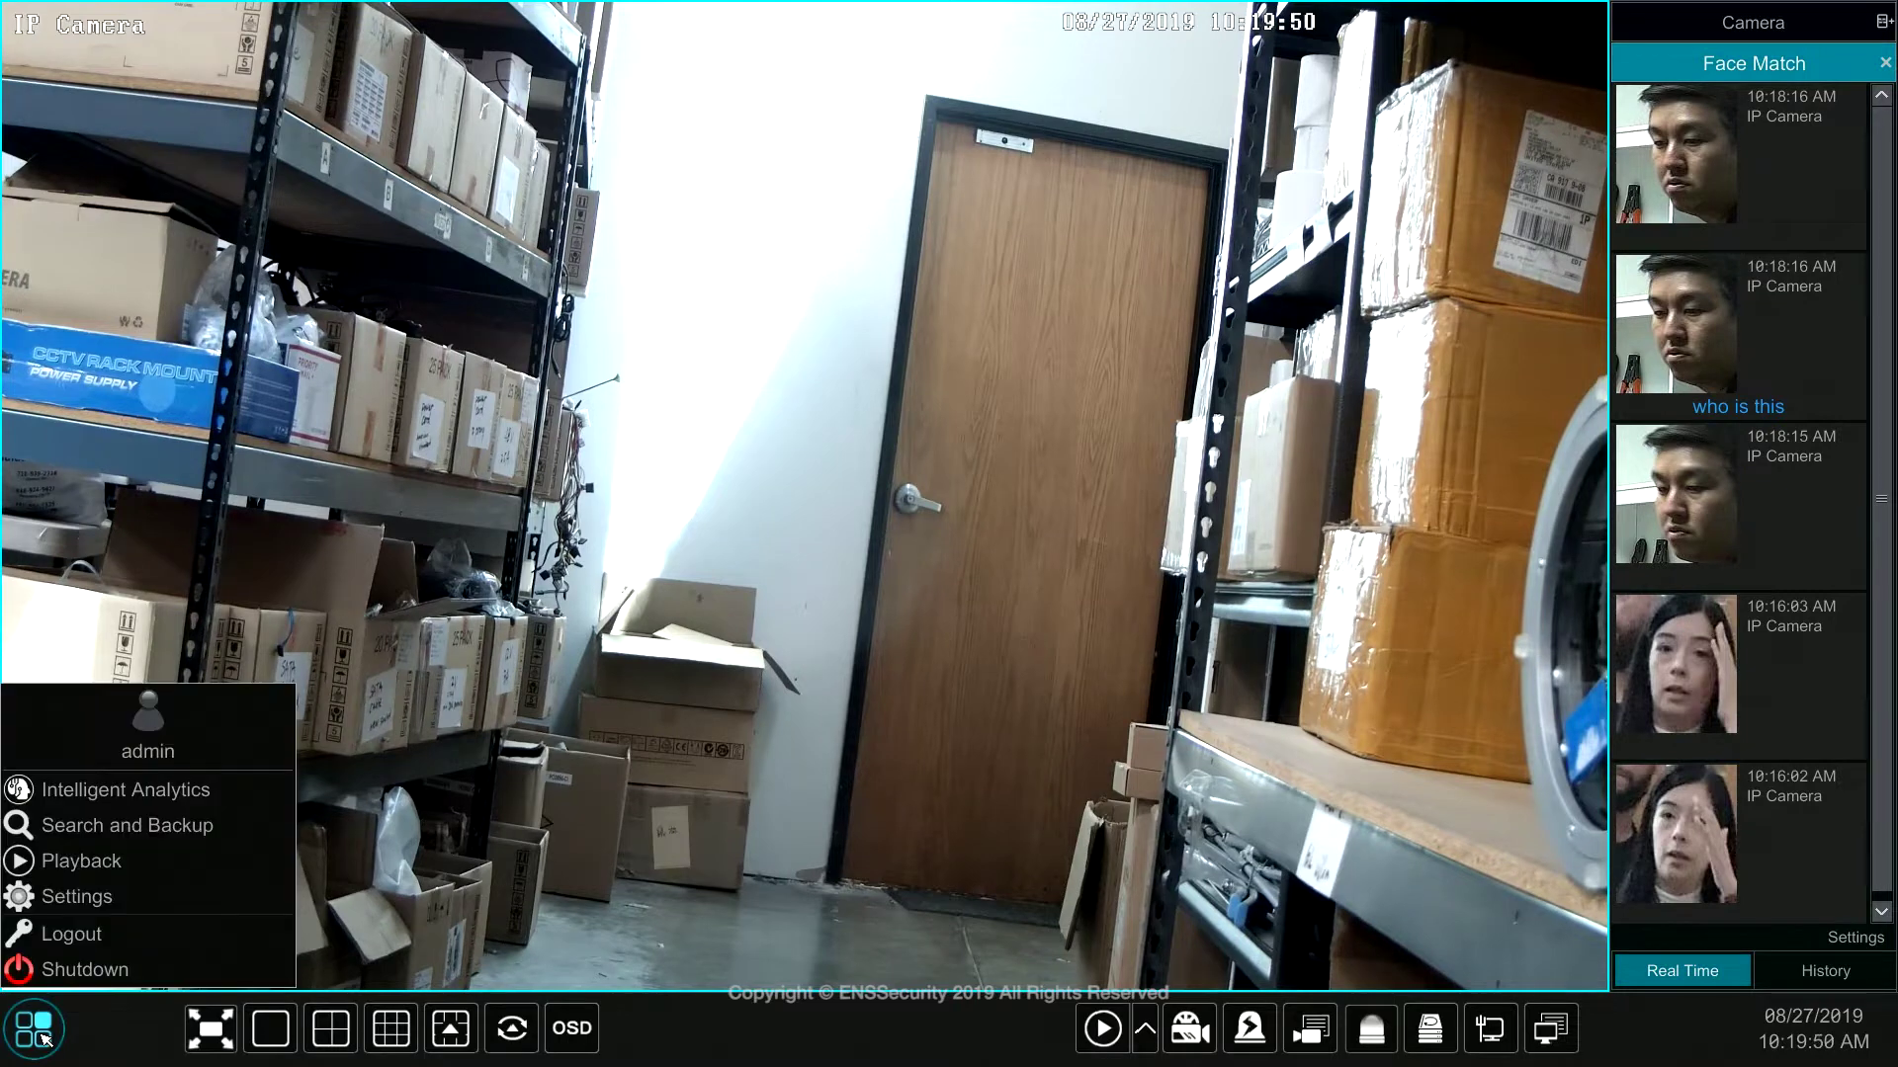
{"action": "left_click", "coordinate": [235, 798]}
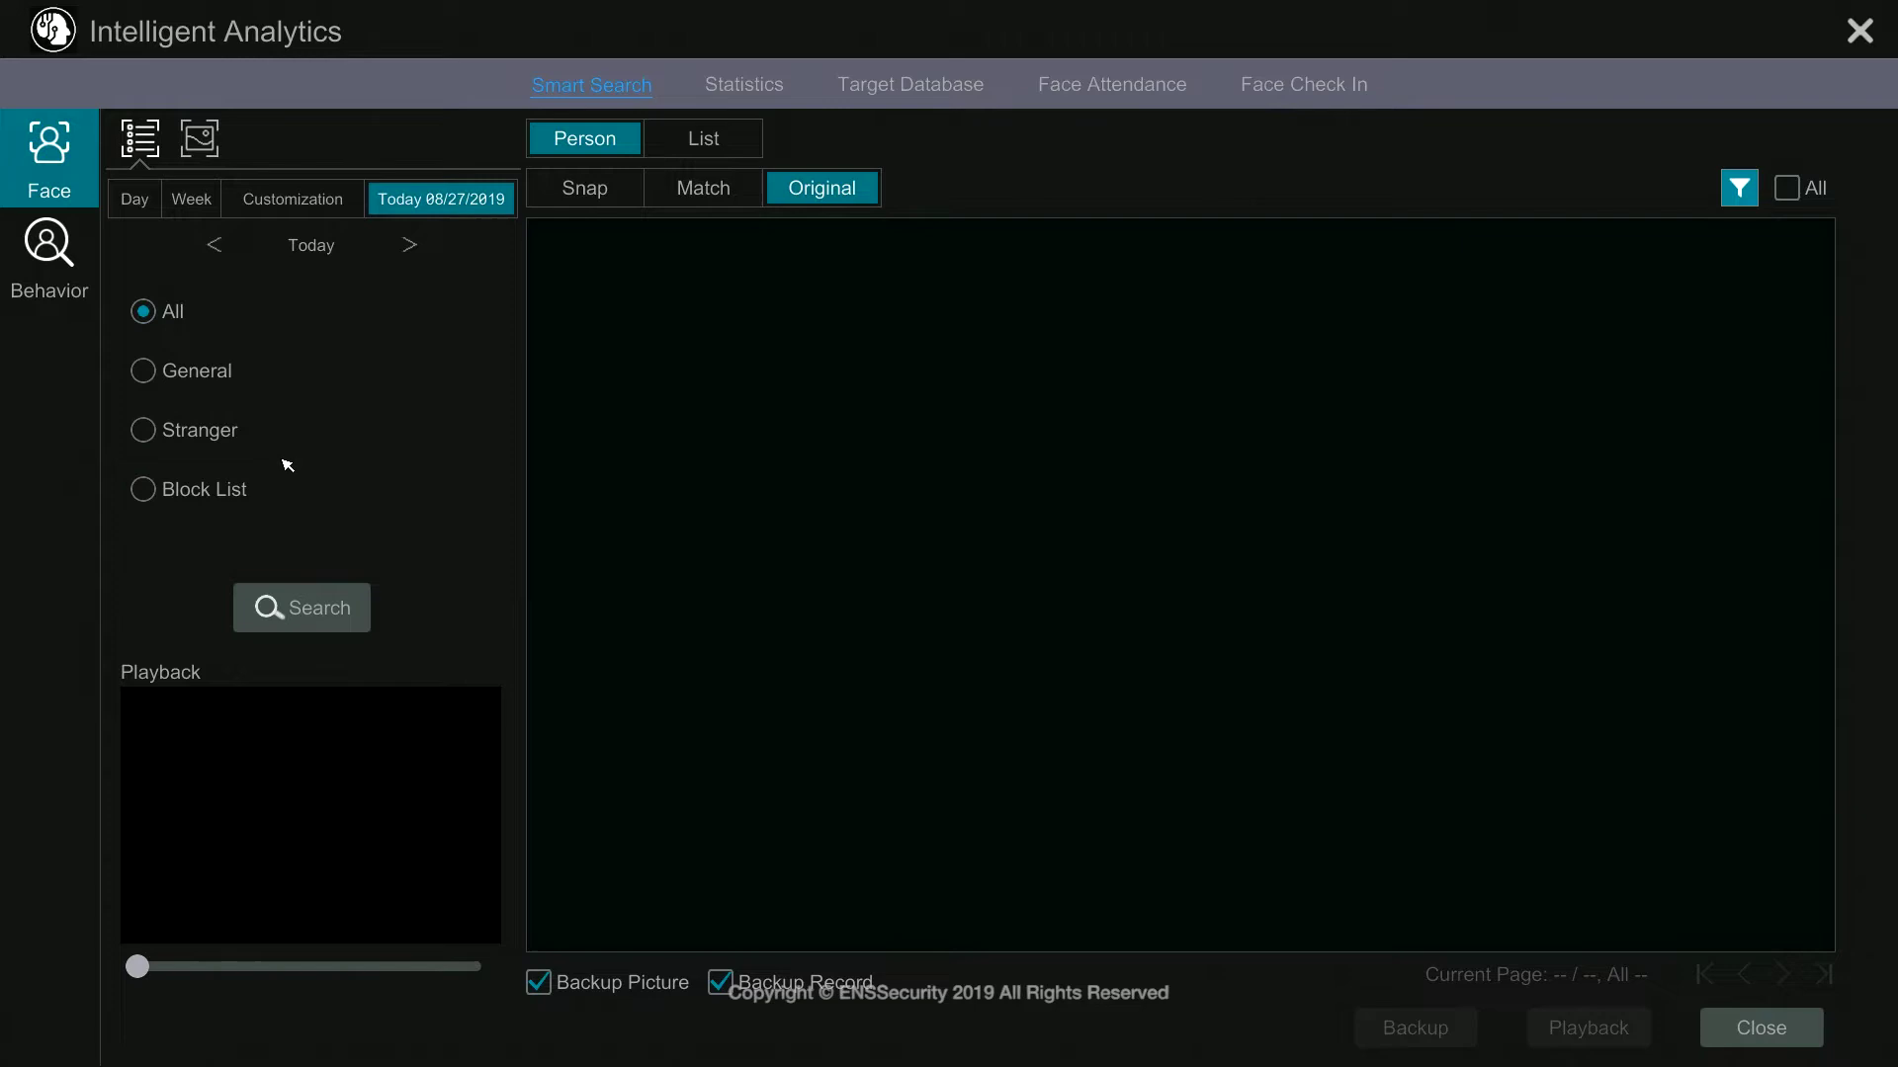
{"action": "left_click", "coordinate": [332, 613]}
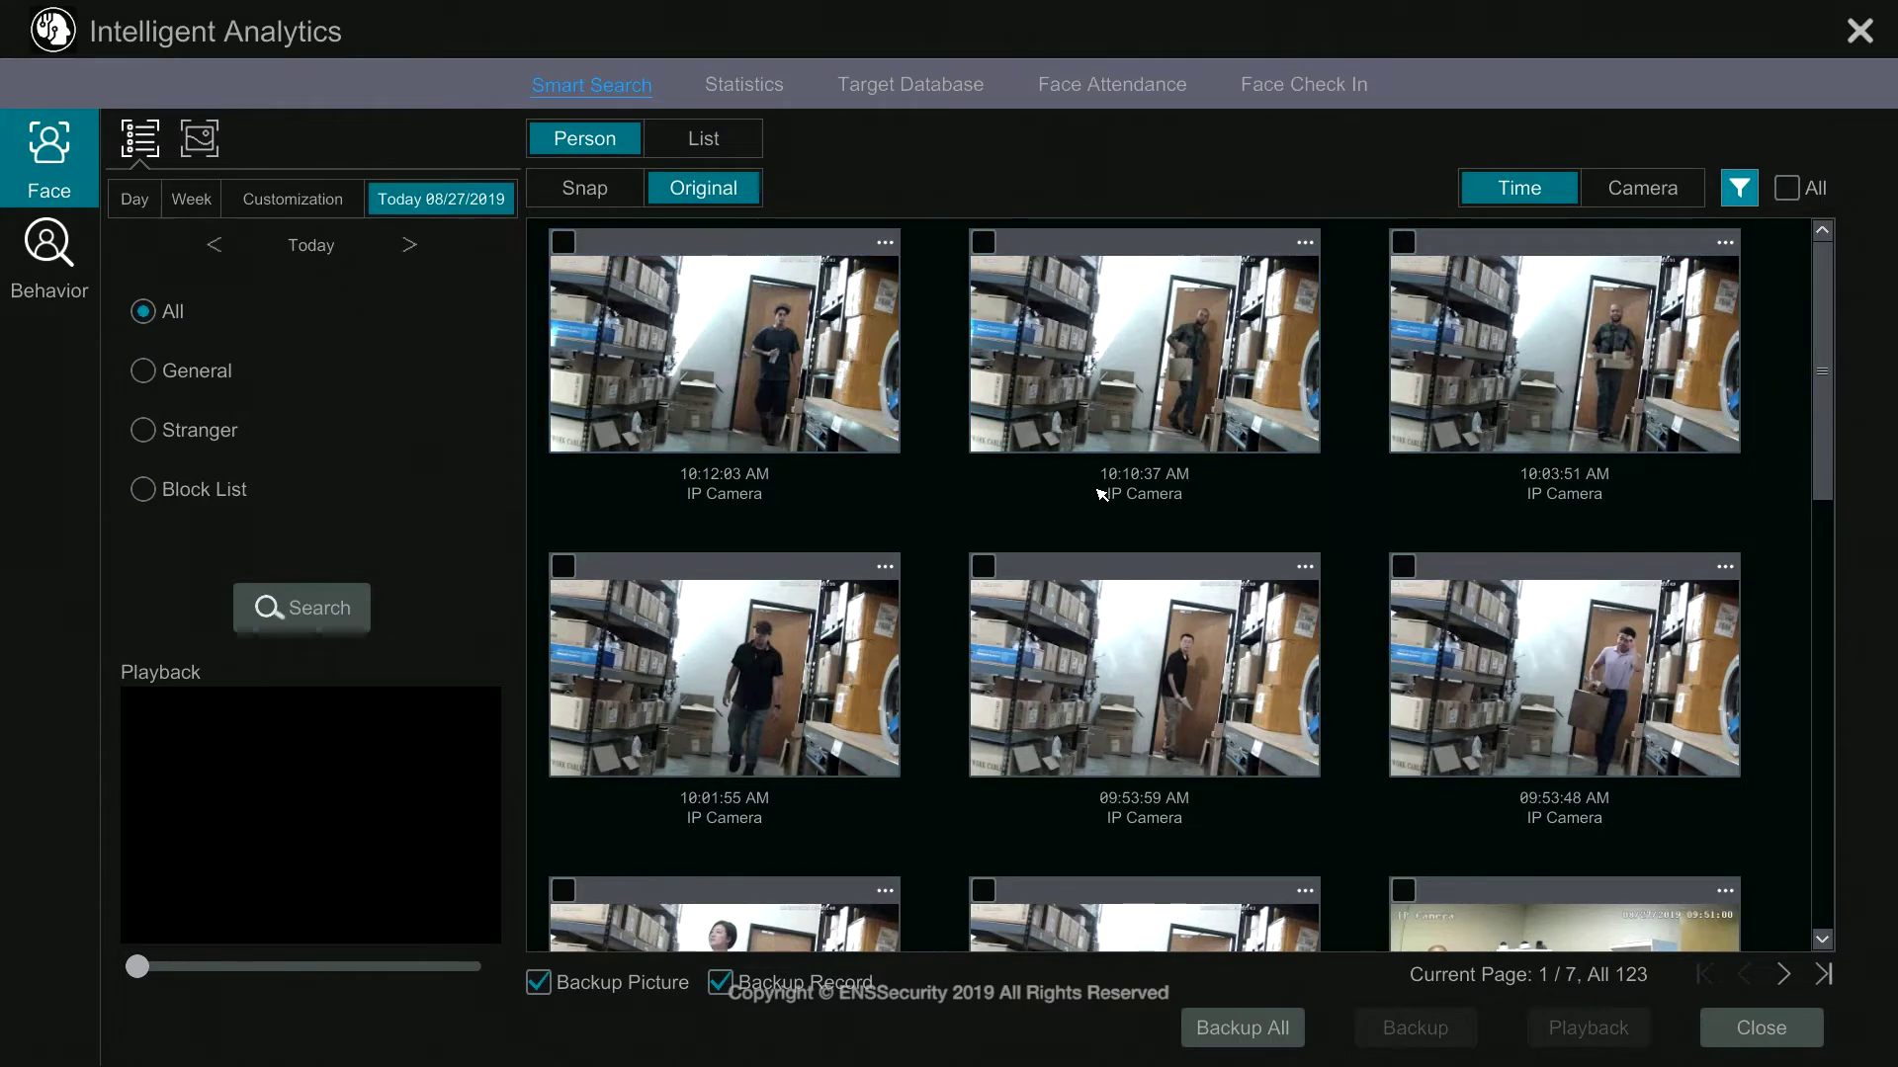
{"action": "scroll", "coordinate": [1098, 493], "scroll_direction": "down", "scroll_amount": 5}
{"action": "scroll", "coordinate": [1102, 553], "scroll_direction": "up", "scroll_amount": 5}
Review the face search results as cropped snaps, then as original images.
{"action": "left_click", "coordinate": [595, 195]}
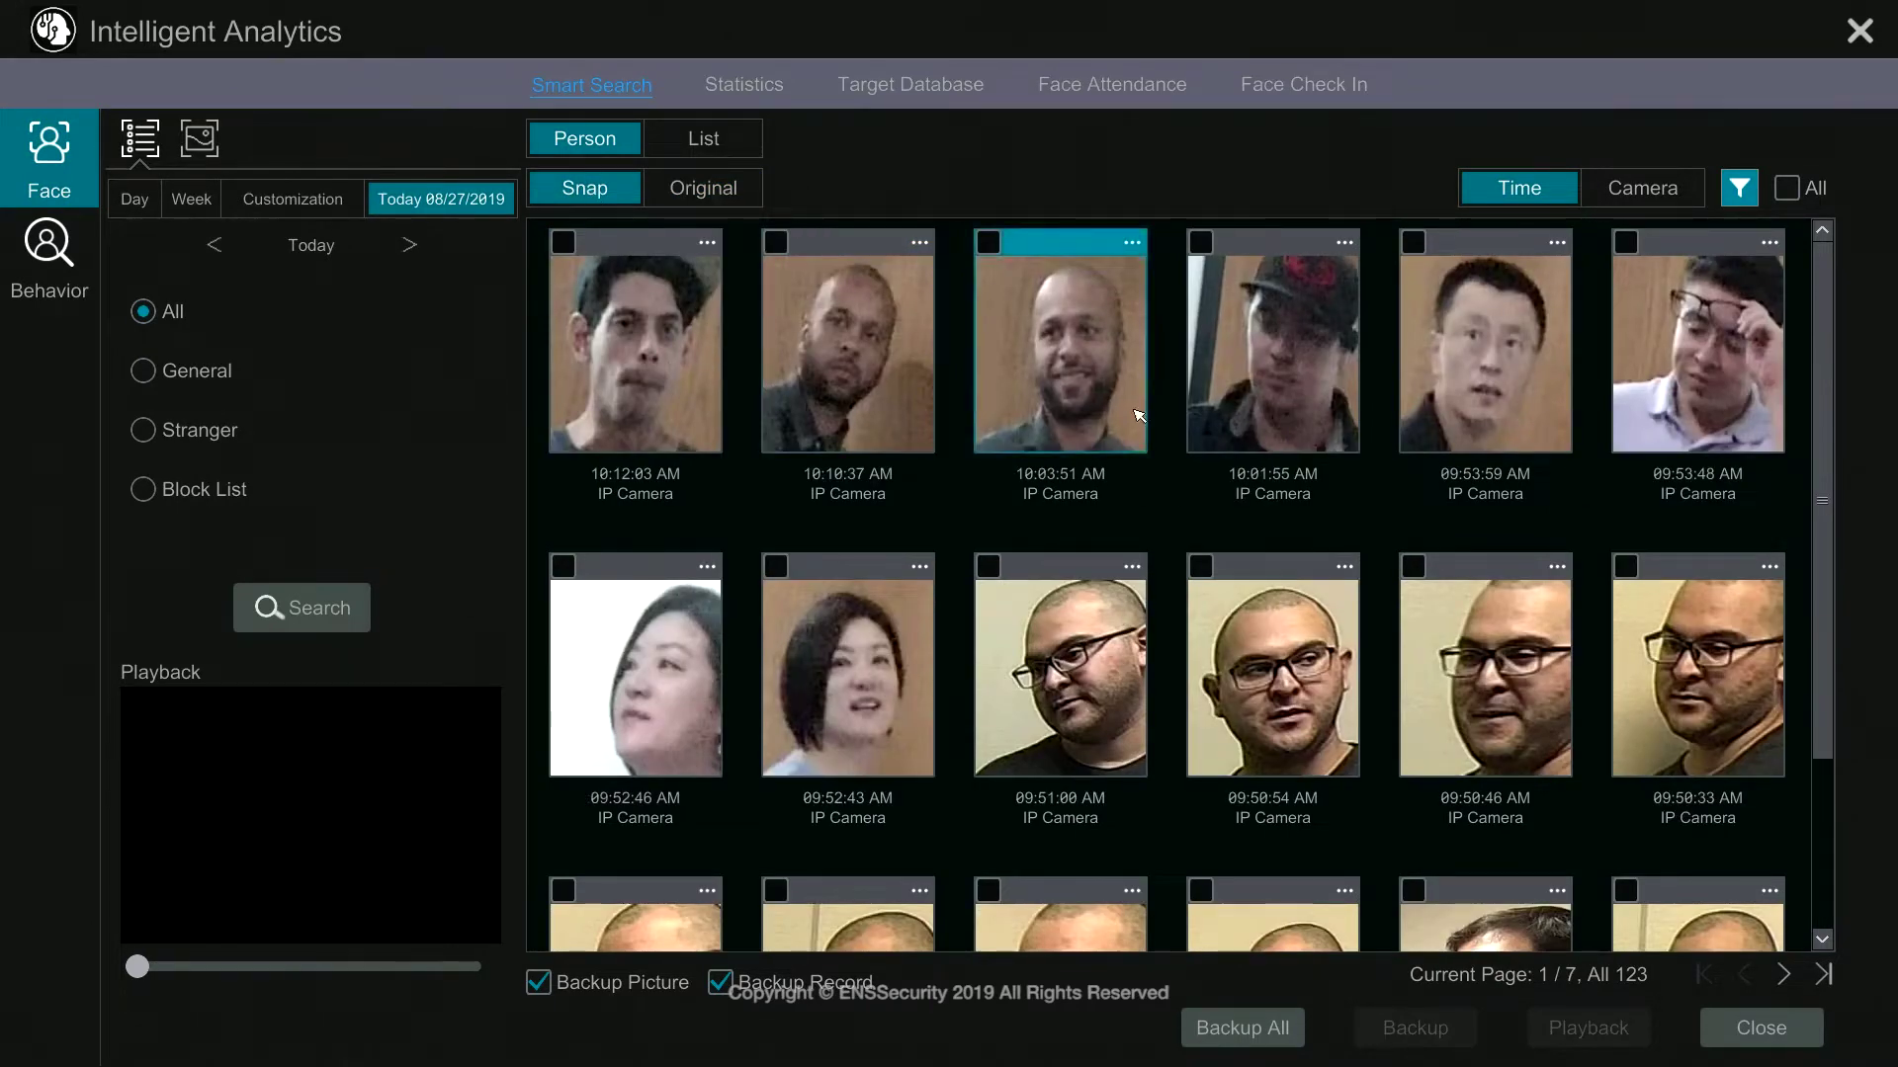
{"action": "left_click", "coordinate": [724, 193]}
{"action": "scroll", "coordinate": [974, 326], "scroll_direction": "down", "scroll_amount": 5}
{"action": "scroll", "coordinate": [998, 595], "scroll_direction": "up", "scroll_amount": 5}
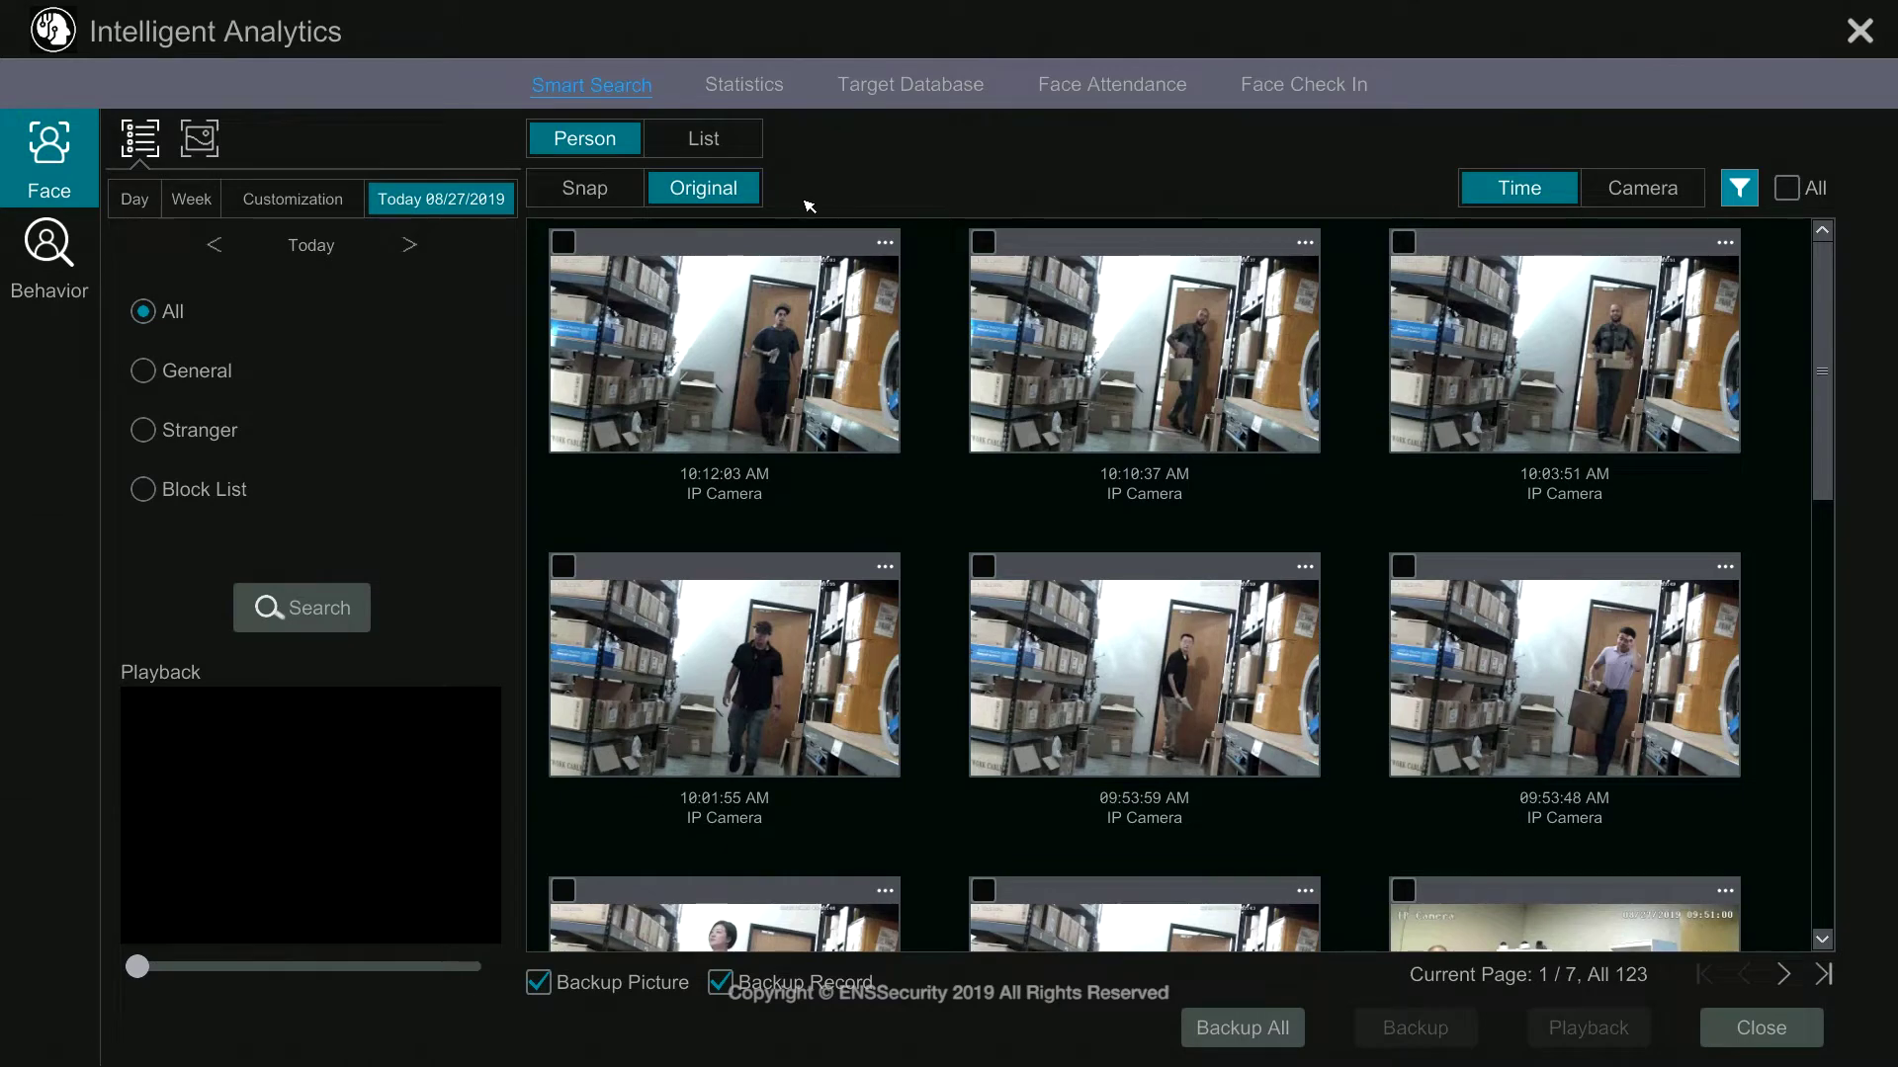
Show the search results as a list and select the 09:50:33 AM record.
{"action": "left_click", "coordinate": [720, 144]}
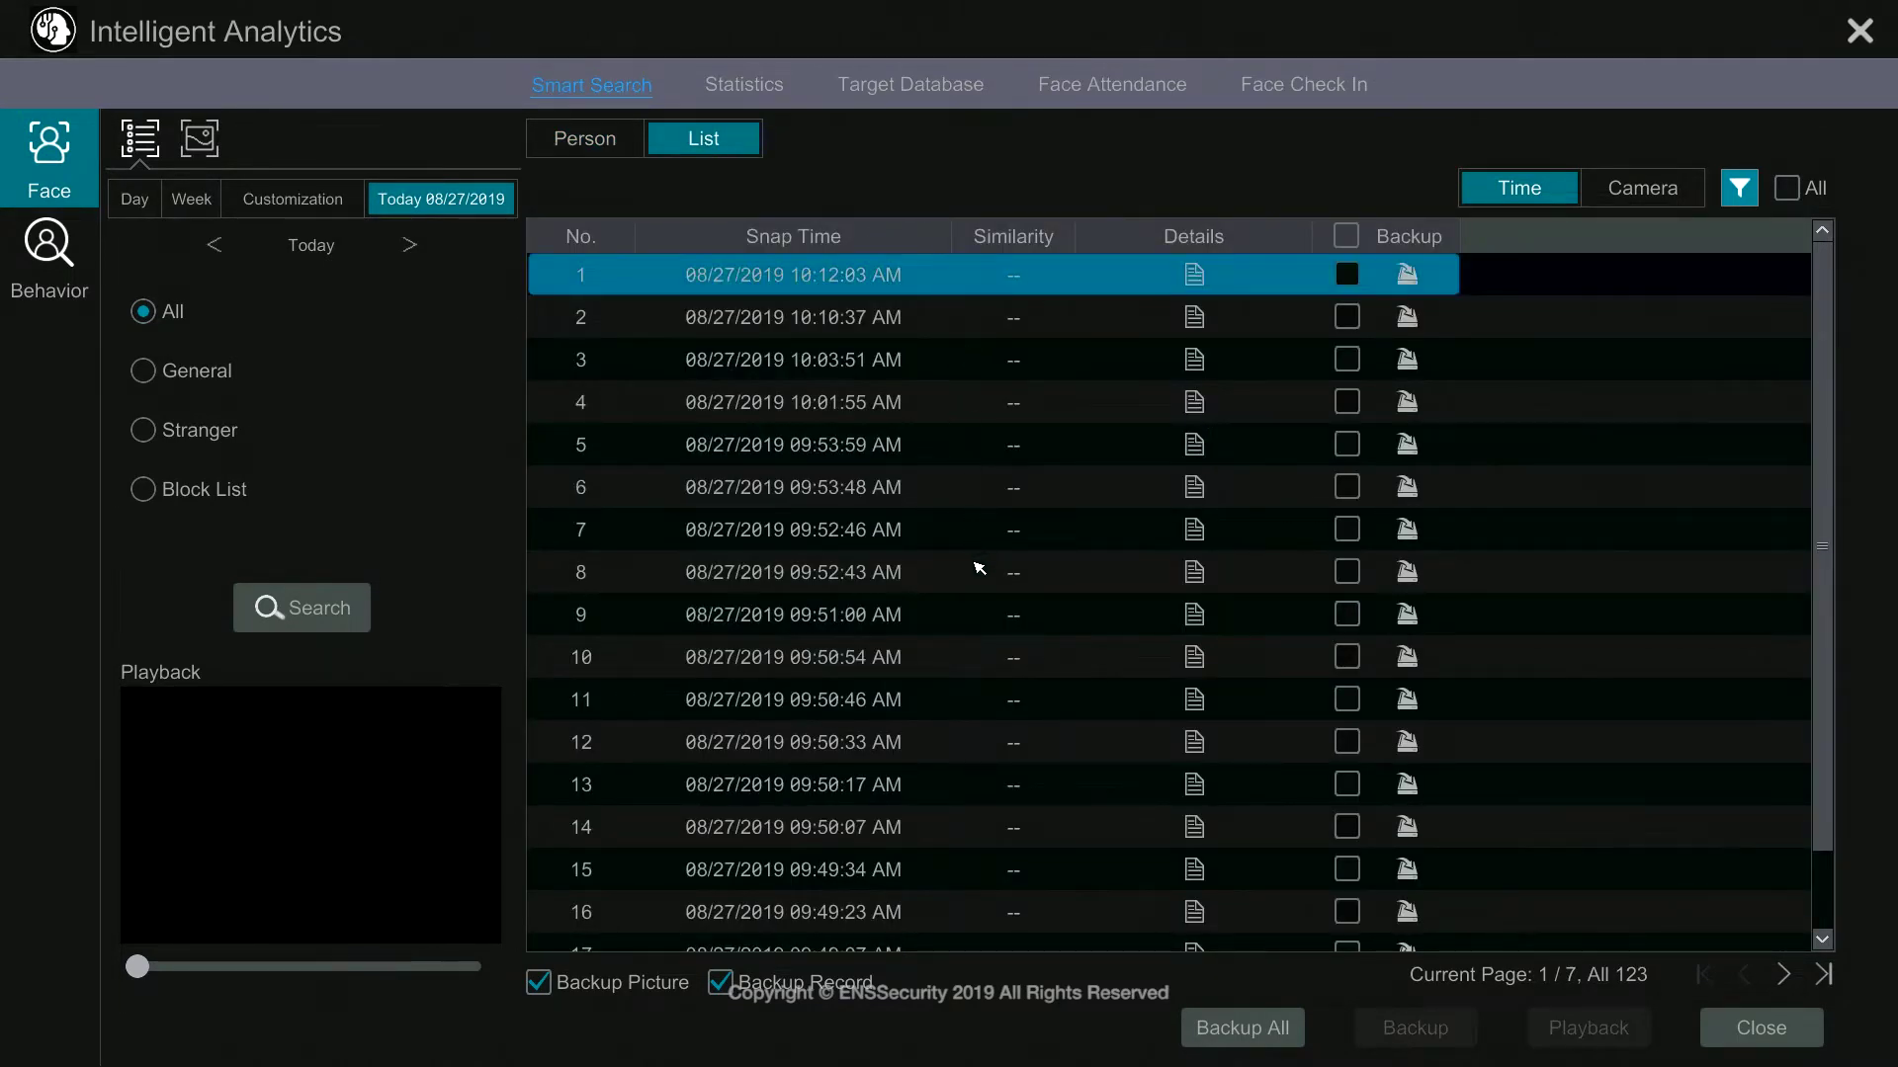
{"action": "left_click", "coordinate": [942, 811]}
{"action": "left_click", "coordinate": [909, 309]}
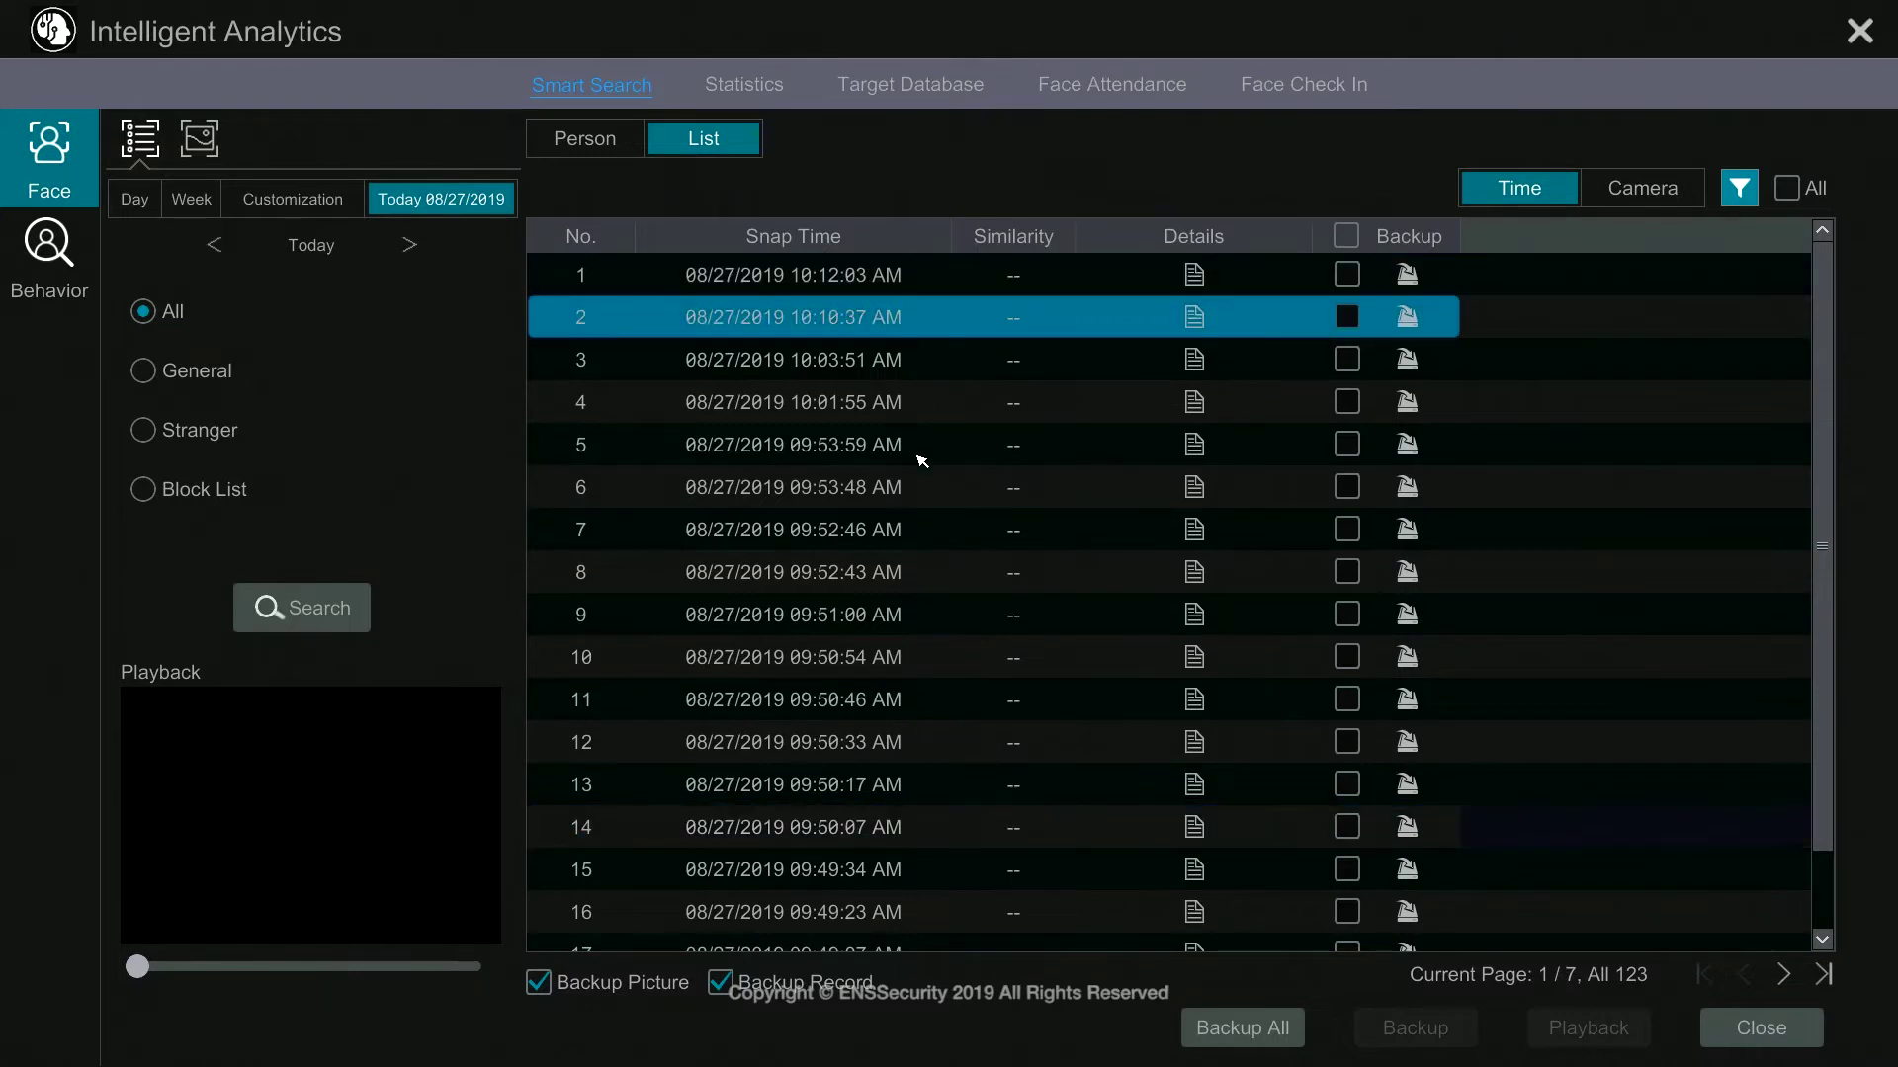
{"action": "left_click", "coordinate": [923, 751]}
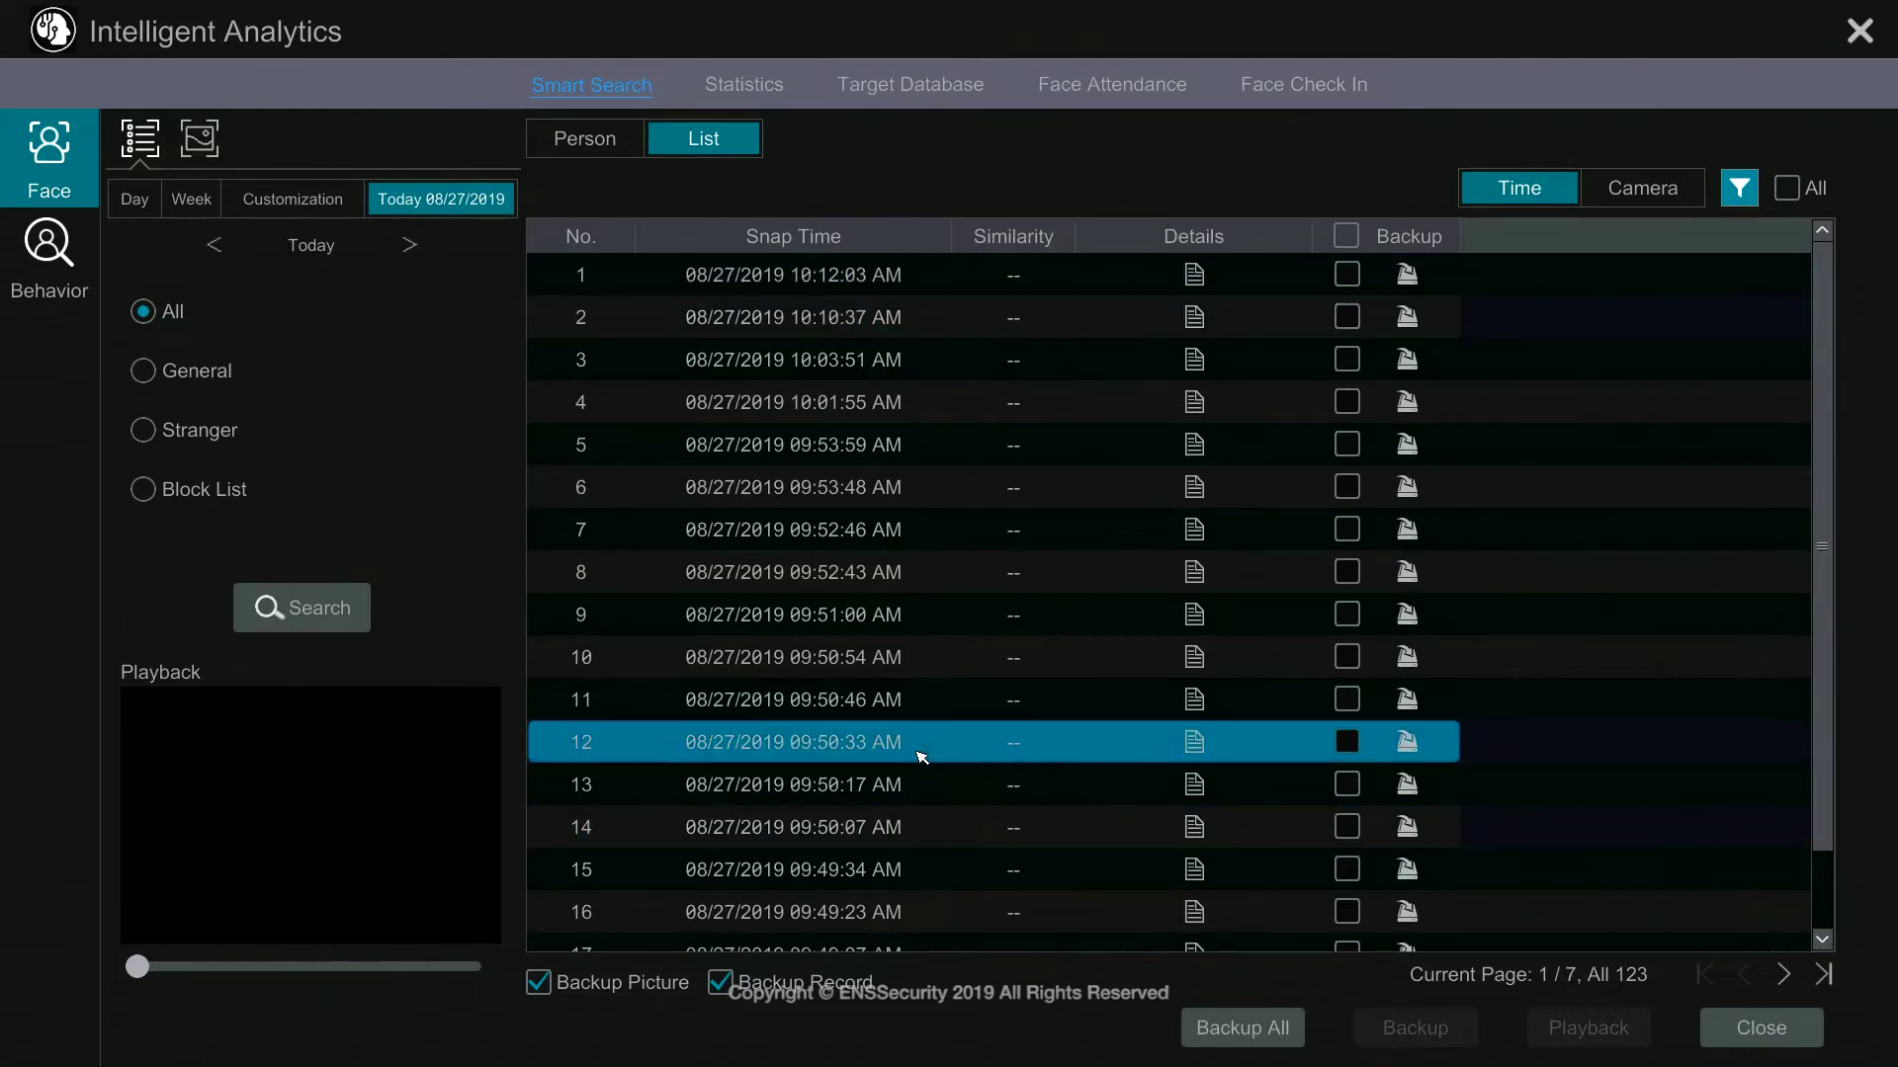
Return to the person view, browse the original images and switch to the cropped face snaps.
{"action": "left_click", "coordinate": [596, 141]}
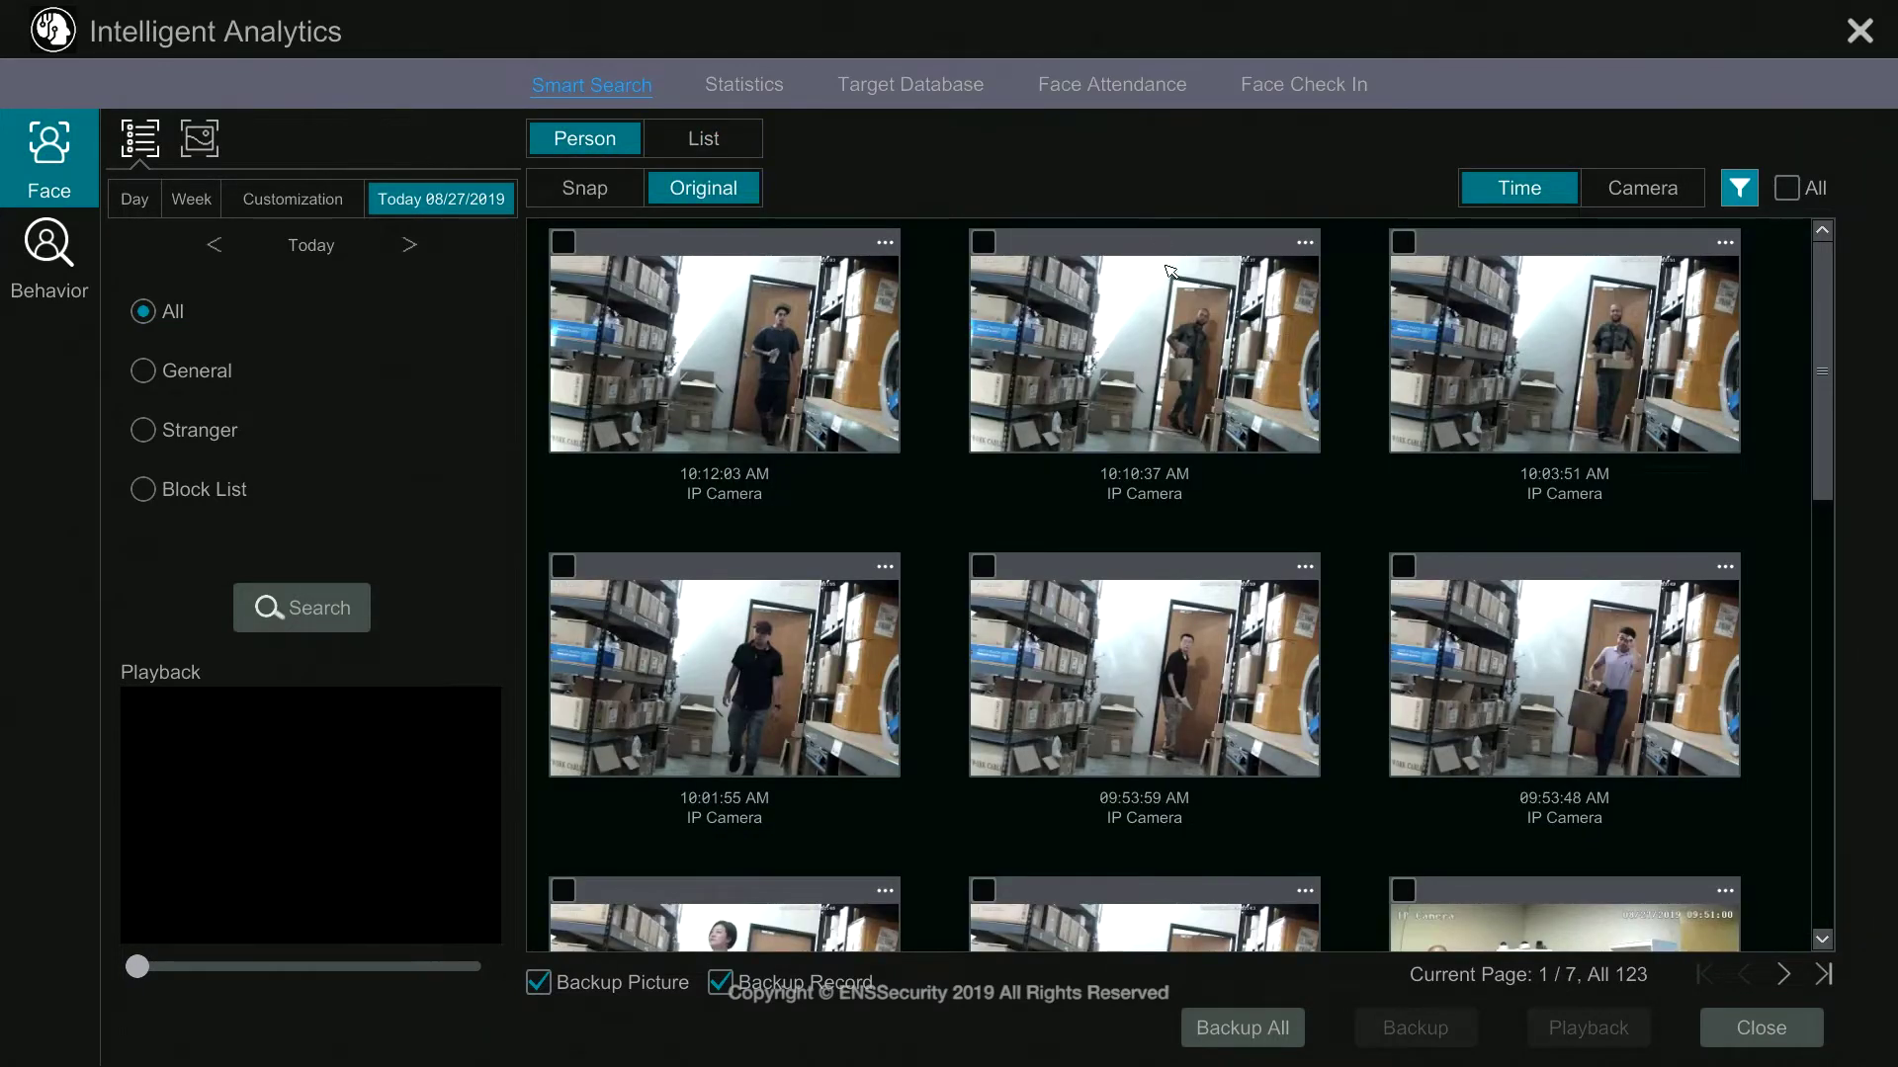
{"action": "scroll", "coordinate": [1223, 404], "scroll_direction": "down", "scroll_amount": 3}
{"action": "scroll", "coordinate": [1324, 448], "scroll_direction": "up", "scroll_amount": 3}
{"action": "left_click", "coordinate": [621, 197]}
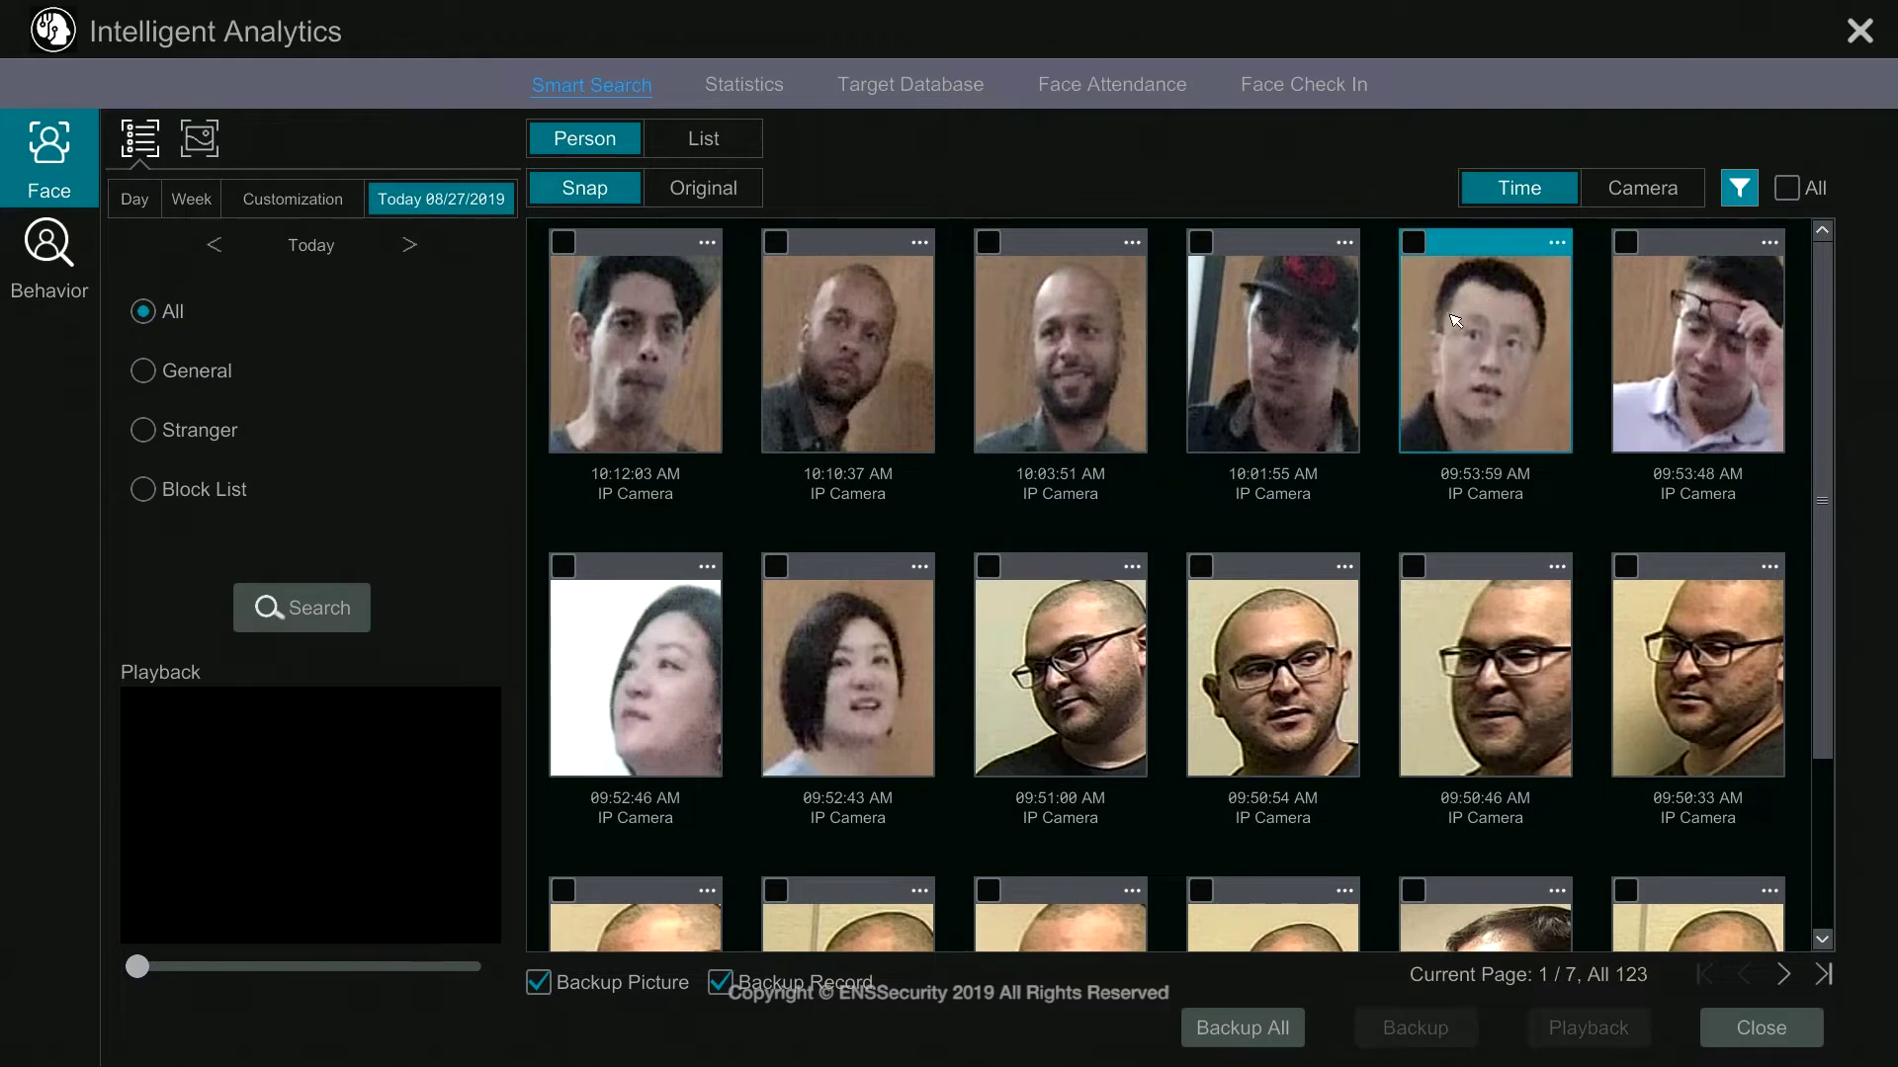
Open the details of the 09:53:59 AM snap and search for other appearances of that face.
{"action": "left_click", "coordinate": [1562, 246]}
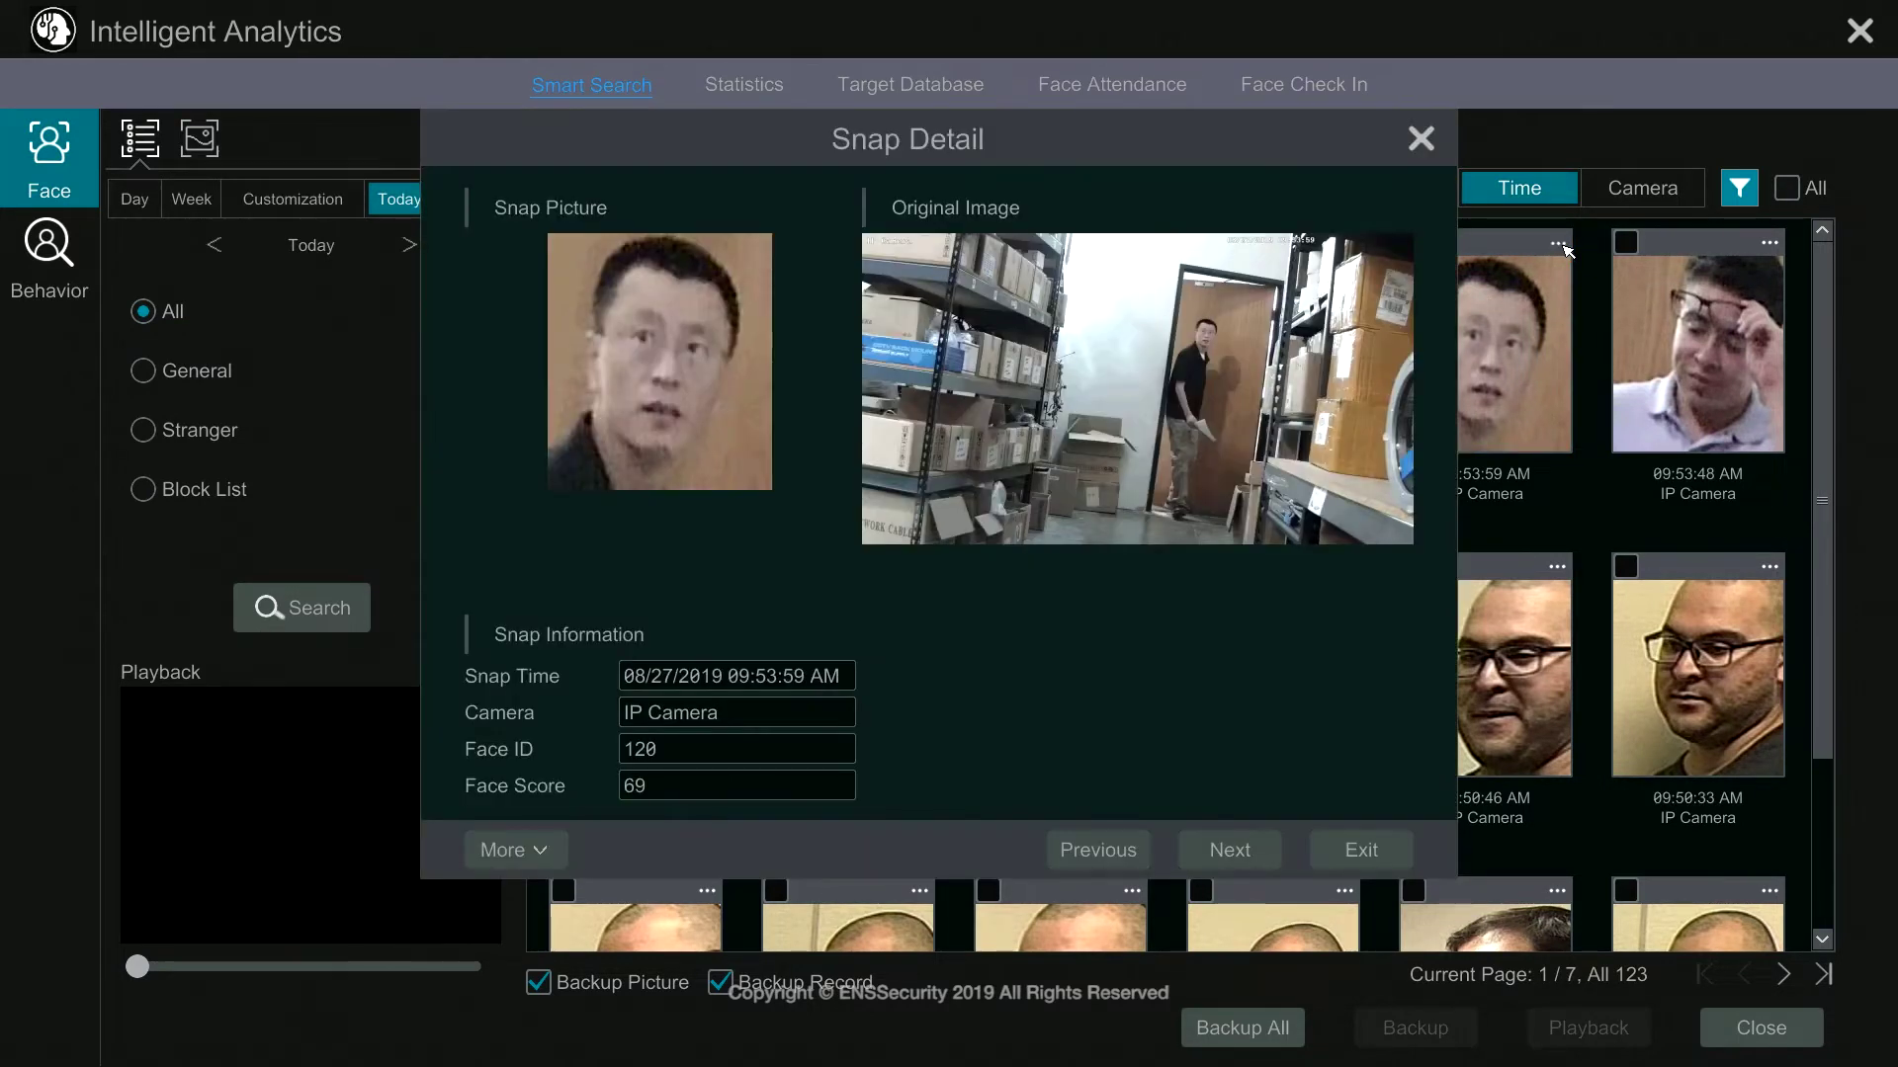
{"action": "left_click", "coordinate": [541, 850]}
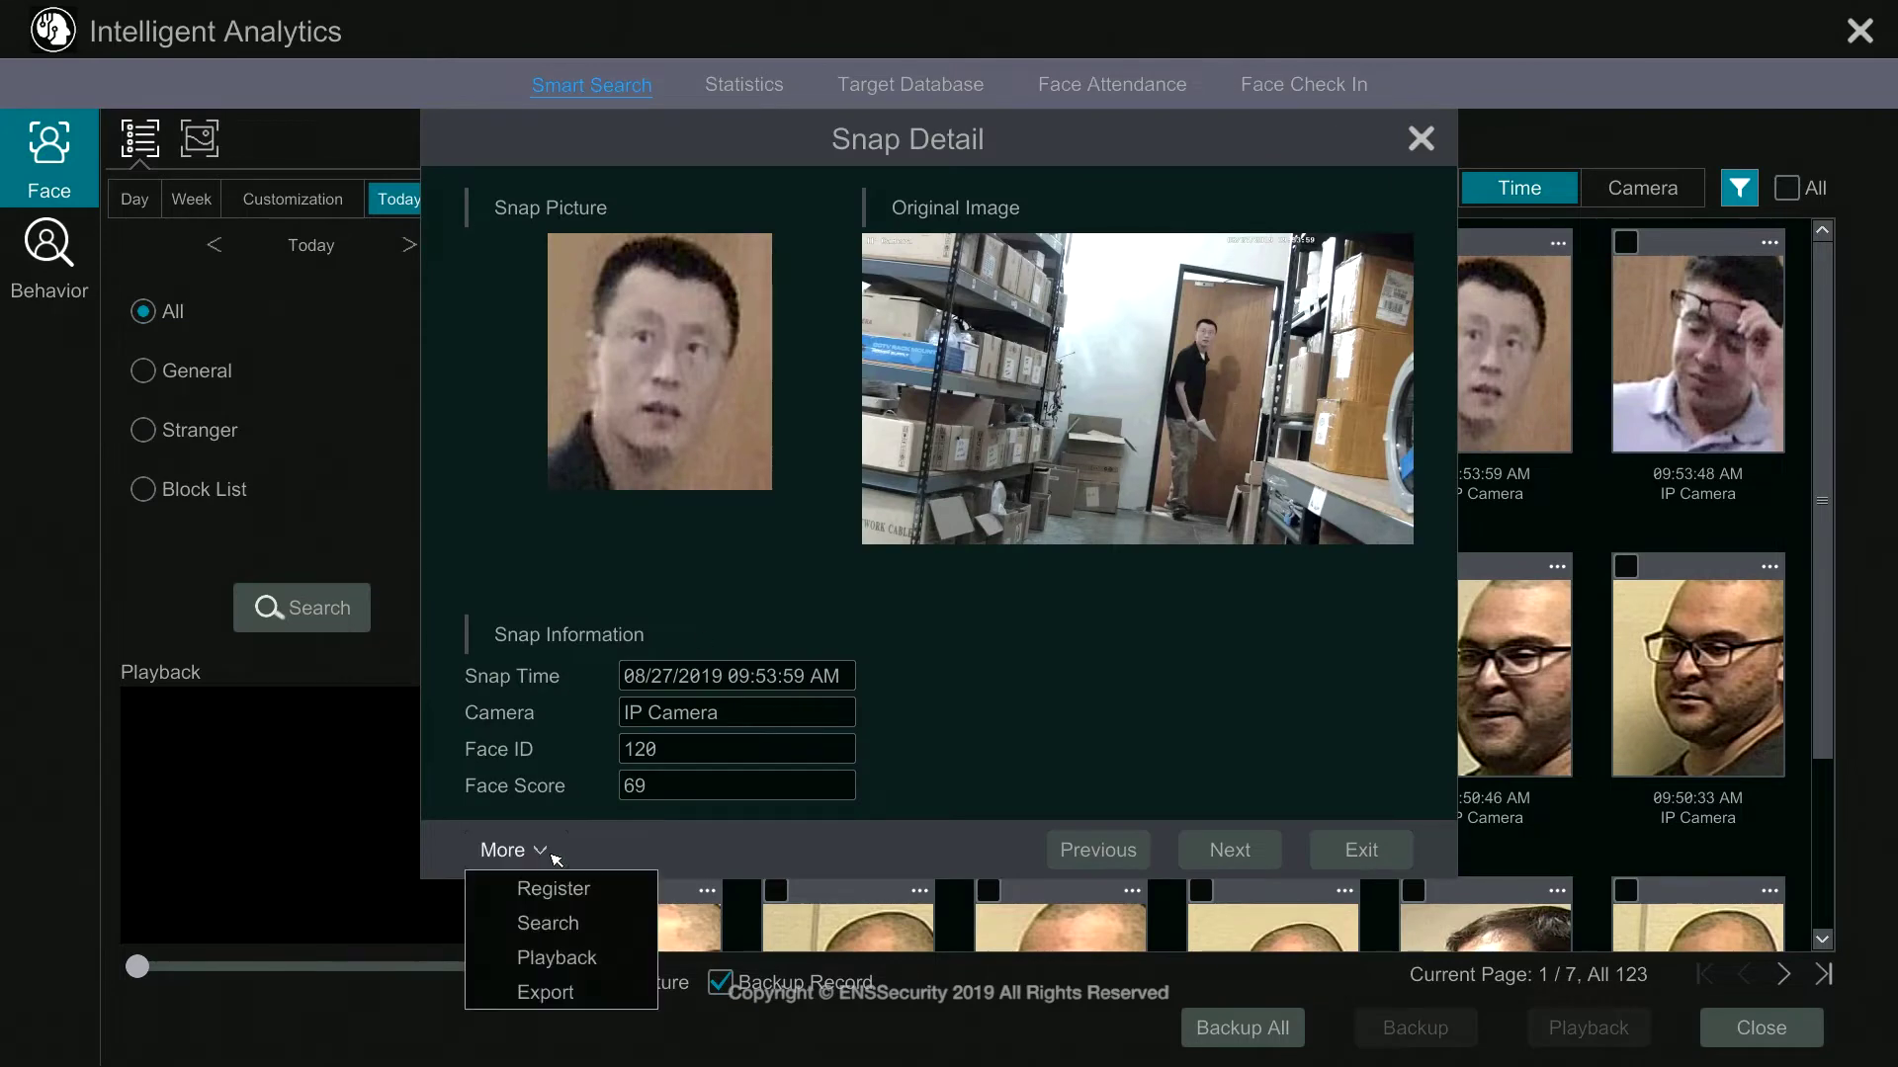
{"action": "left_click", "coordinate": [550, 923]}
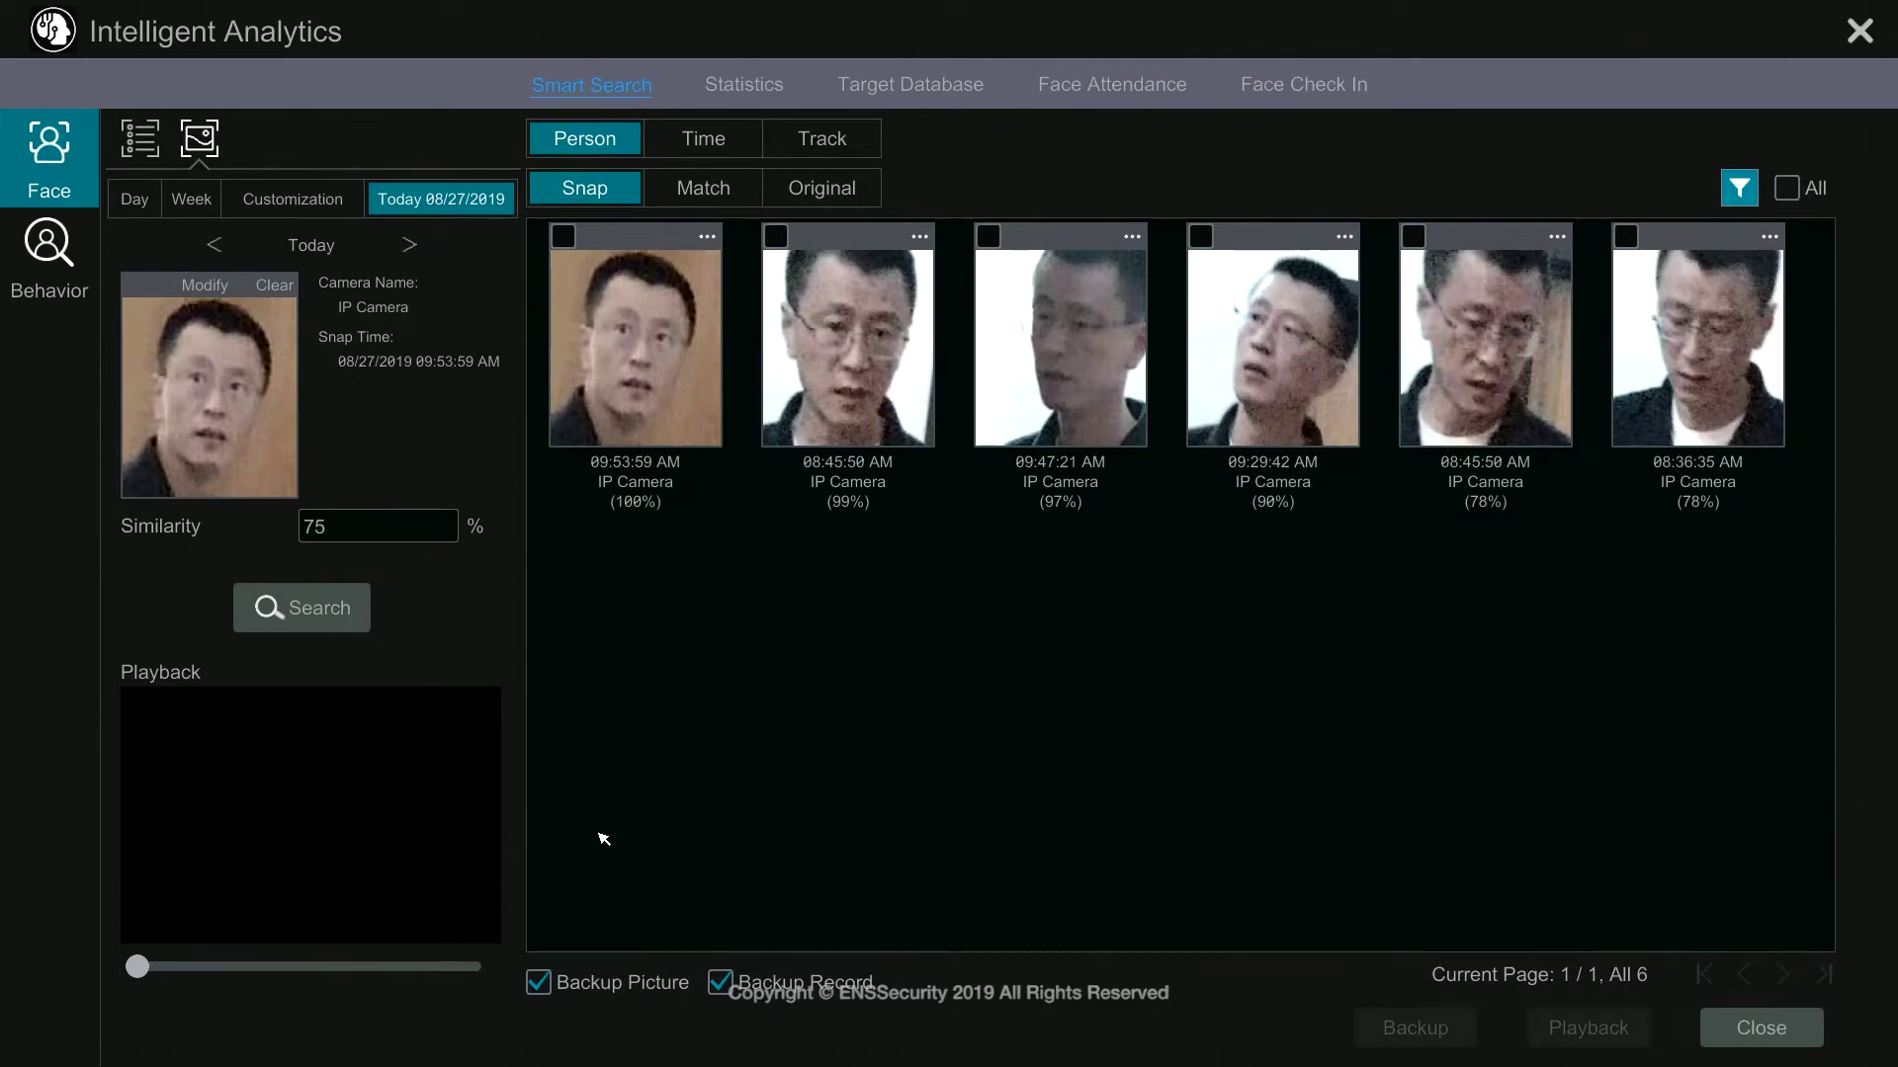
Review the matching faces beside the sample, as original images and in time order.
{"action": "left_click", "coordinate": [744, 197]}
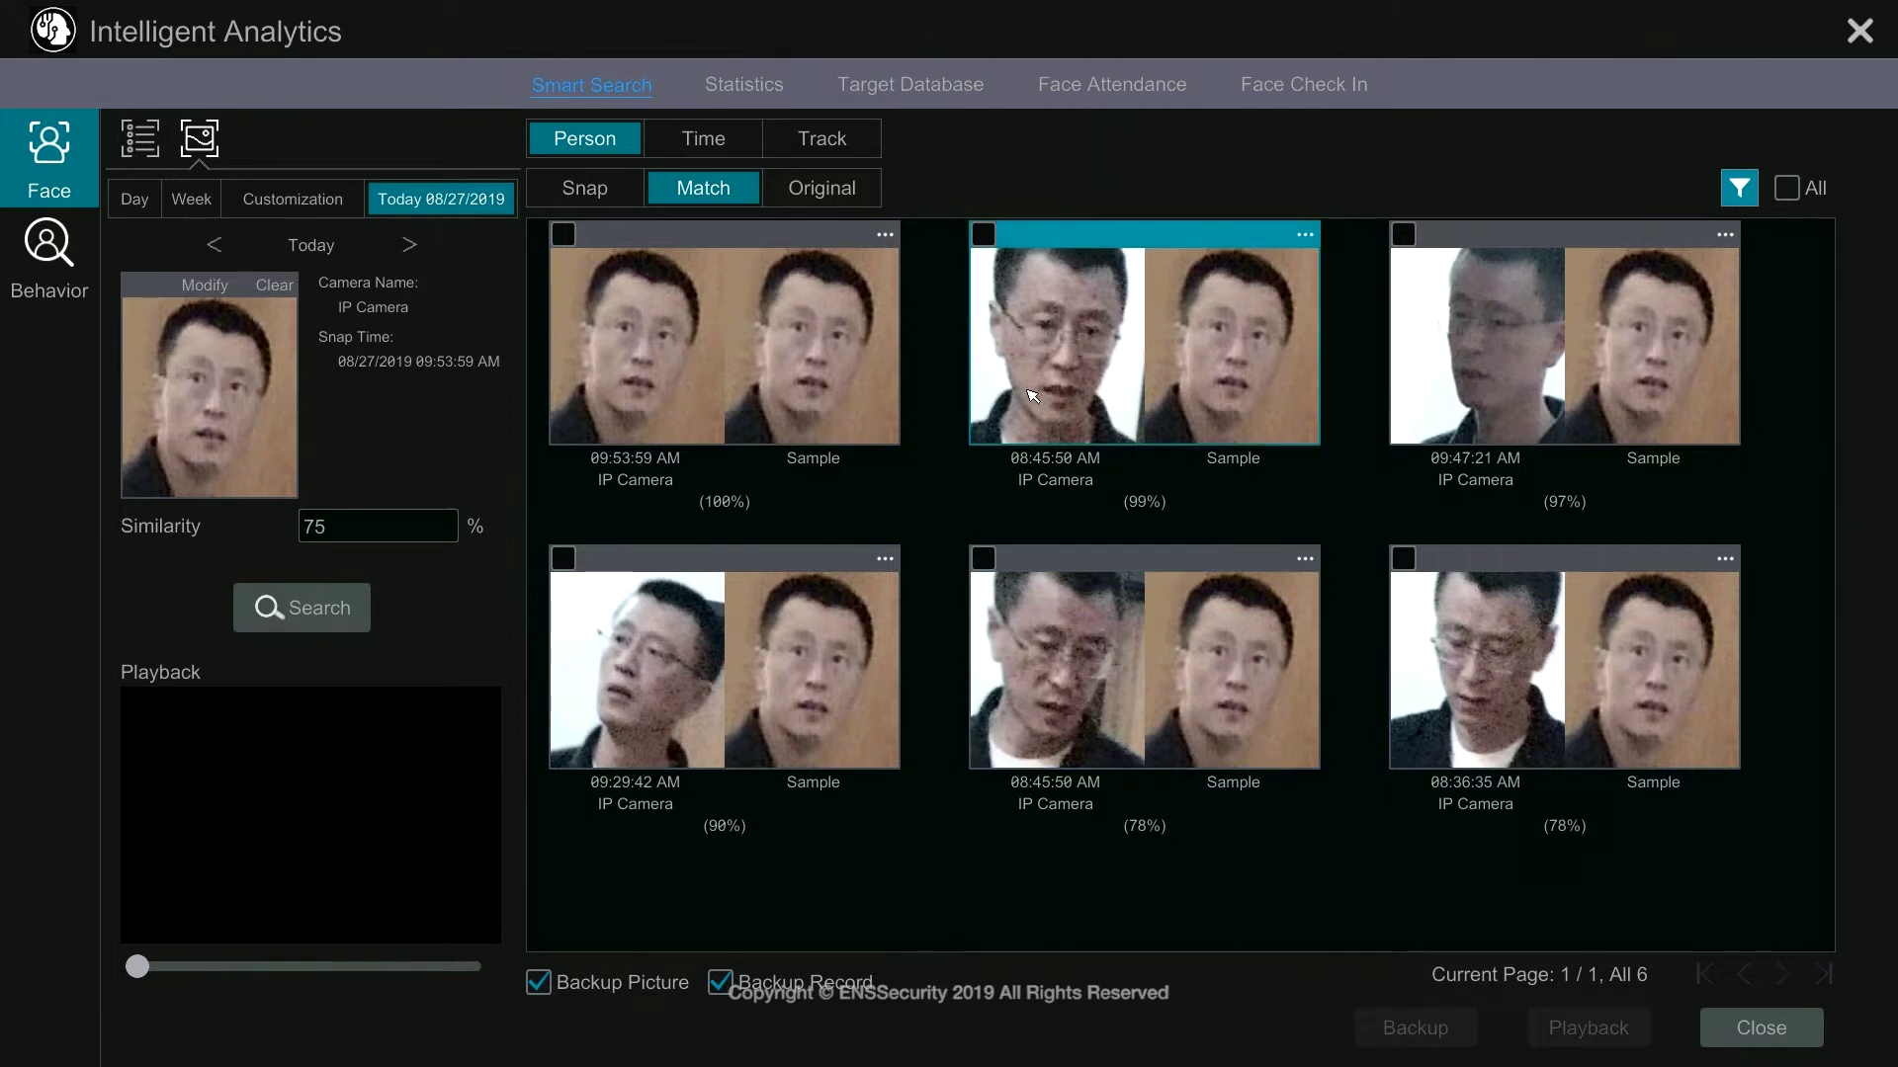
{"action": "left_click", "coordinate": [850, 190]}
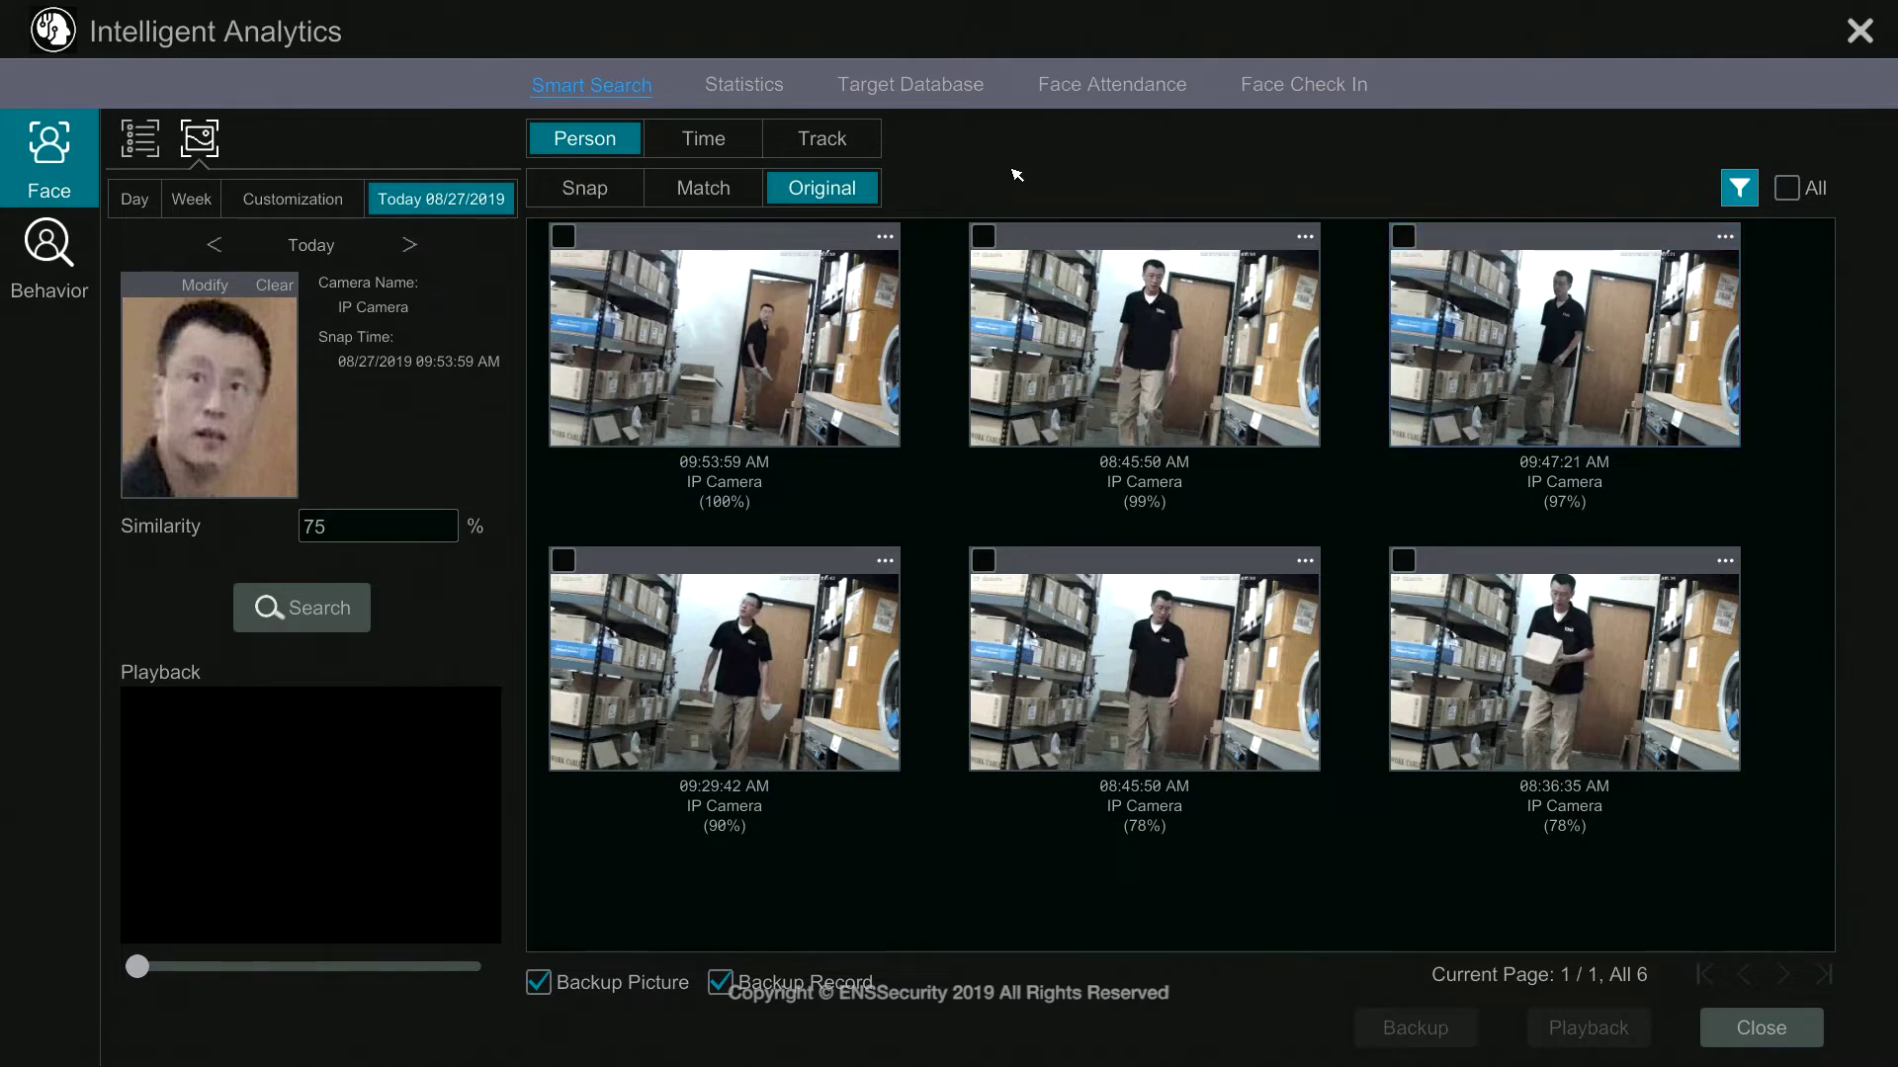
{"action": "left_click", "coordinate": [701, 144]}
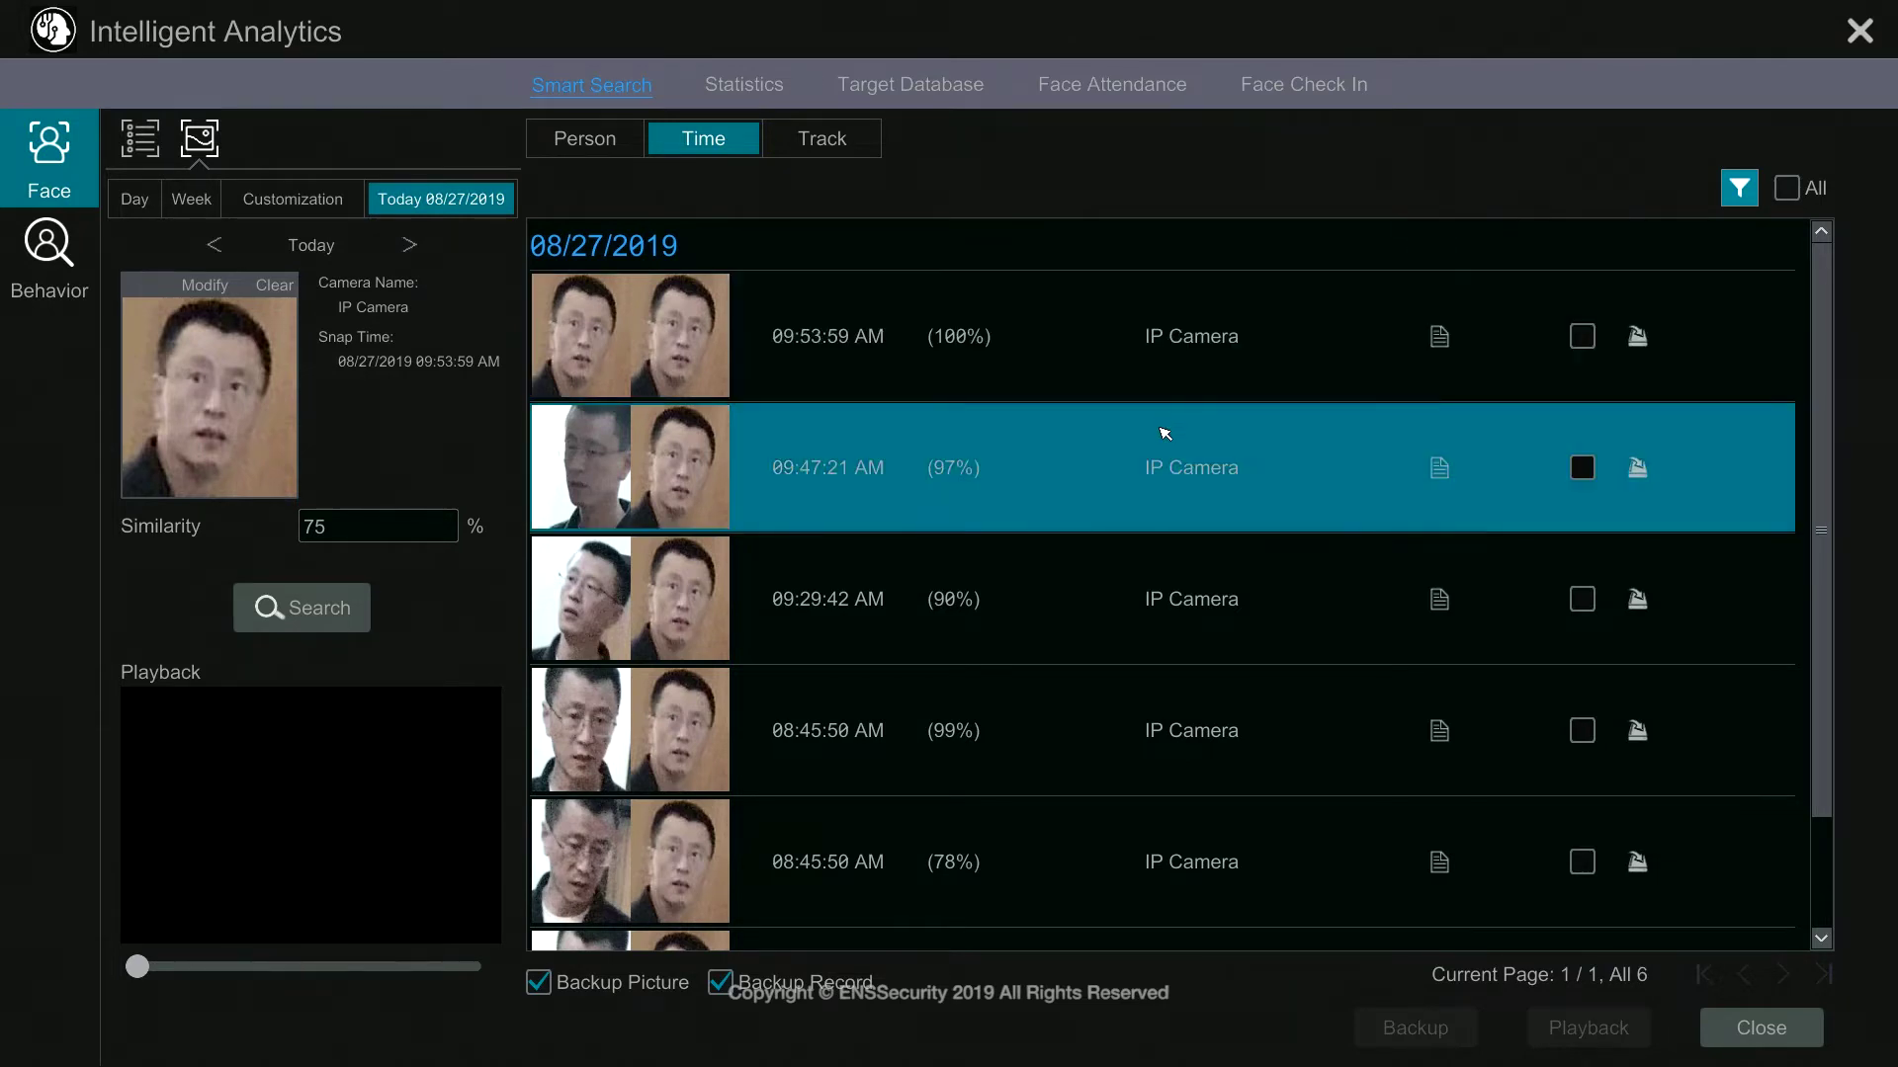
{"action": "scroll", "coordinate": [1164, 465], "scroll_direction": "down", "scroll_amount": 1}
{"action": "scroll", "coordinate": [1114, 644], "scroll_direction": "up", "scroll_amount": 1}
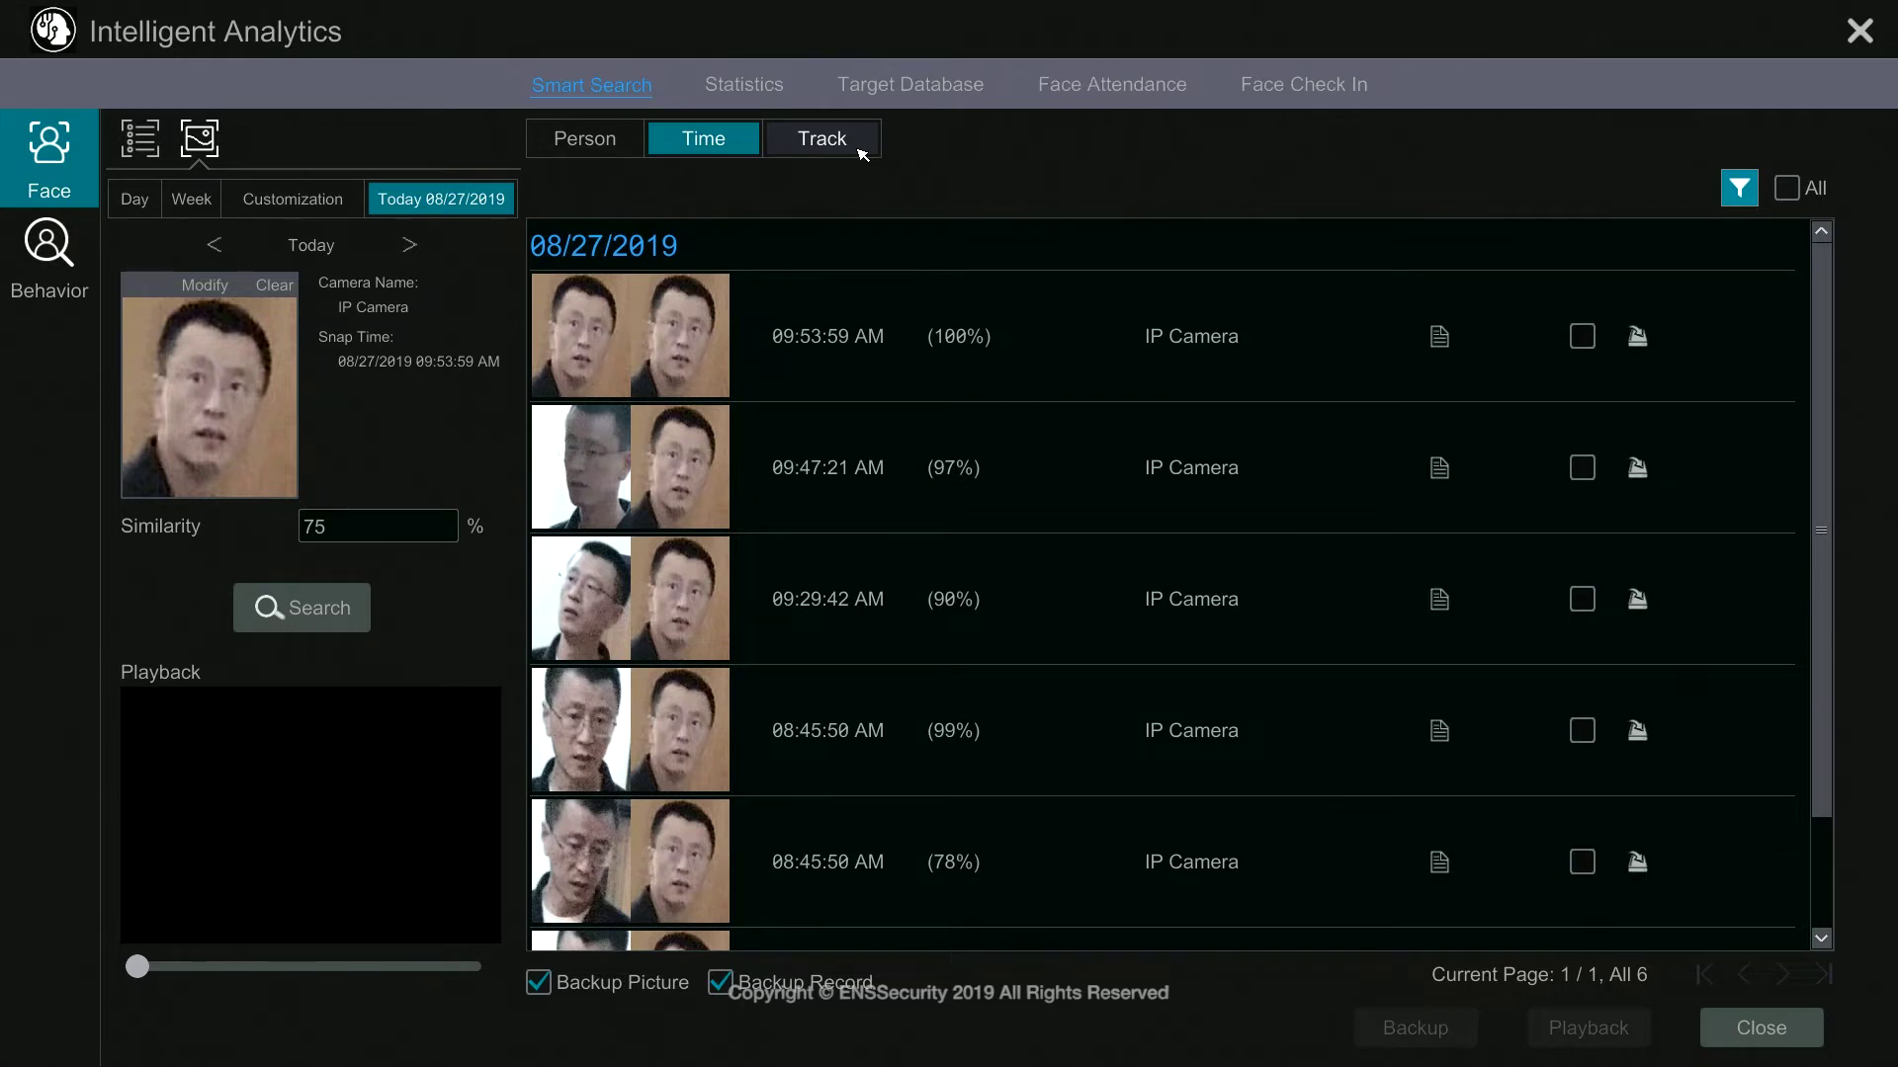
Edit the track map, placing one camera beside Ballroom Admin Offices and the other beside the Transportation Department.
{"action": "left_click", "coordinate": [863, 157]}
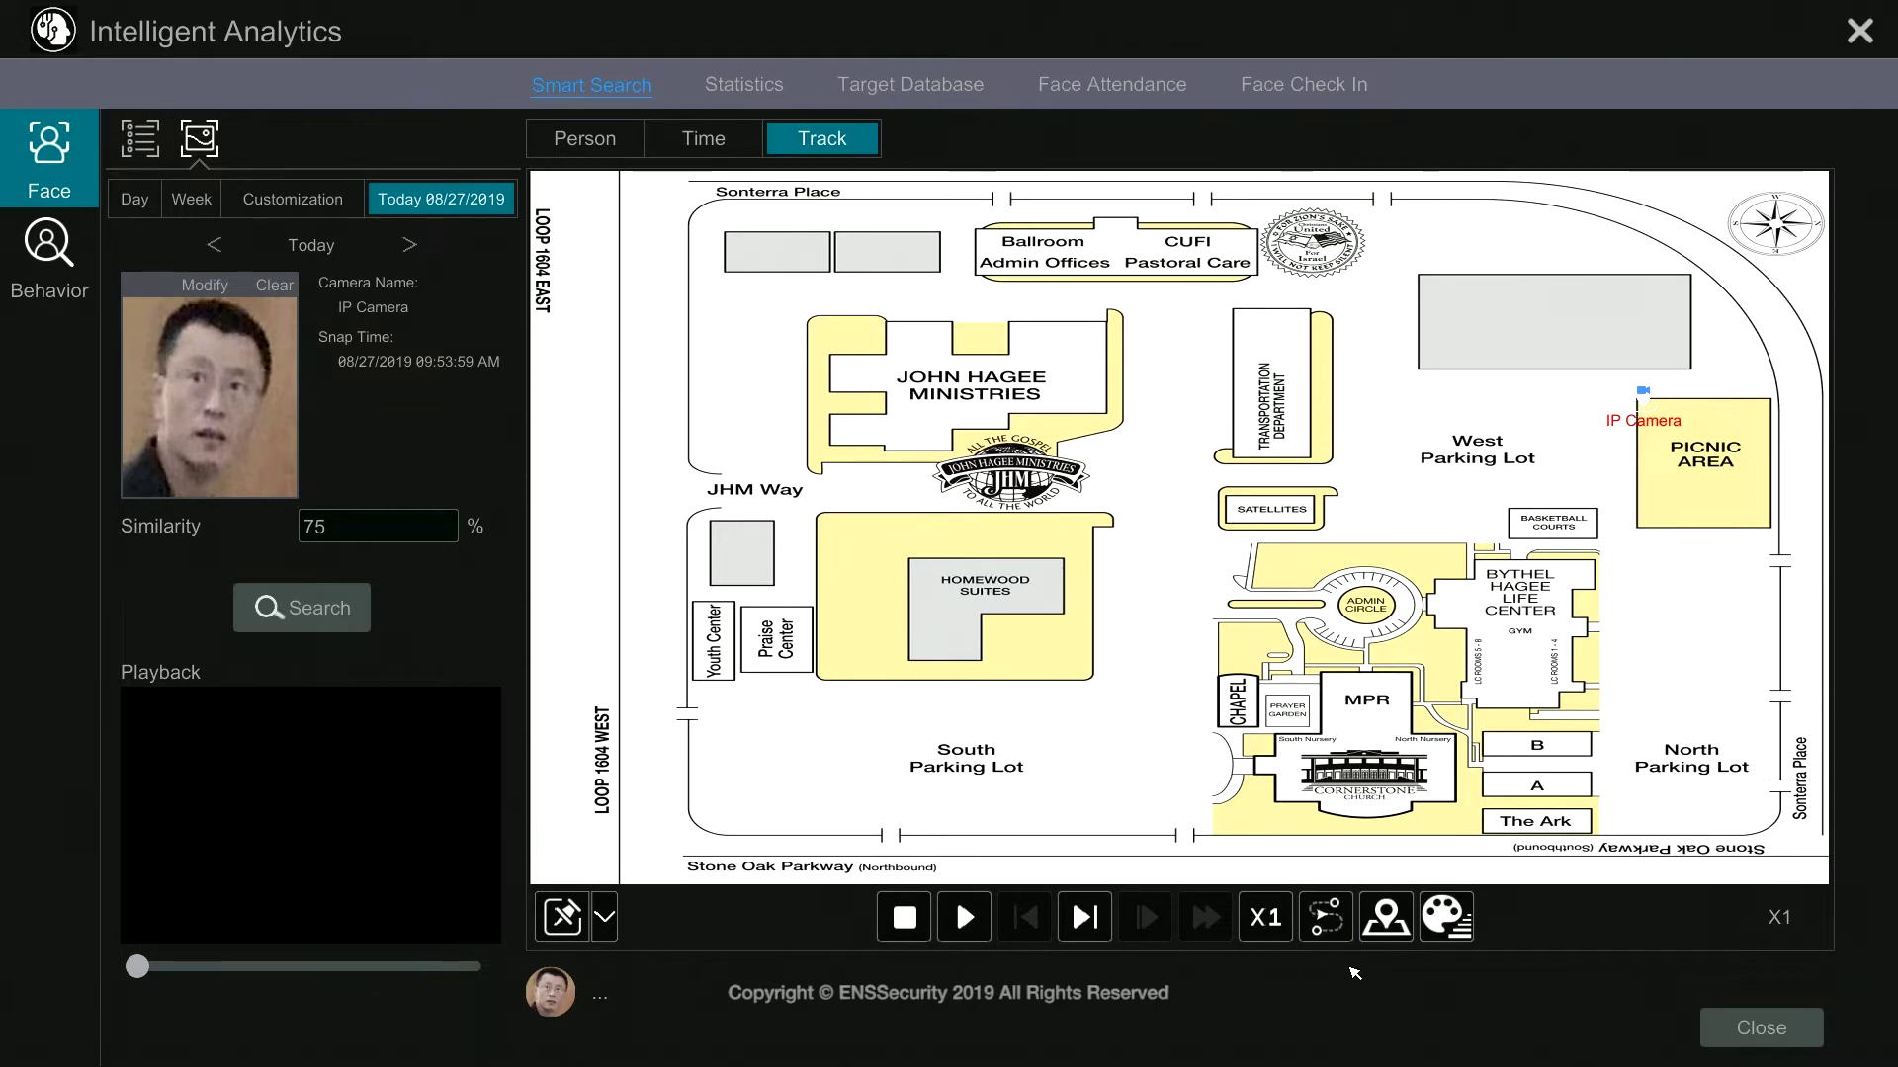
{"action": "left_click", "coordinate": [1400, 926]}
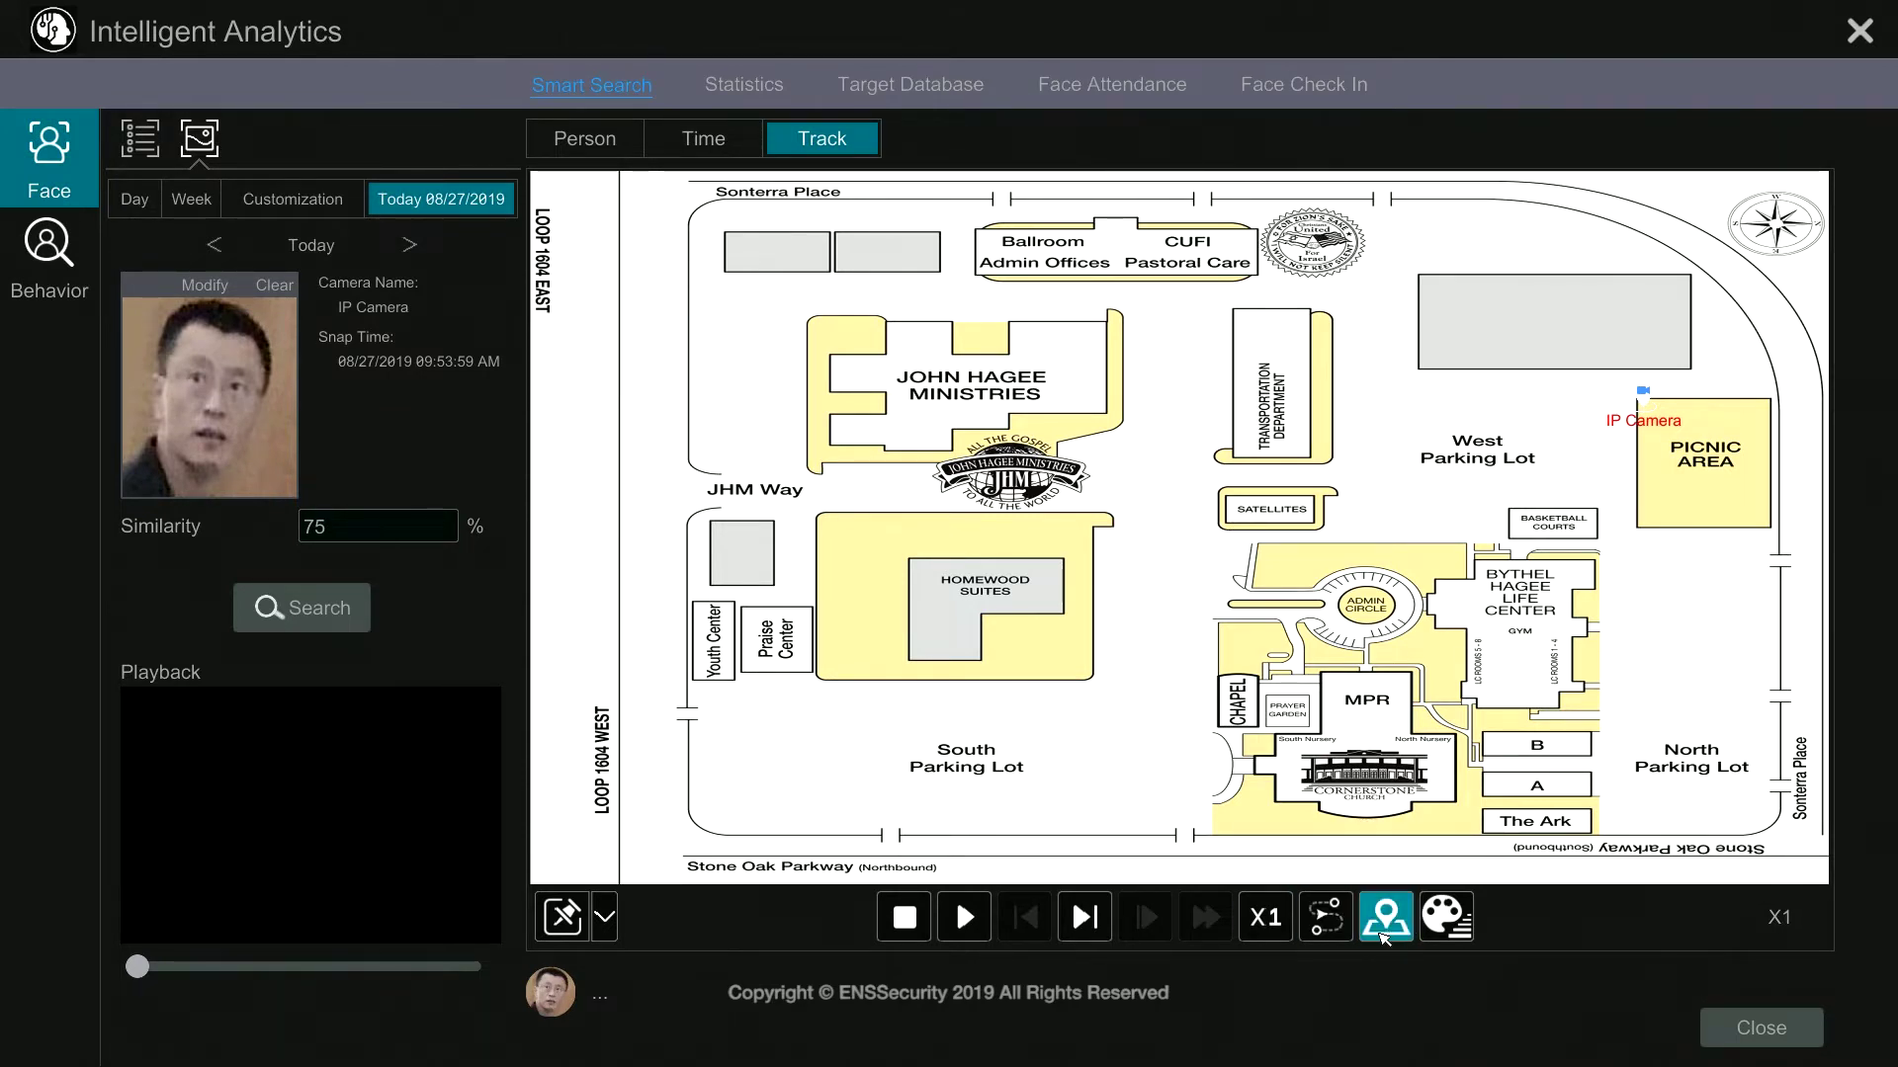
{"action": "left_click", "coordinate": [1385, 929]}
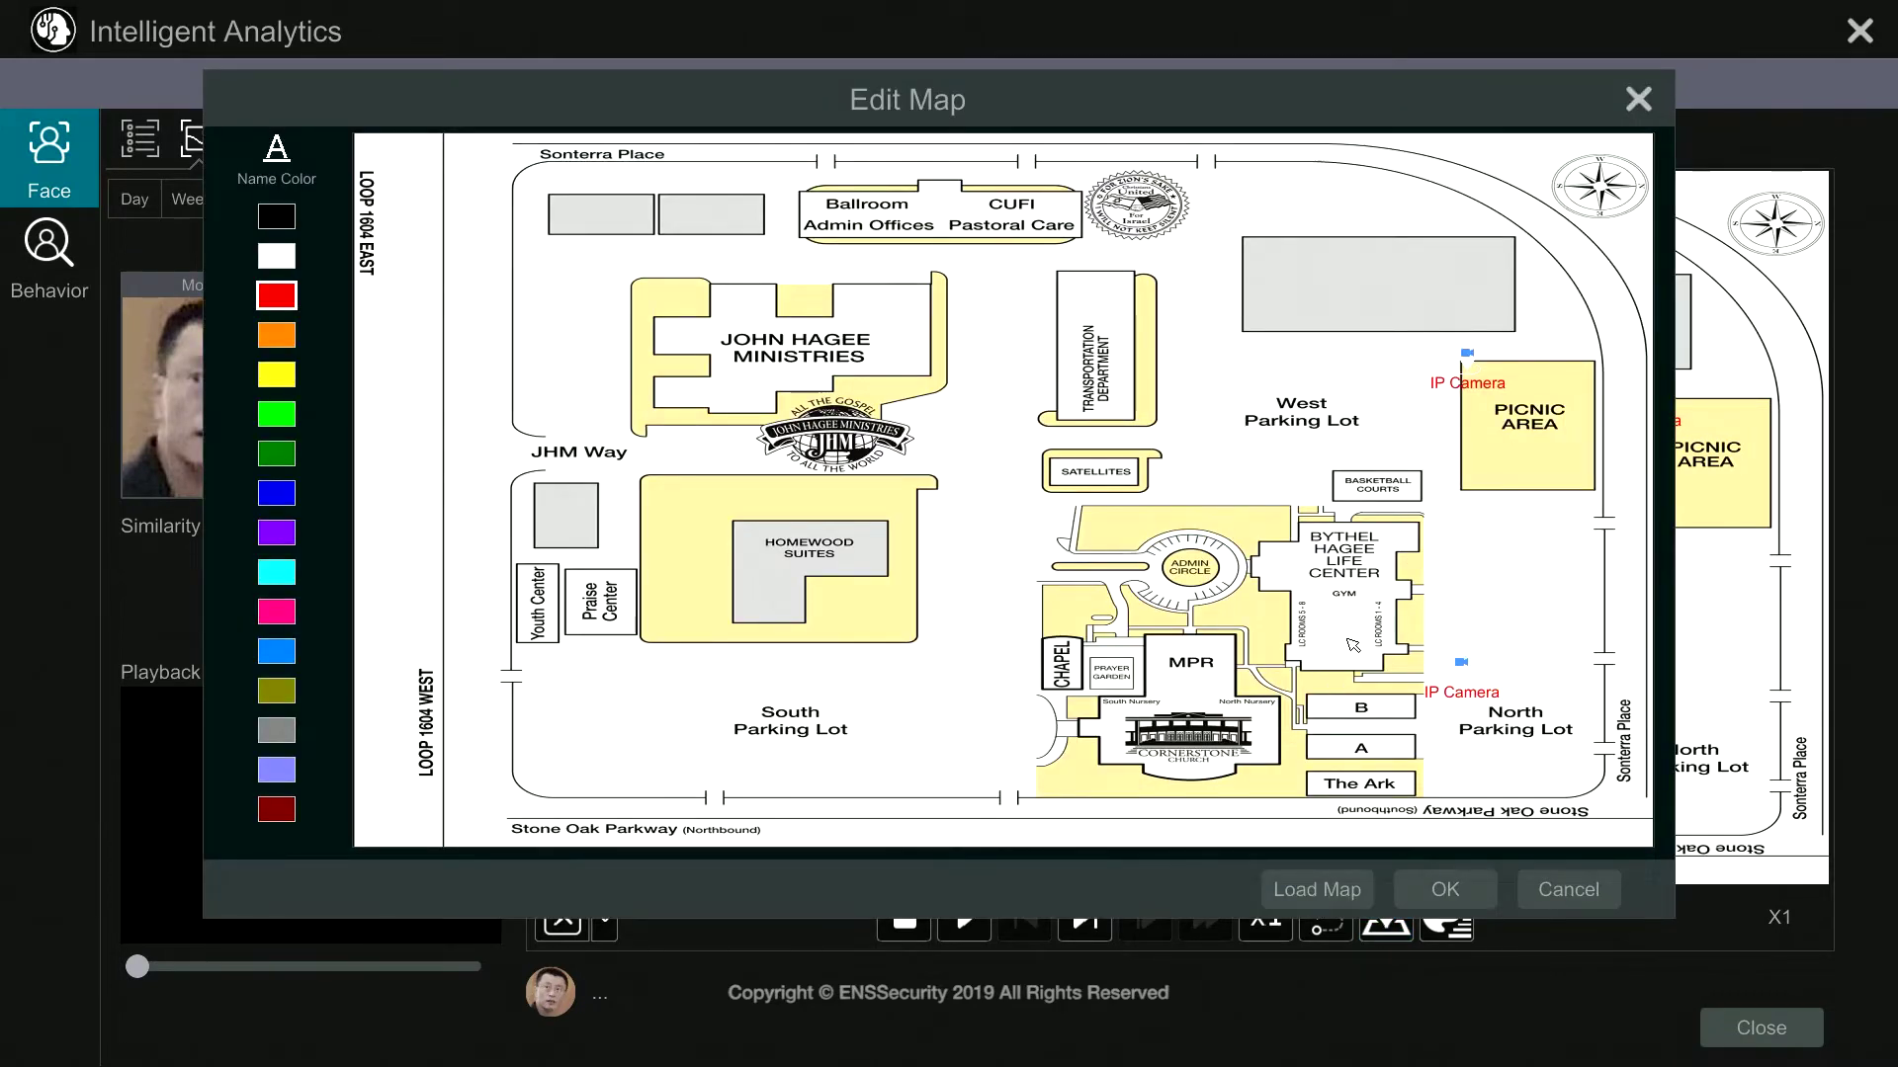
{"action": "mouse_move", "coordinate": [1467, 355]}
{"action": "left_mouse_down"}
{"action": "mouse_move", "coordinate": [1461, 408]}
{"action": "mouse_move", "coordinate": [1034, 423]}
{"action": "mouse_move", "coordinate": [722, 351]}
{"action": "mouse_move", "coordinate": [741, 346]}
{"action": "mouse_move", "coordinate": [560, 272]}
{"action": "mouse_move", "coordinate": [519, 328]}
{"action": "mouse_move", "coordinate": [805, 240]}
{"action": "mouse_move", "coordinate": [788, 233]}
{"action": "left_mouse_up"}
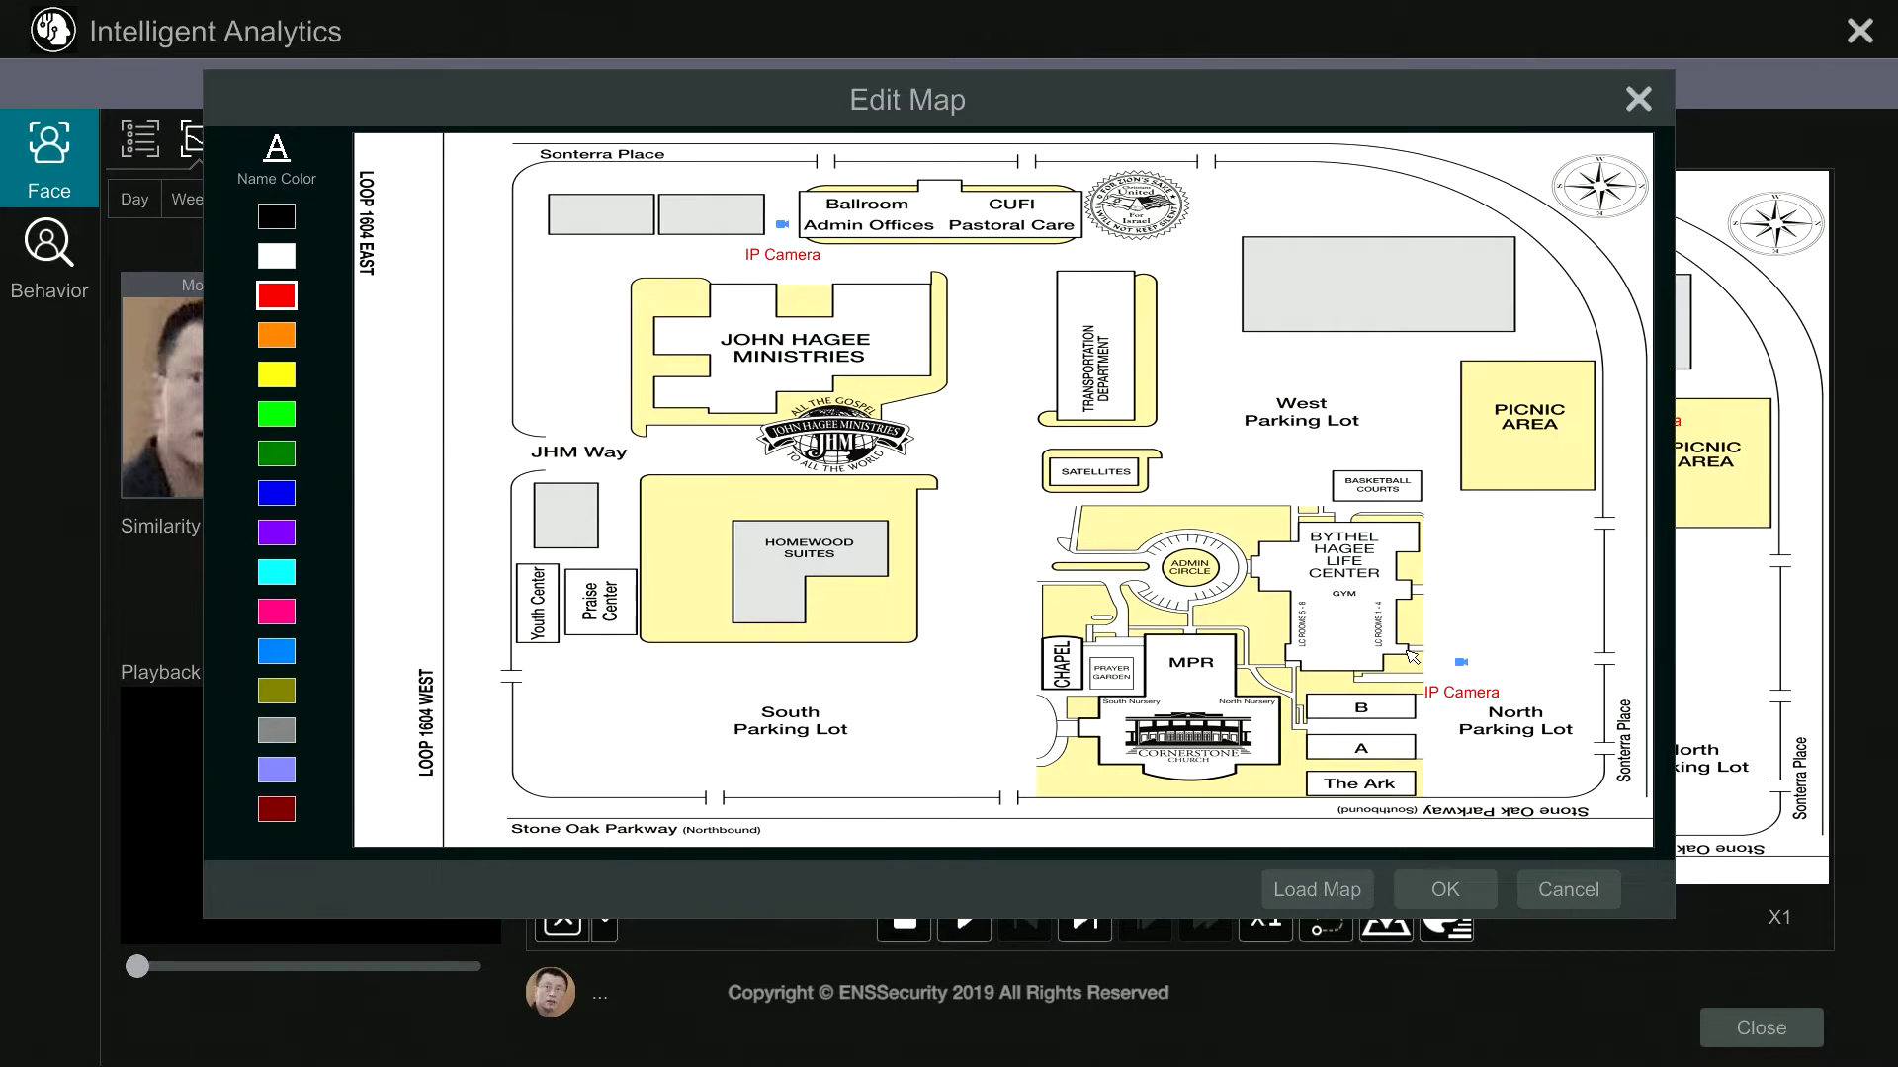
{"action": "mouse_move", "coordinate": [1463, 665]}
{"action": "left_mouse_down"}
{"action": "mouse_move", "coordinate": [1345, 694]}
{"action": "mouse_move", "coordinate": [1279, 591]}
{"action": "mouse_move", "coordinate": [1230, 387]}
{"action": "mouse_move", "coordinate": [1179, 391]}
{"action": "left_mouse_up"}
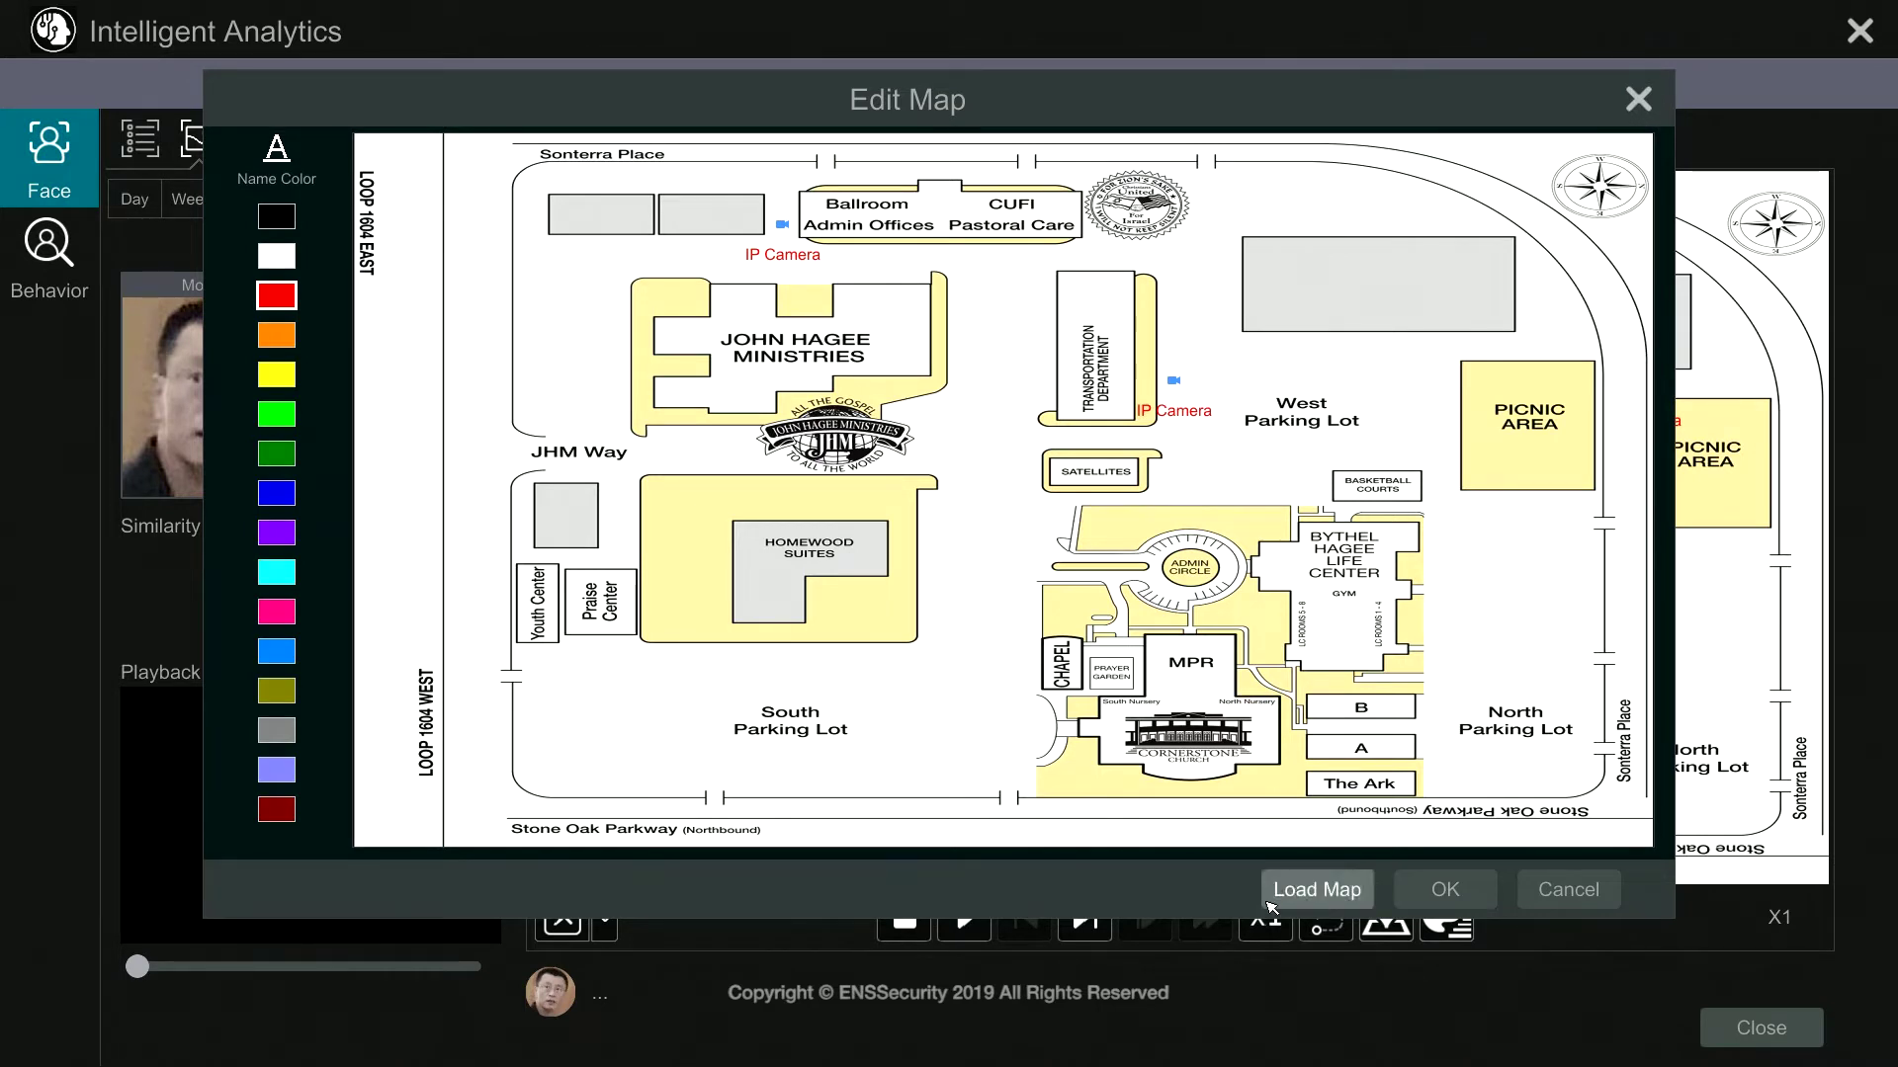
Load cs-campus-map.jpg from the external storage as the track map and save the map edits.
{"action": "left_click", "coordinate": [1304, 891]}
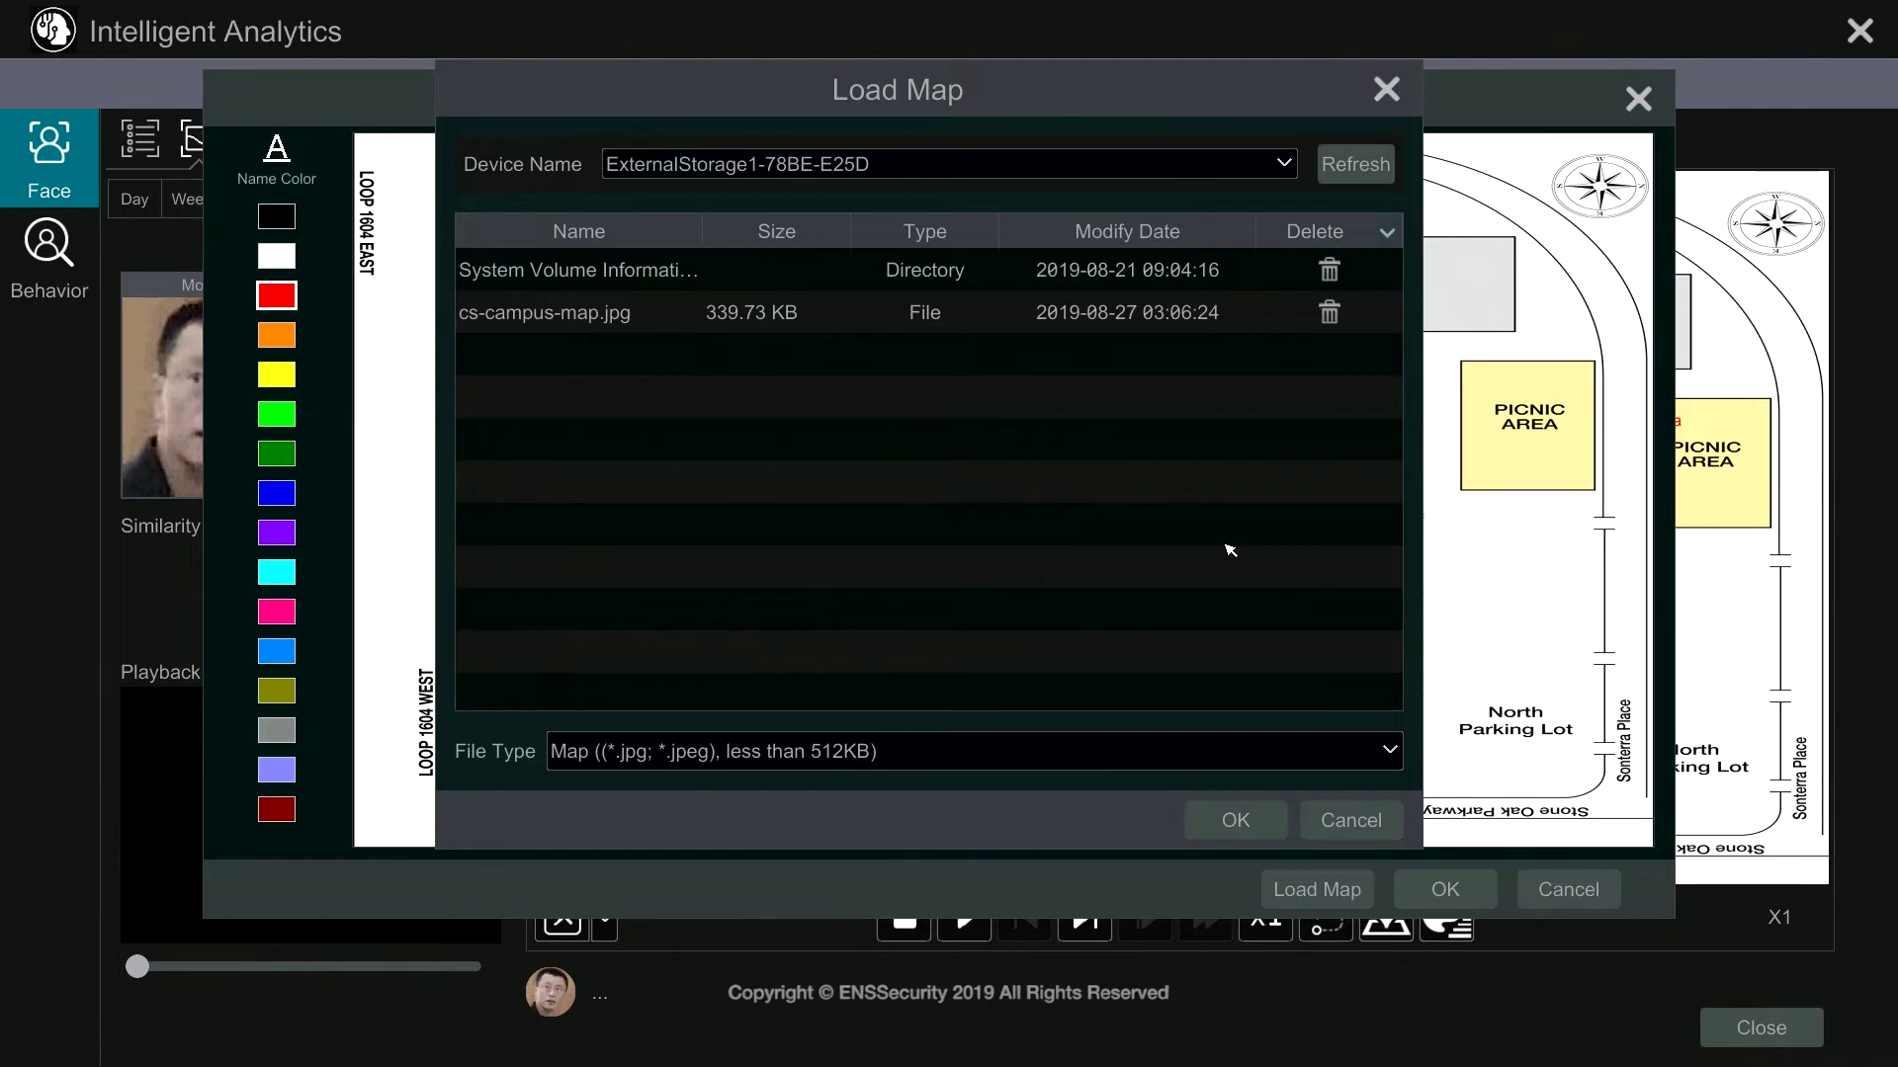
{"action": "left_click", "coordinate": [658, 324]}
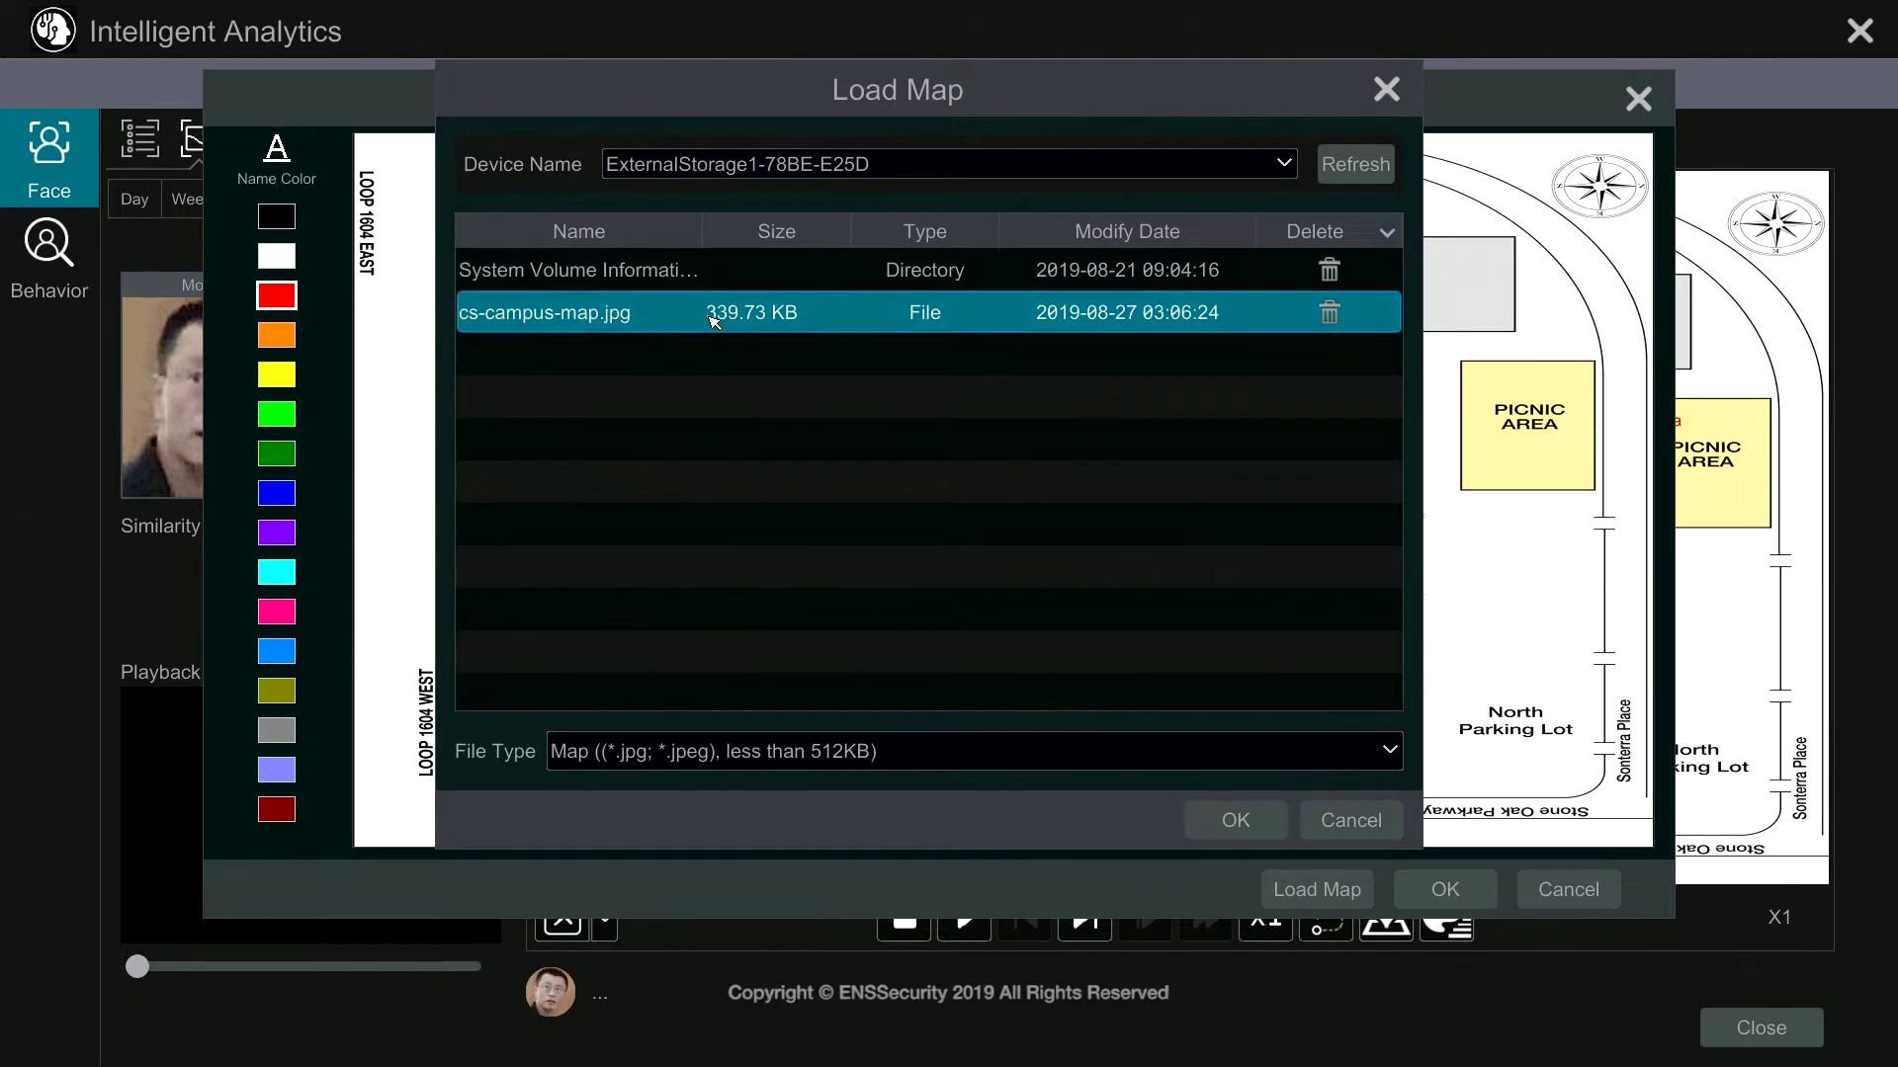
{"action": "left_click", "coordinate": [1260, 830]}
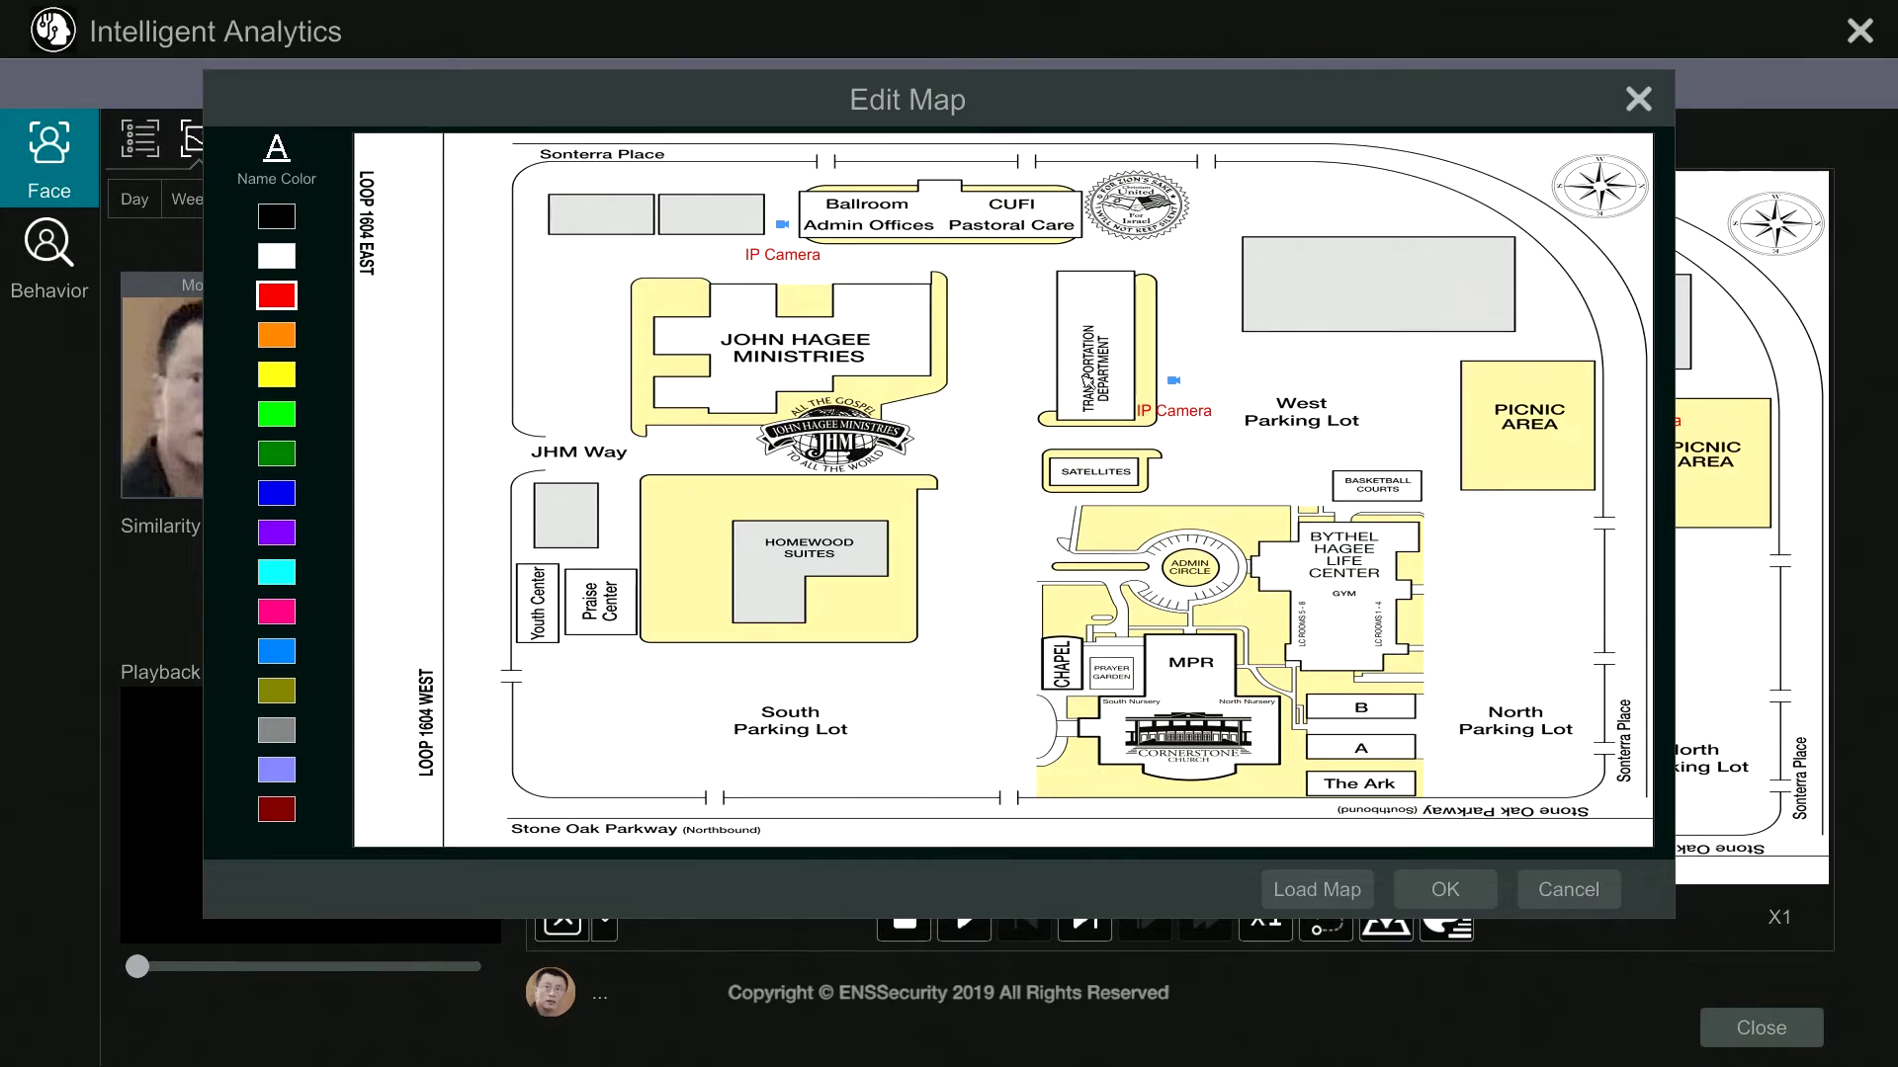
{"action": "left_click", "coordinate": [1448, 890]}
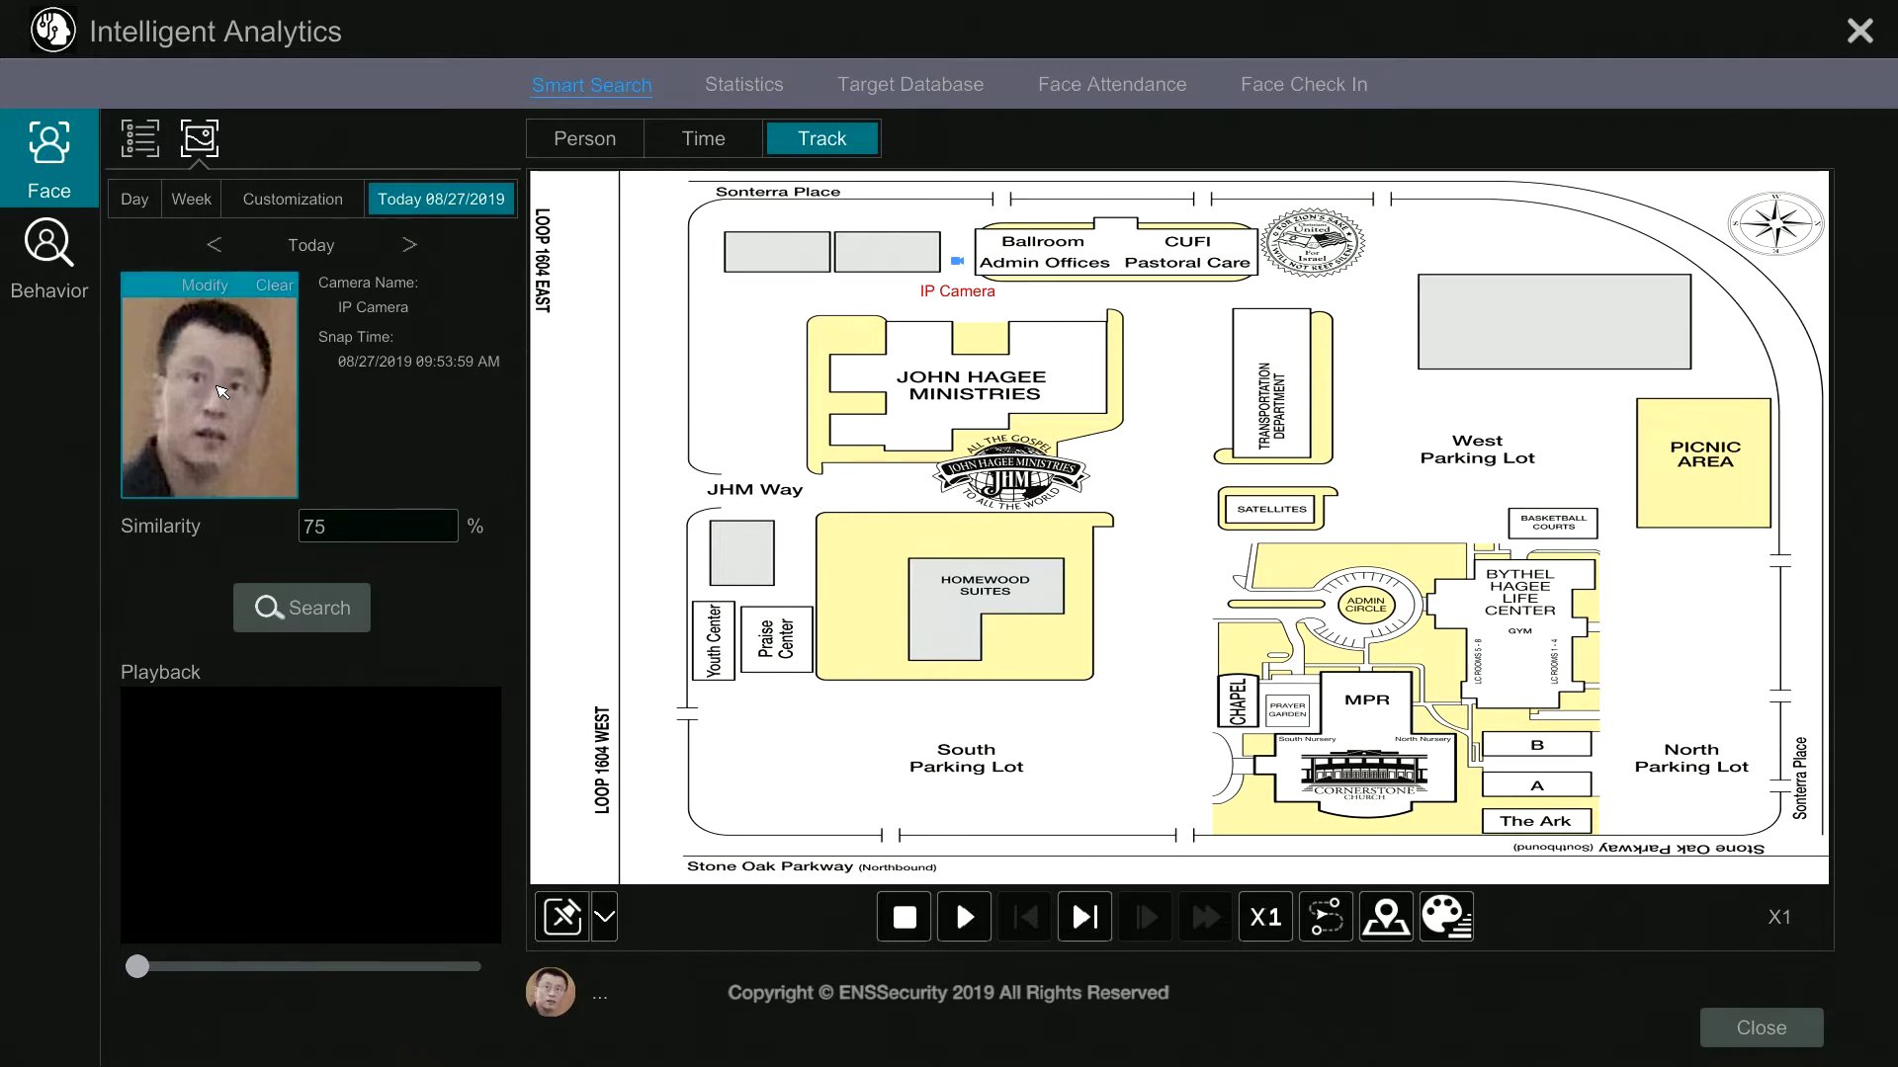
Play back the person's track and inspect the map's name color, line color and line width options without changing them.
{"action": "left_click", "coordinate": [966, 914]}
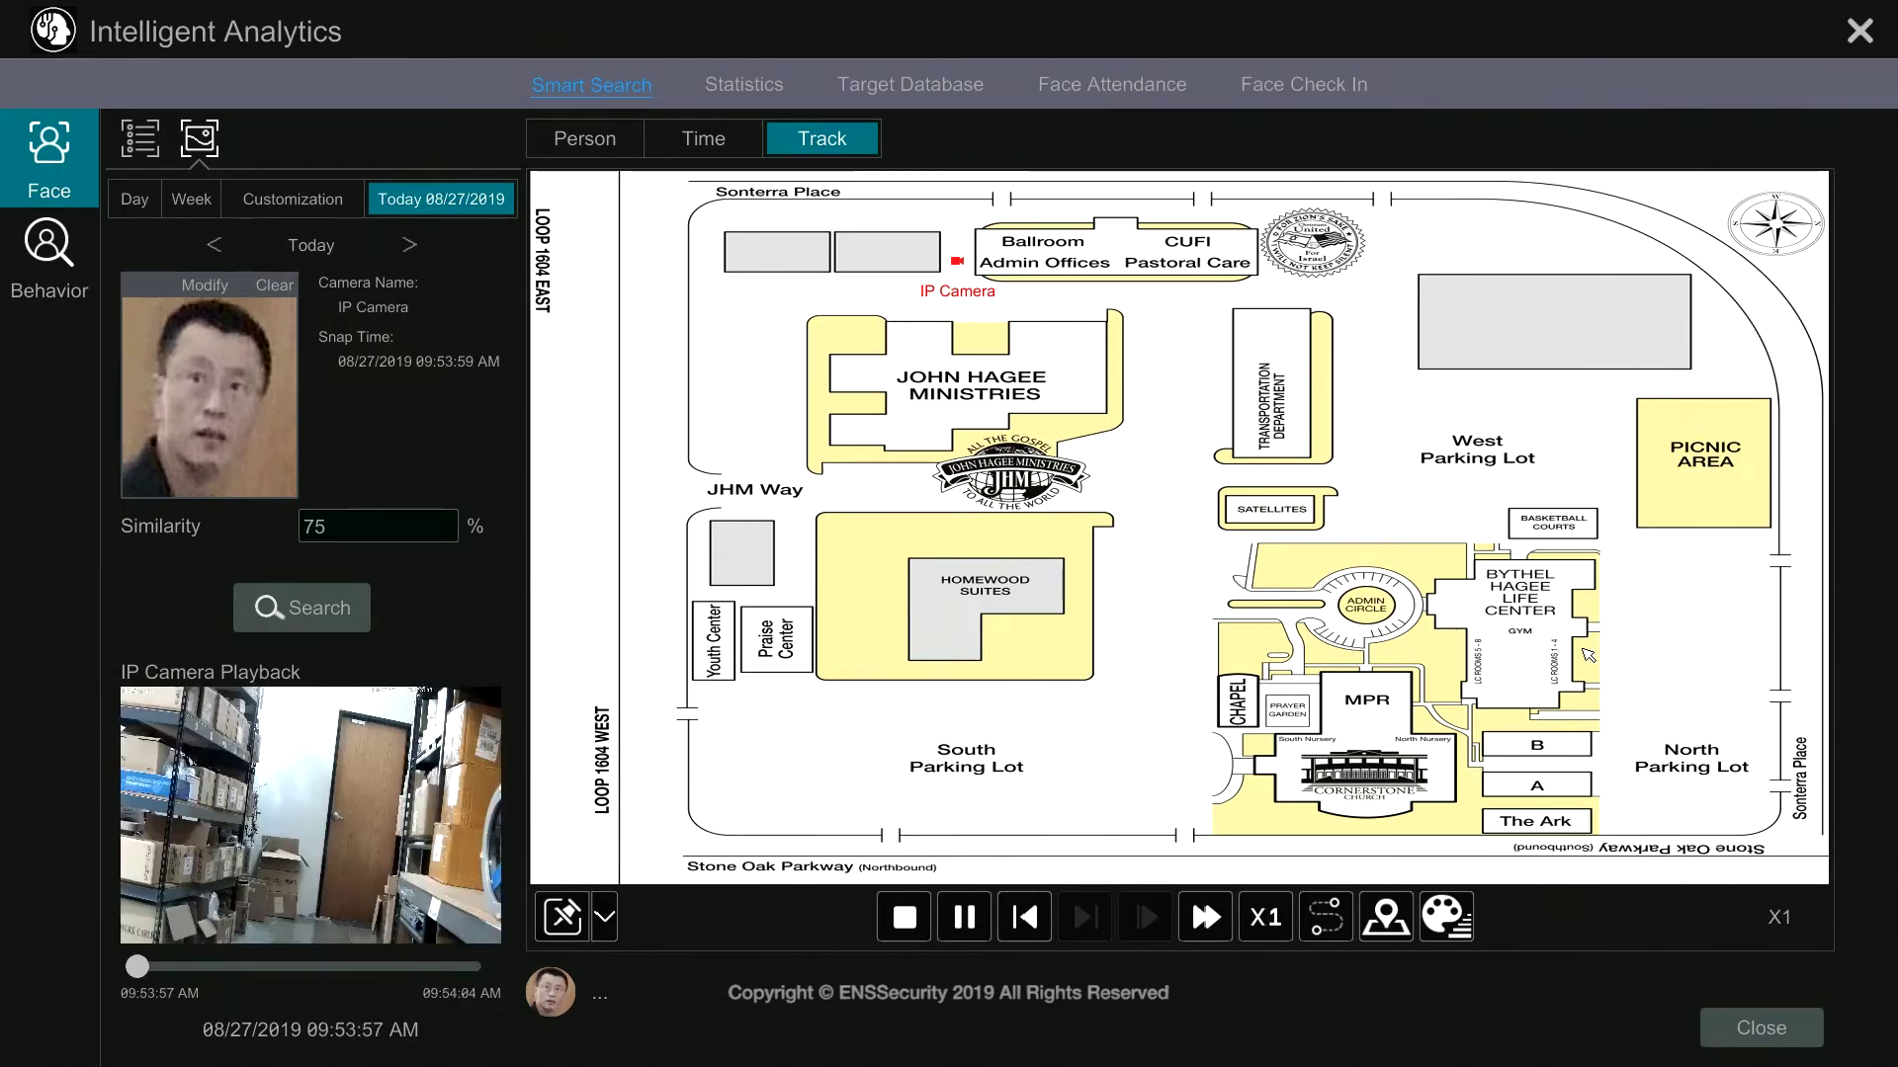
{"action": "left_click", "coordinate": [1446, 918]}
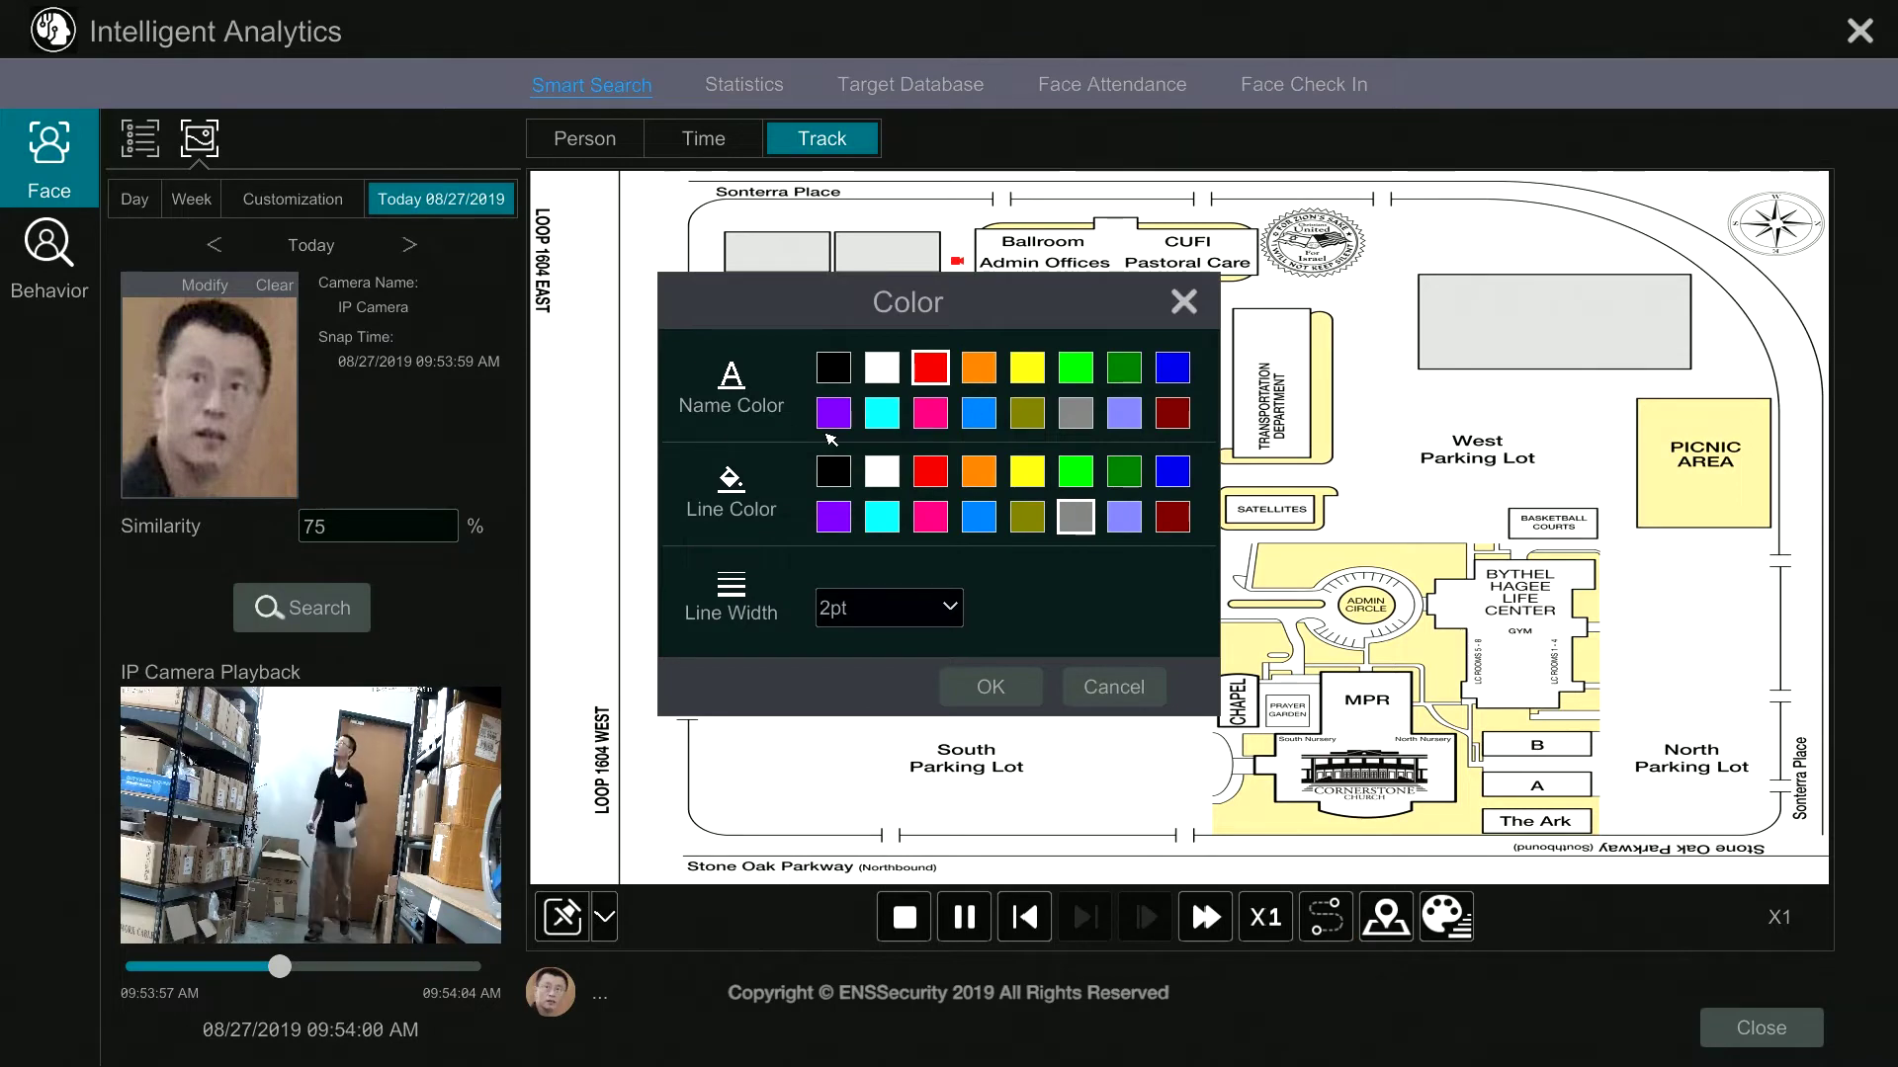
{"action": "left_click", "coordinate": [890, 608]}
{"action": "left_click", "coordinate": [1116, 686]}
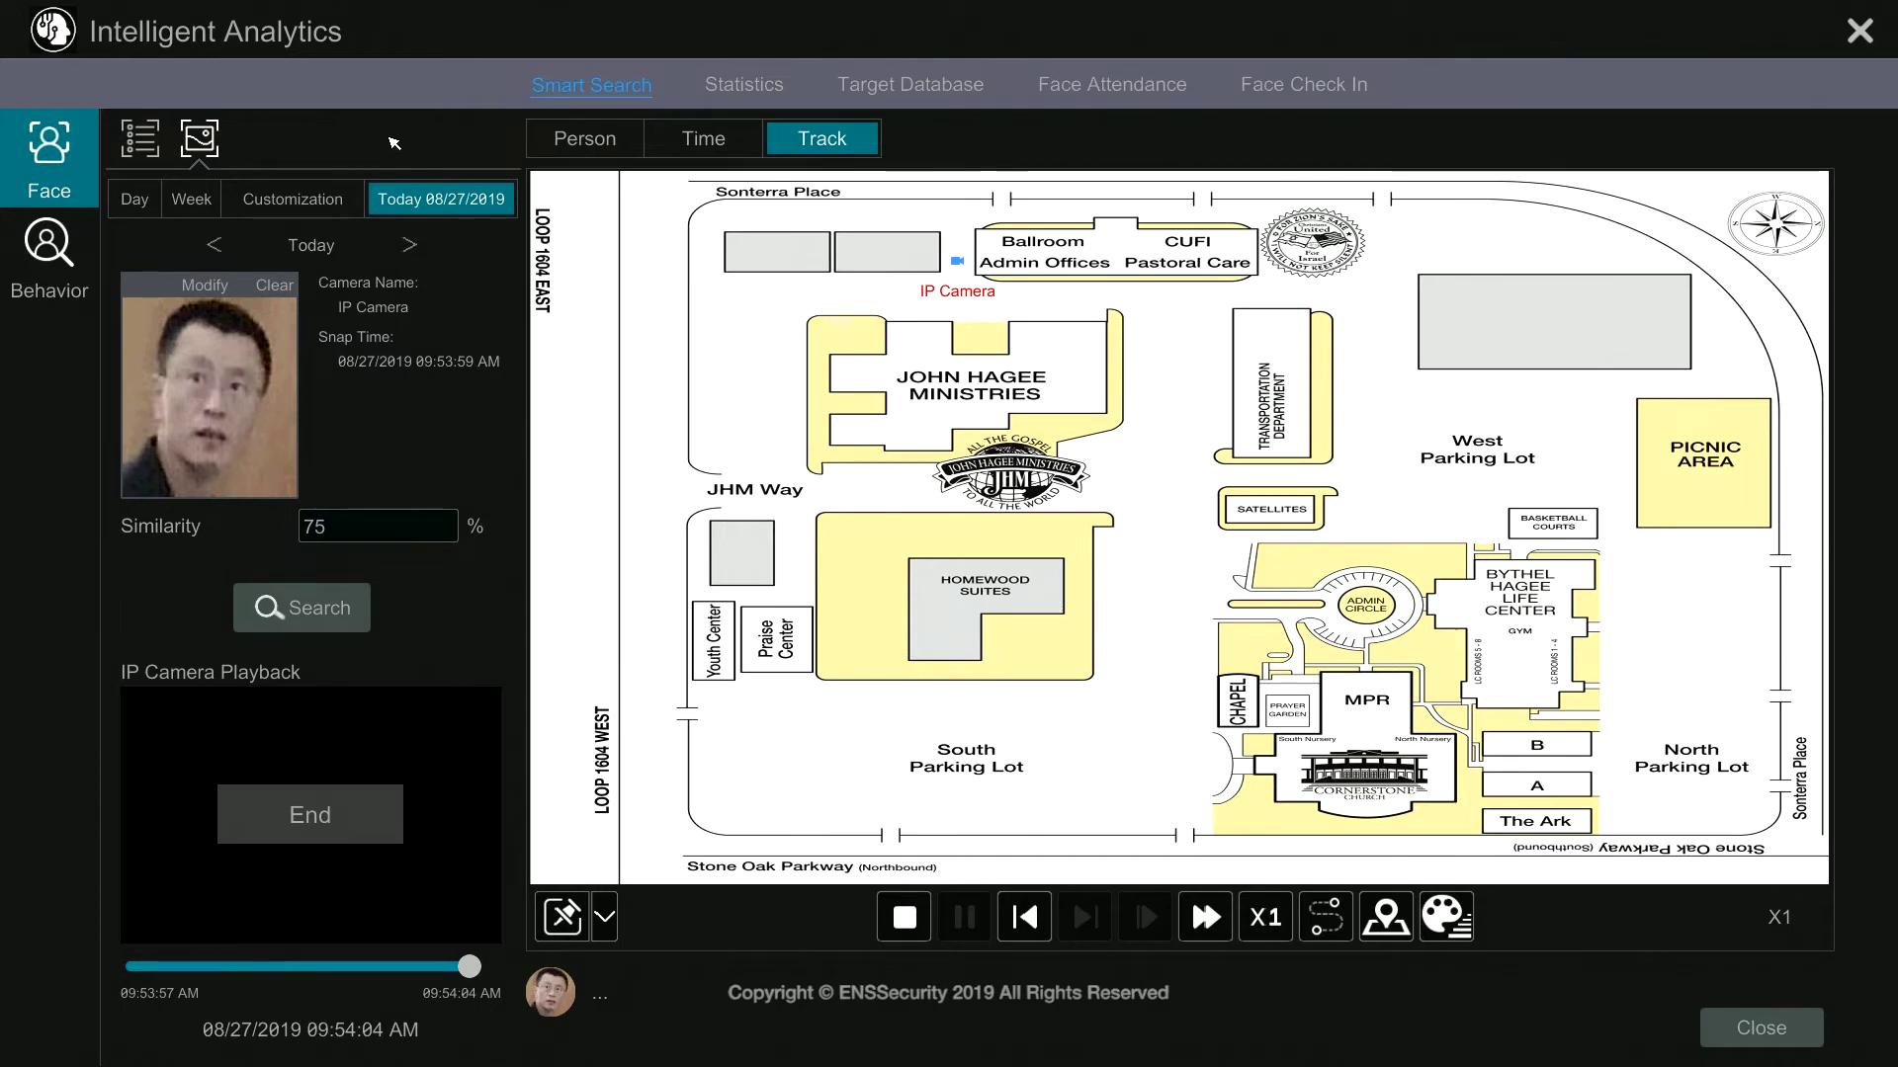
Switch to the Behavior search, show the August 27, 2019 recording of the second camera and enlarge its timeline.
{"action": "left_click", "coordinate": [155, 140]}
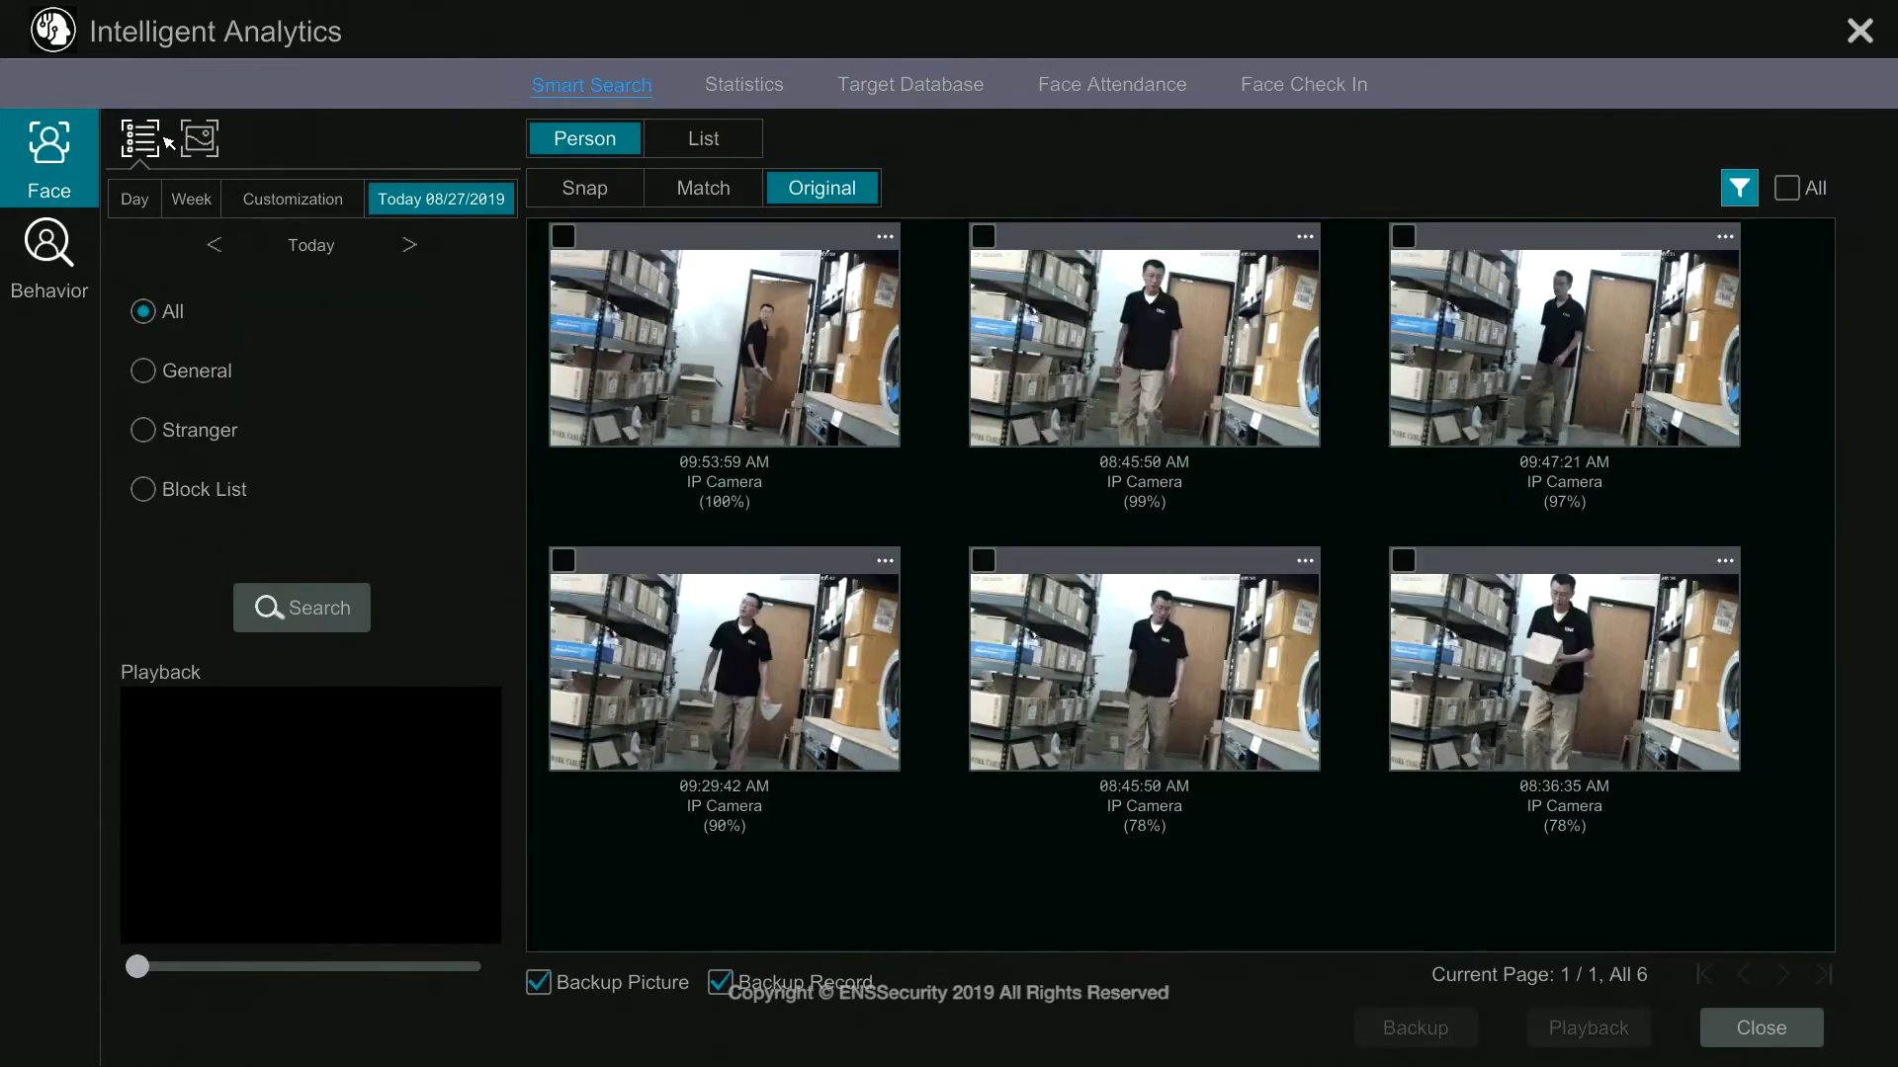
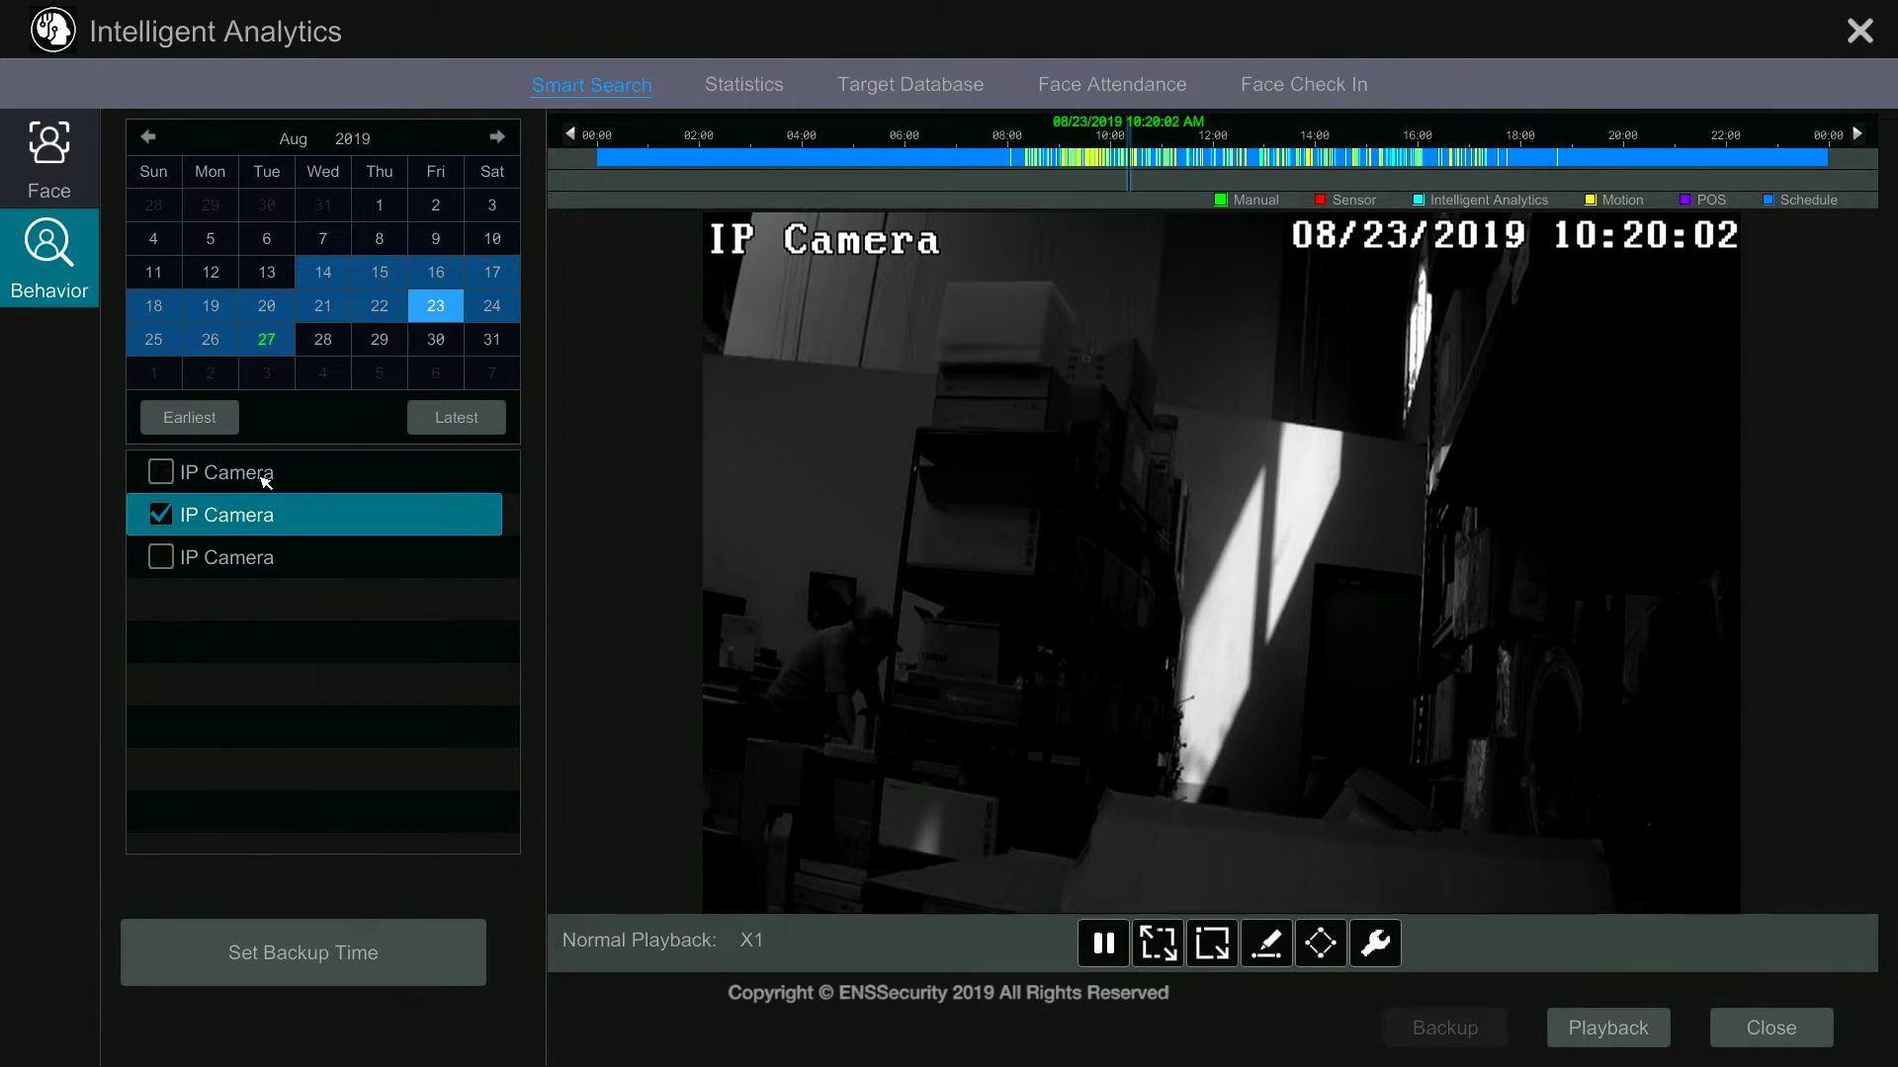
{"action": "left_click", "coordinate": [266, 341]}
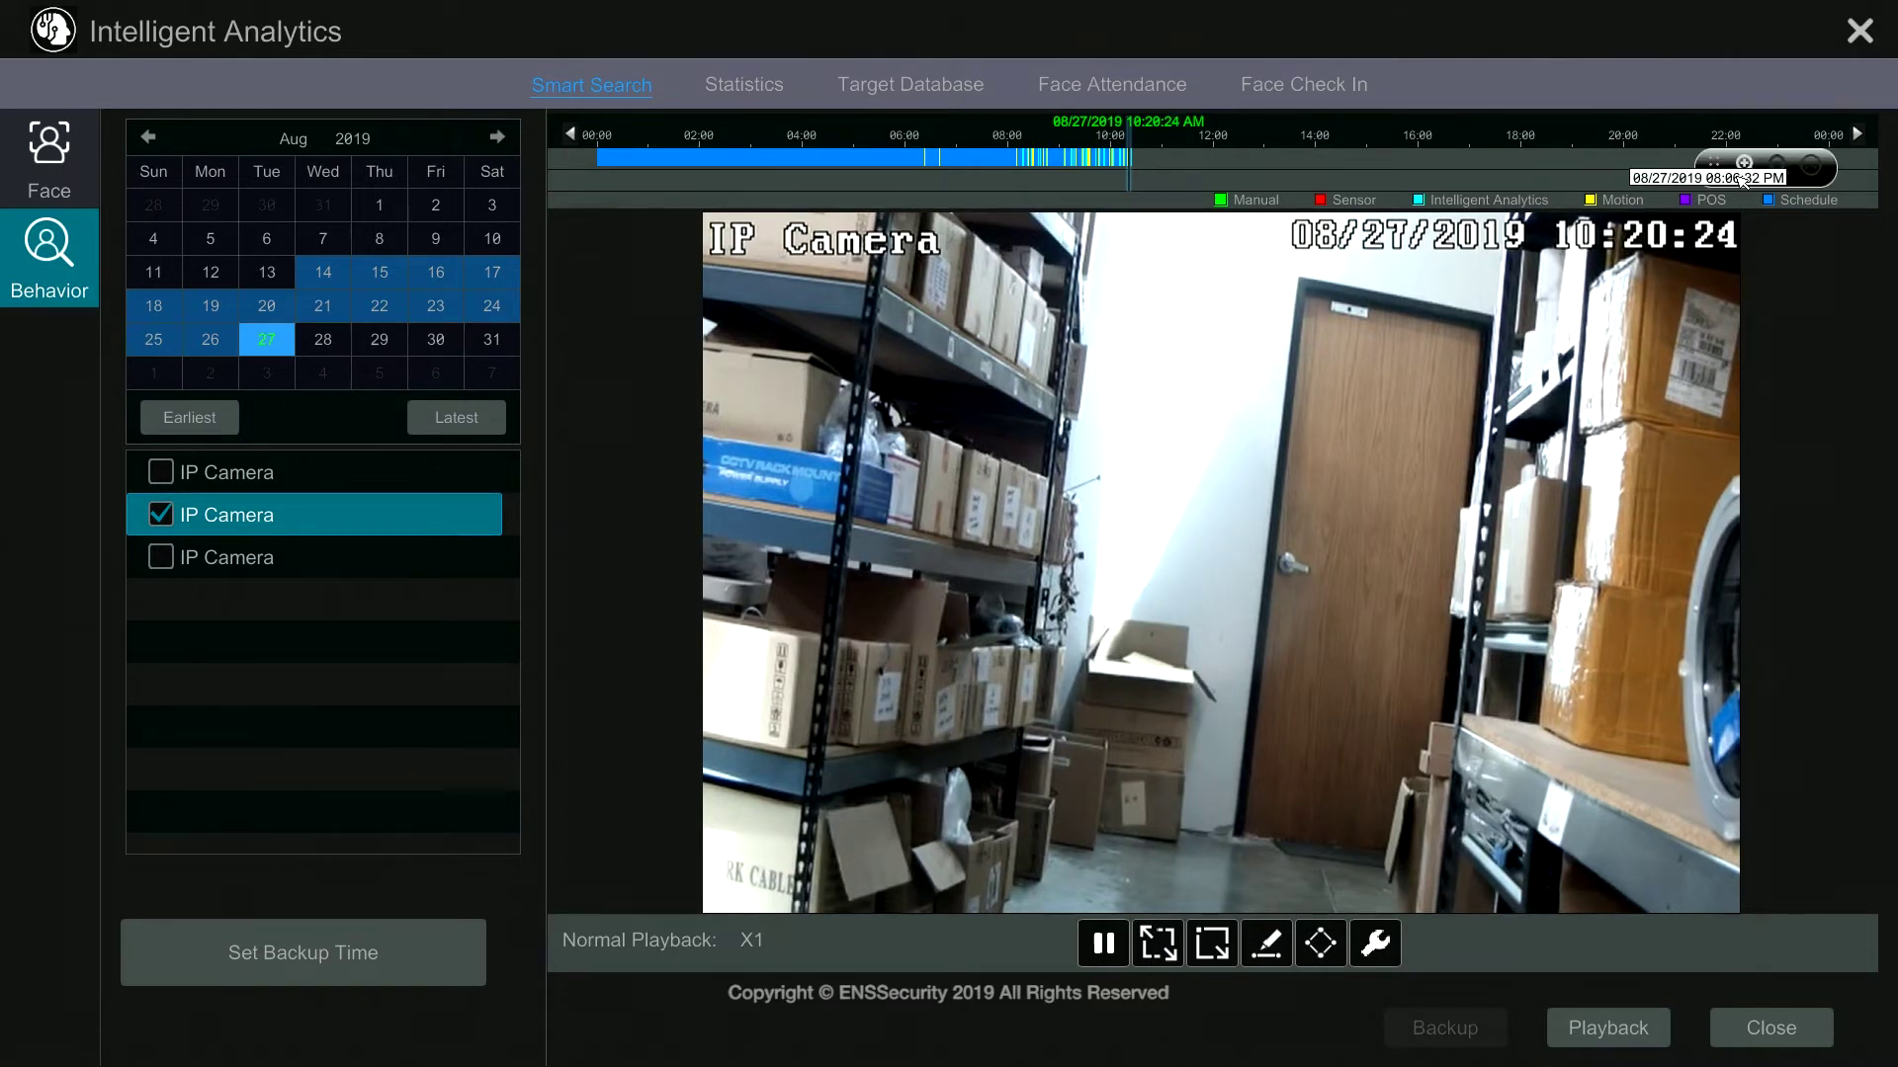
{"action": "left_click", "coordinate": [1745, 164]}
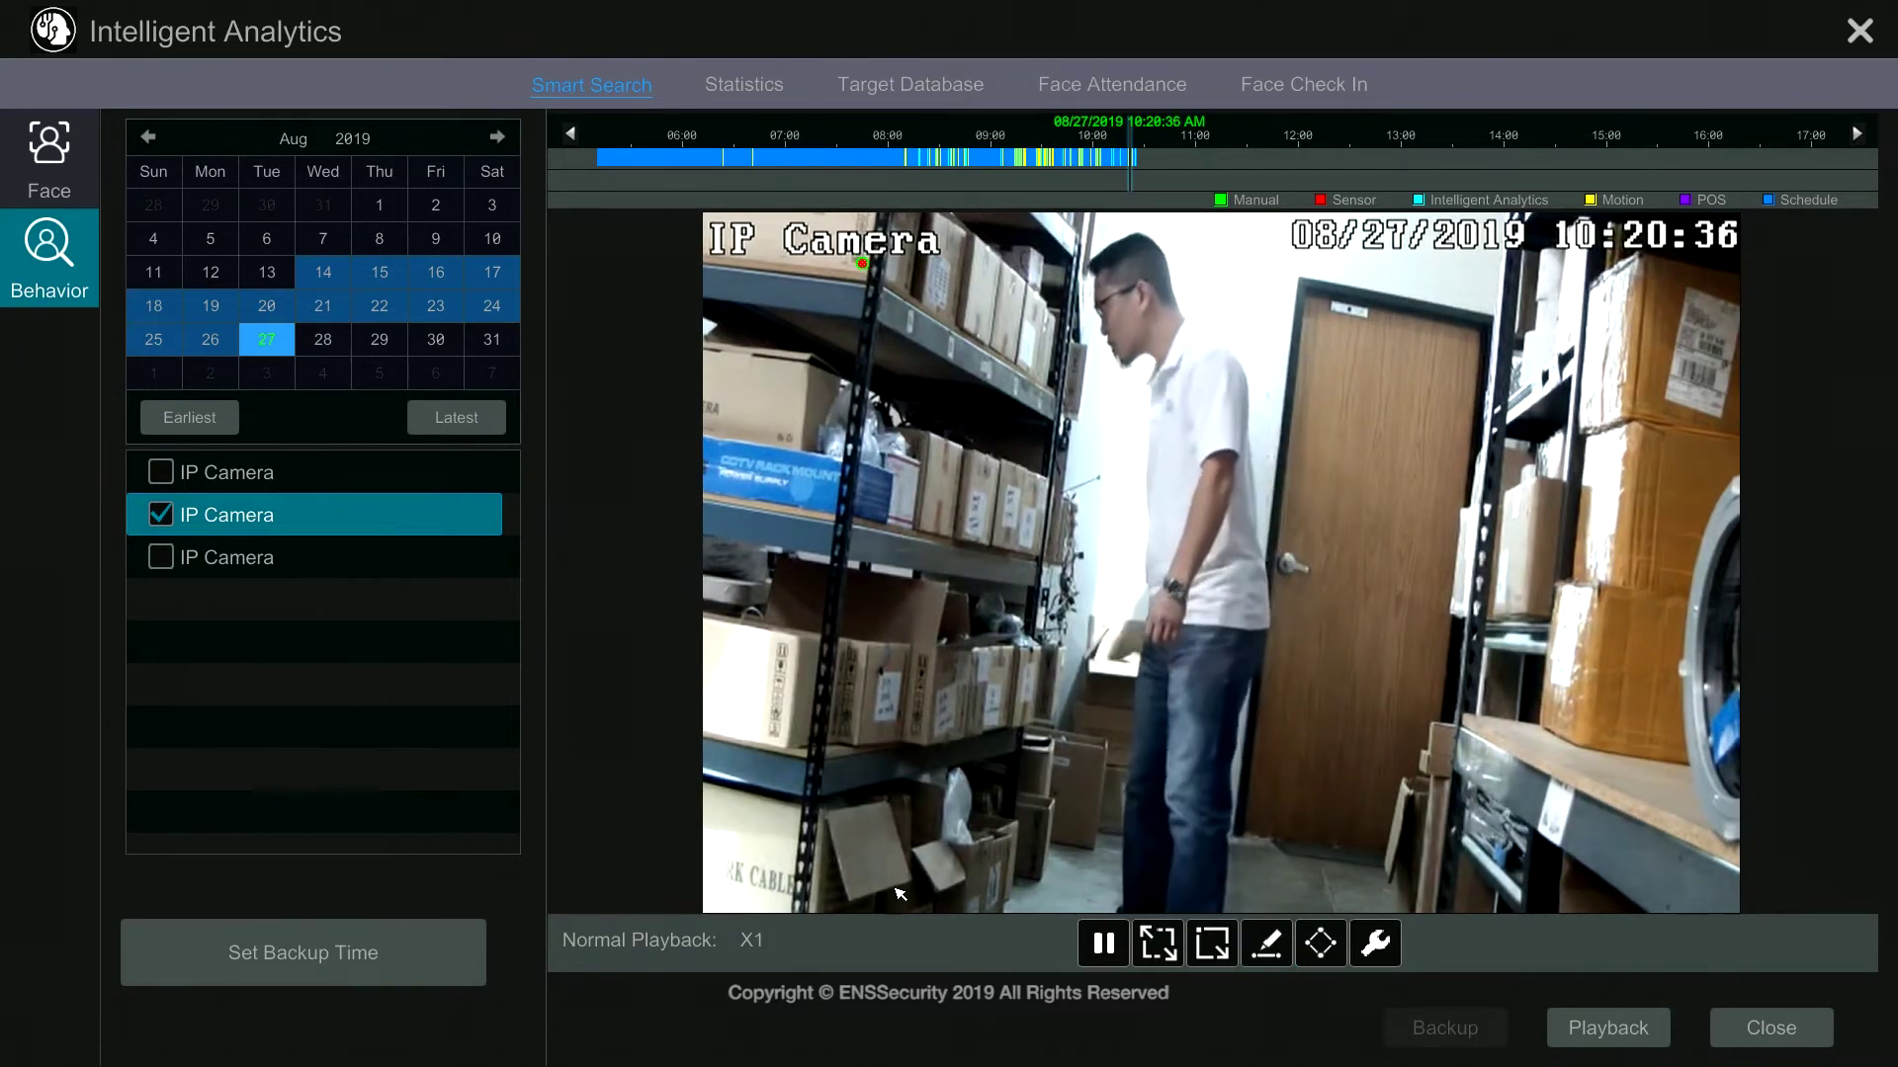
Draw a detection line down the front shelf post for smart playback and enlarge the timeline to one-minute divisions.
{"action": "left_click", "coordinate": [836, 853]}
{"action": "left_click", "coordinate": [1267, 943]}
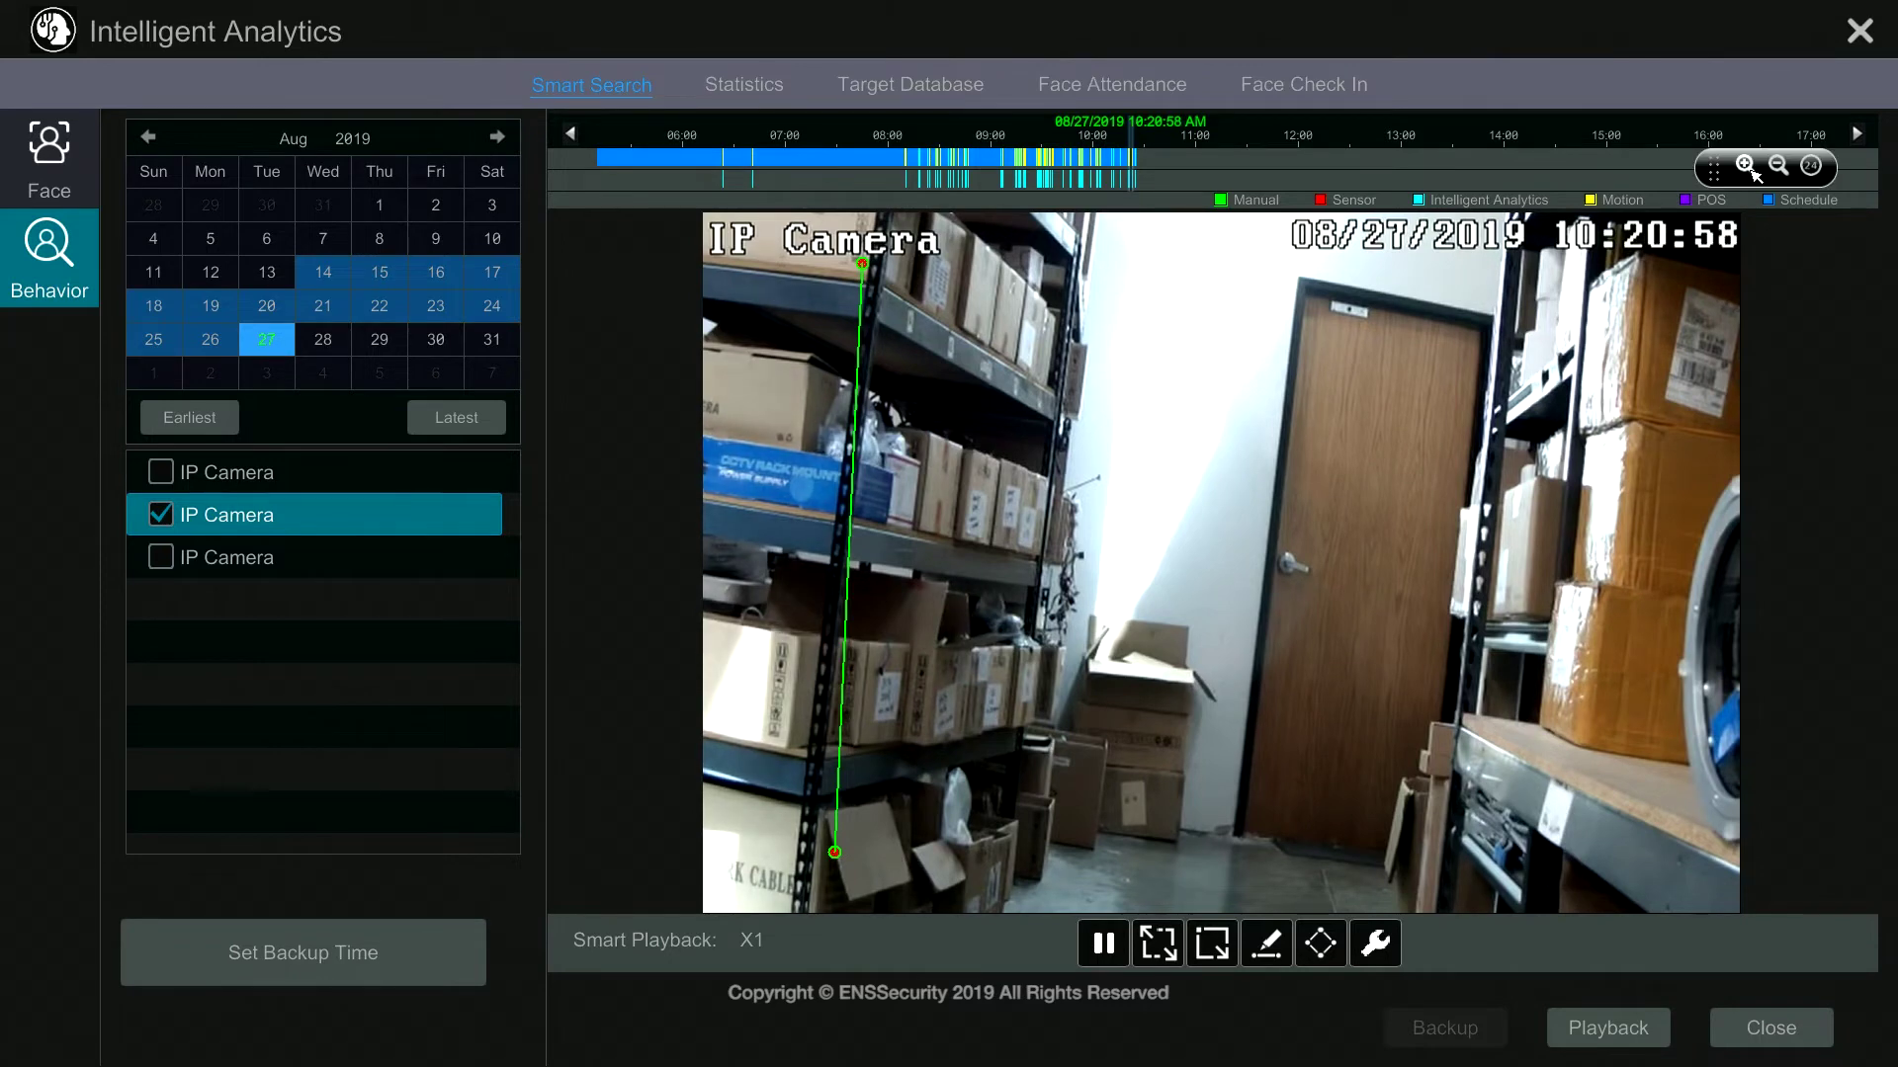
{"action": "left_click", "coordinate": [1749, 167]}
{"action": "left_click", "coordinate": [1749, 167]}
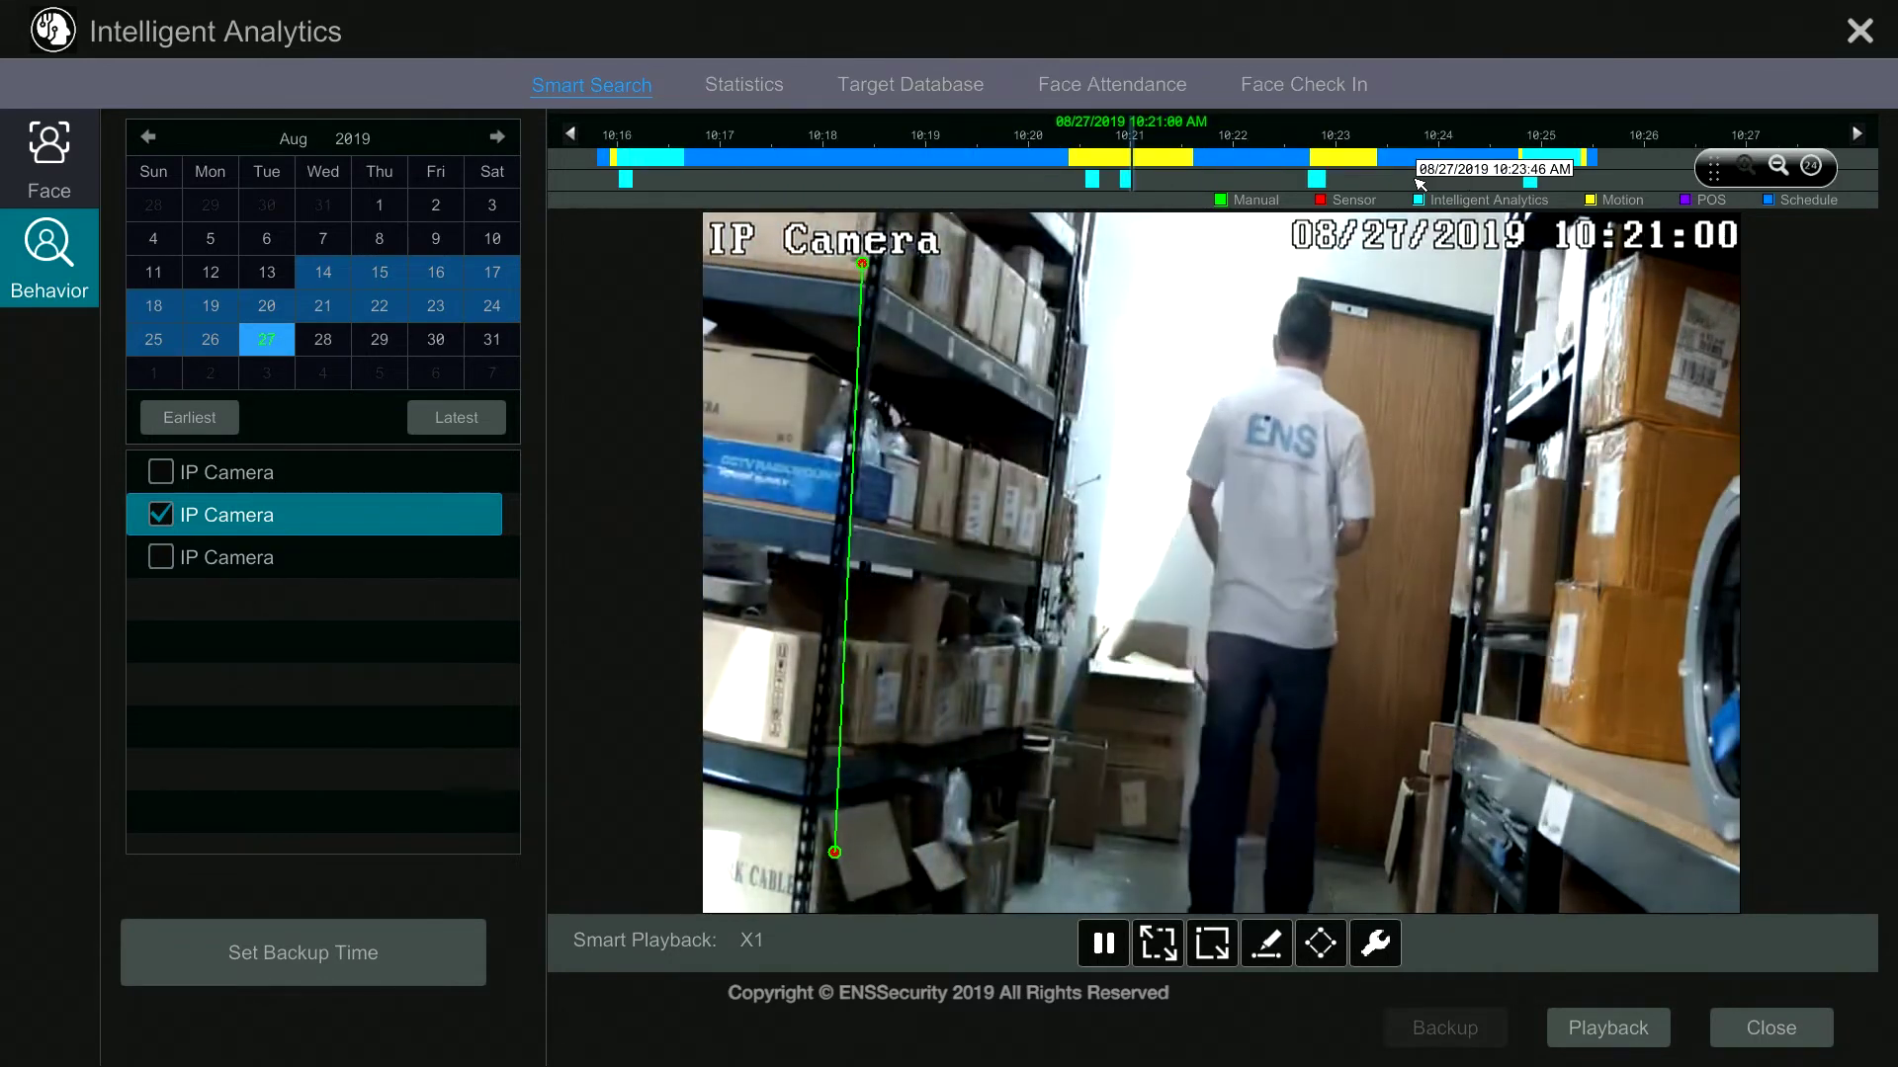
Play the marked recording at about 10:20:39 AM, and set smart playback detection to the full image with 15-minute timeline divisions.
{"action": "left_click", "coordinate": [1082, 181]}
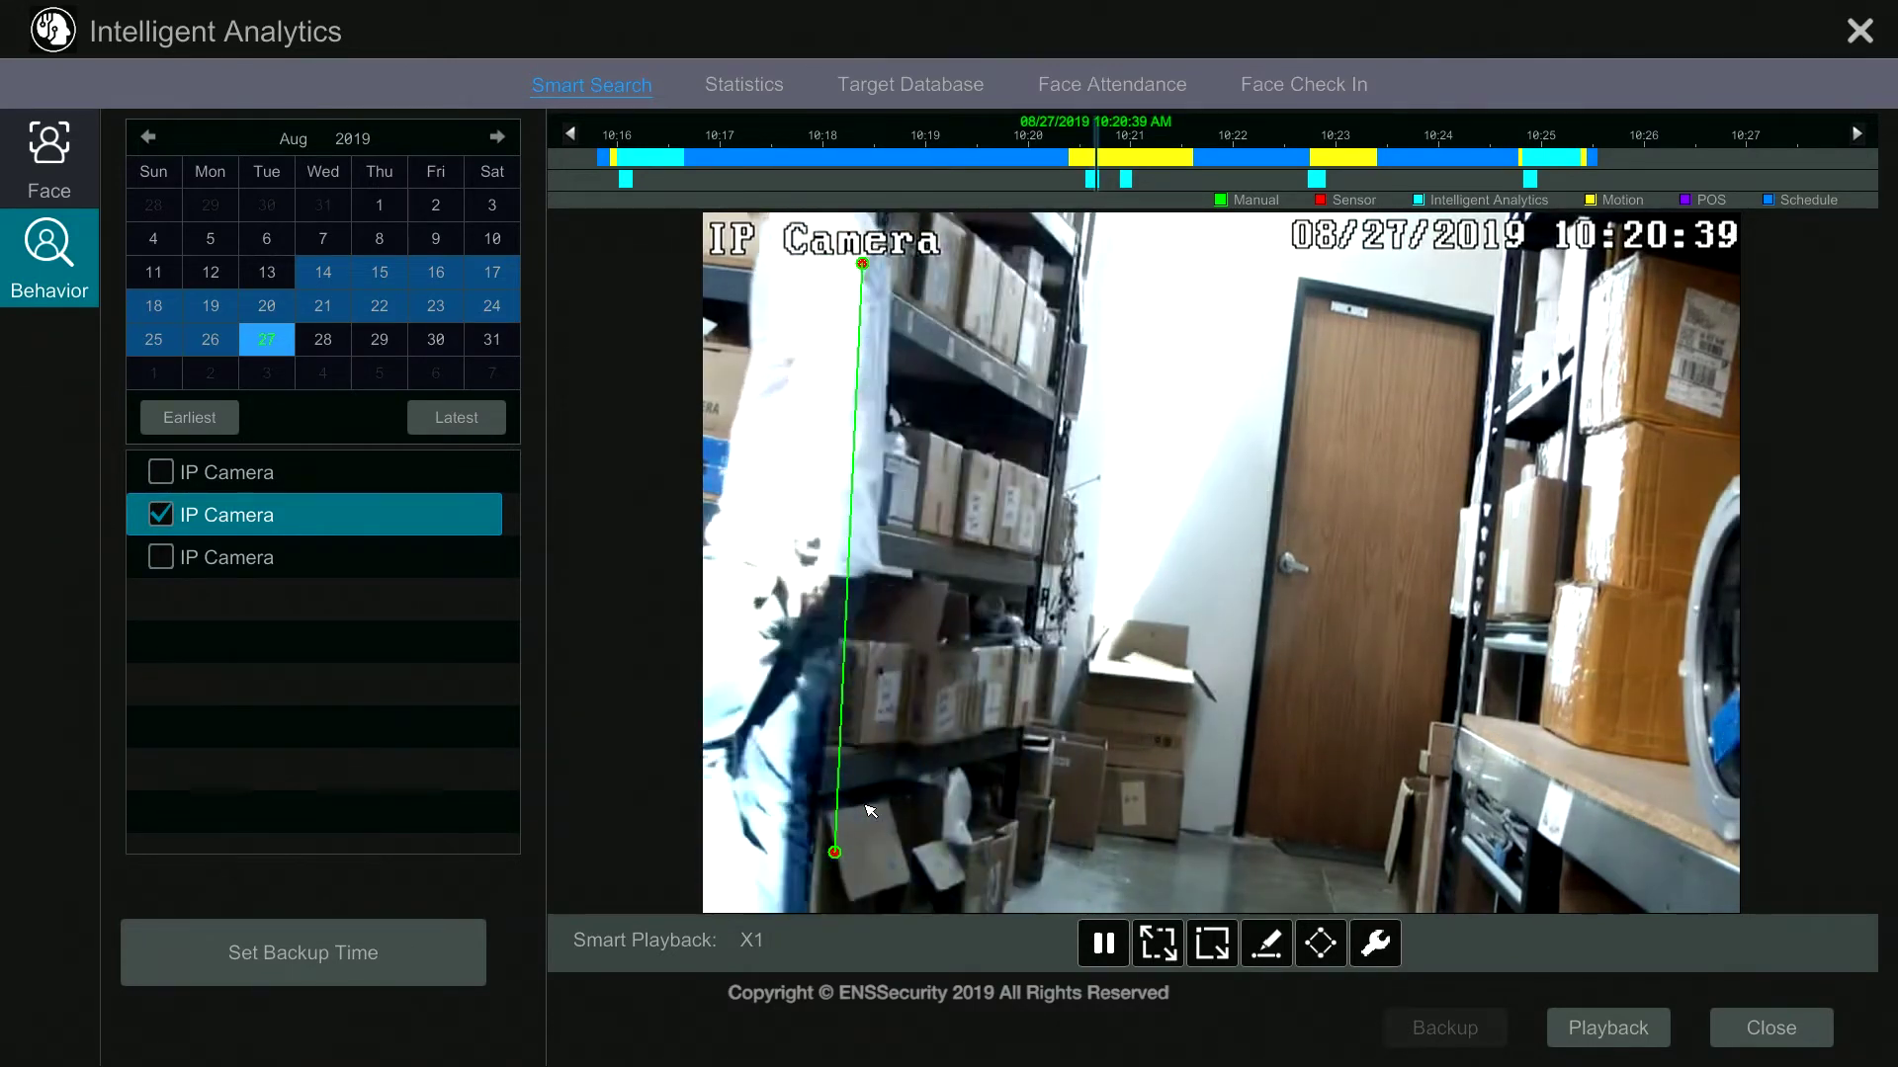
{"action": "left_click", "coordinate": [1159, 947]}
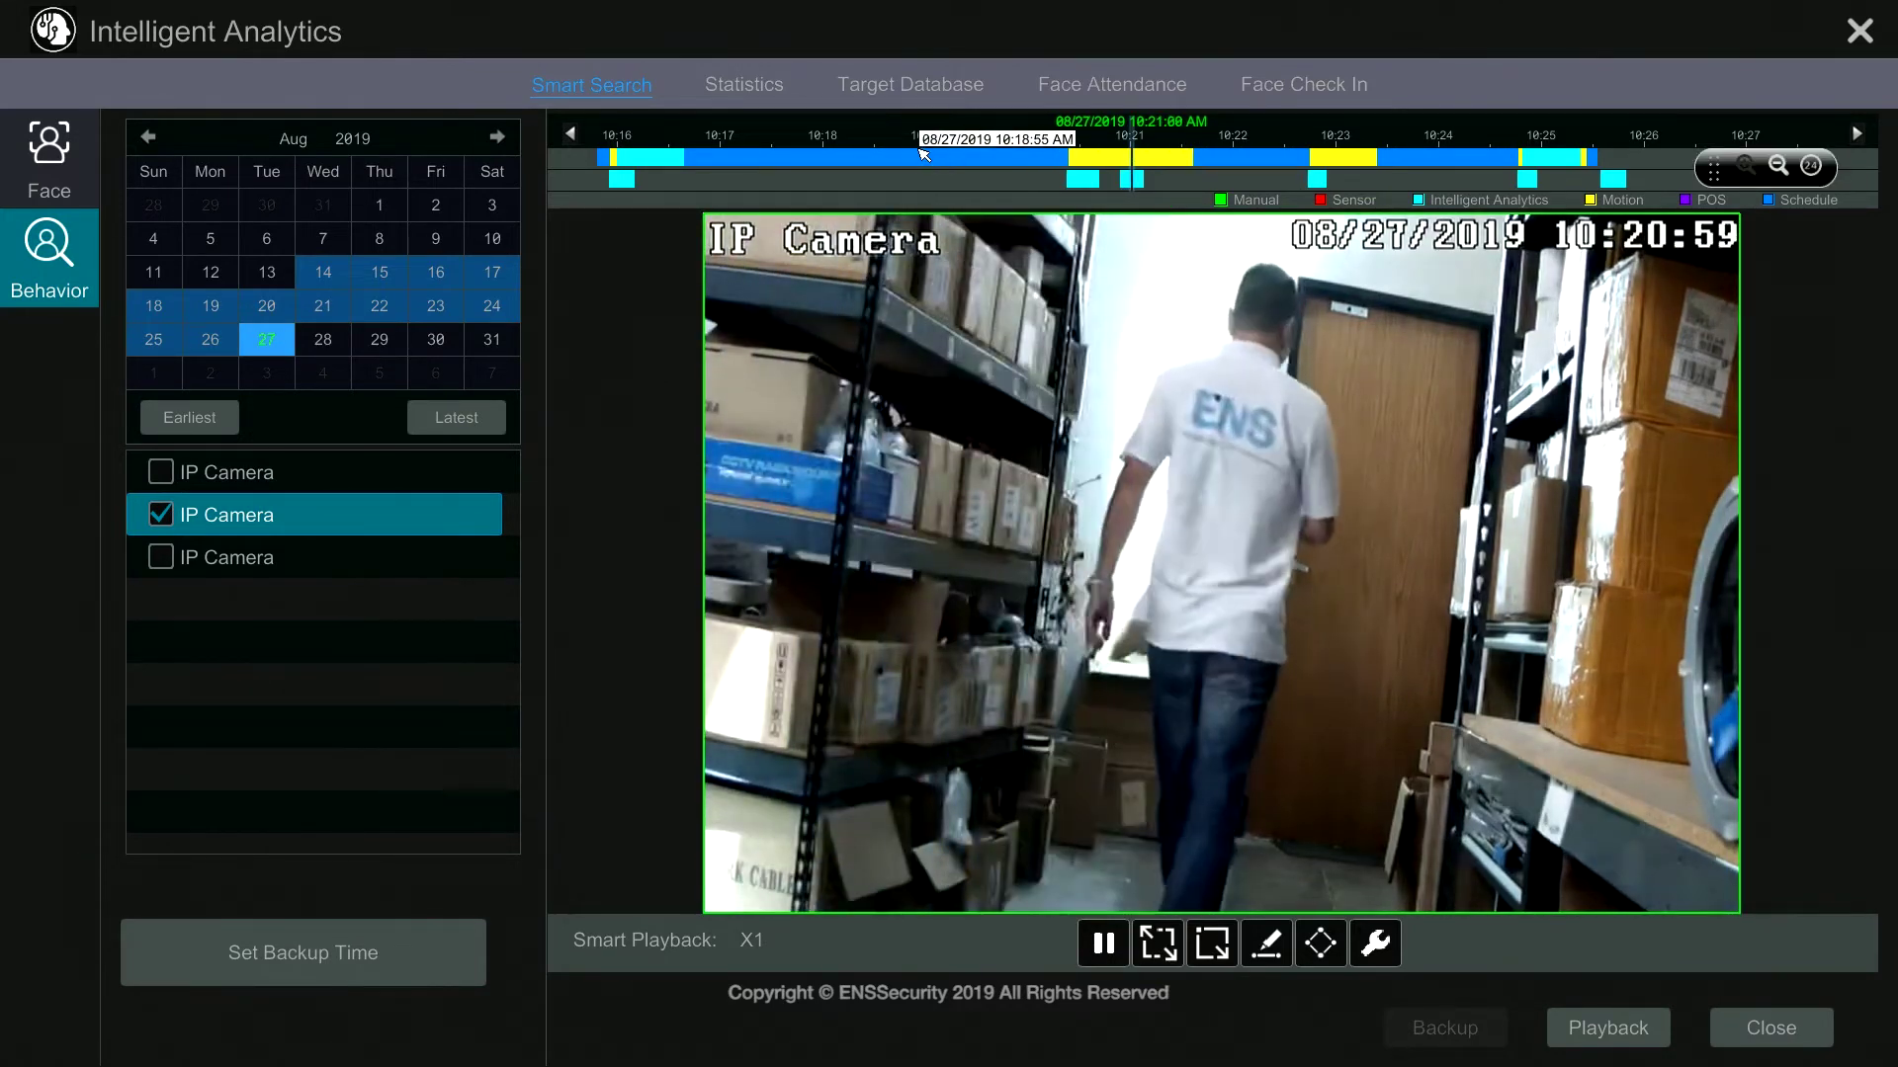
{"action": "left_click", "coordinate": [1778, 165]}
{"action": "left_click", "coordinate": [1778, 165]}
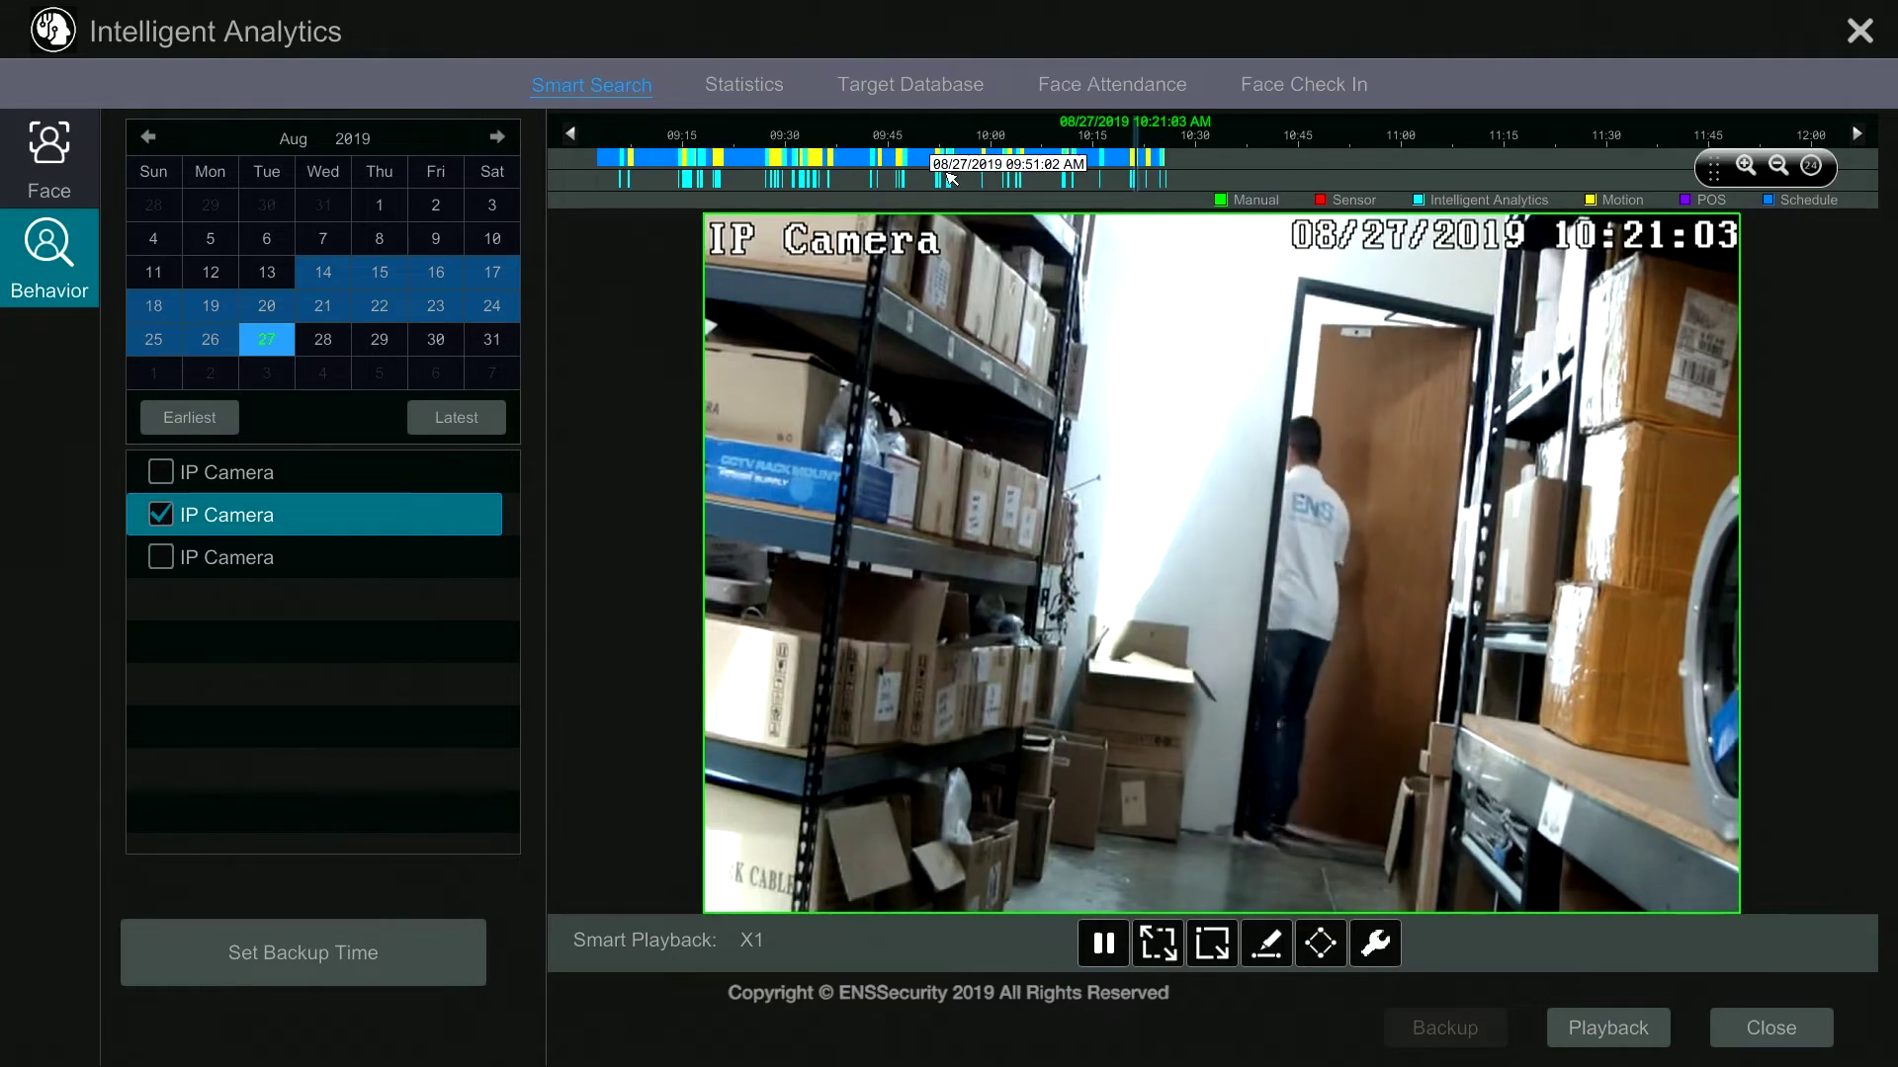
Draw a rectangular detection area around the wooden door and play the marked recordings near 09:33 and 09:53 AM.
{"action": "left_click", "coordinate": [1218, 946]}
{"action": "left_click_drag", "start_coordinate": [1219, 379], "coordinate": [1475, 830]}
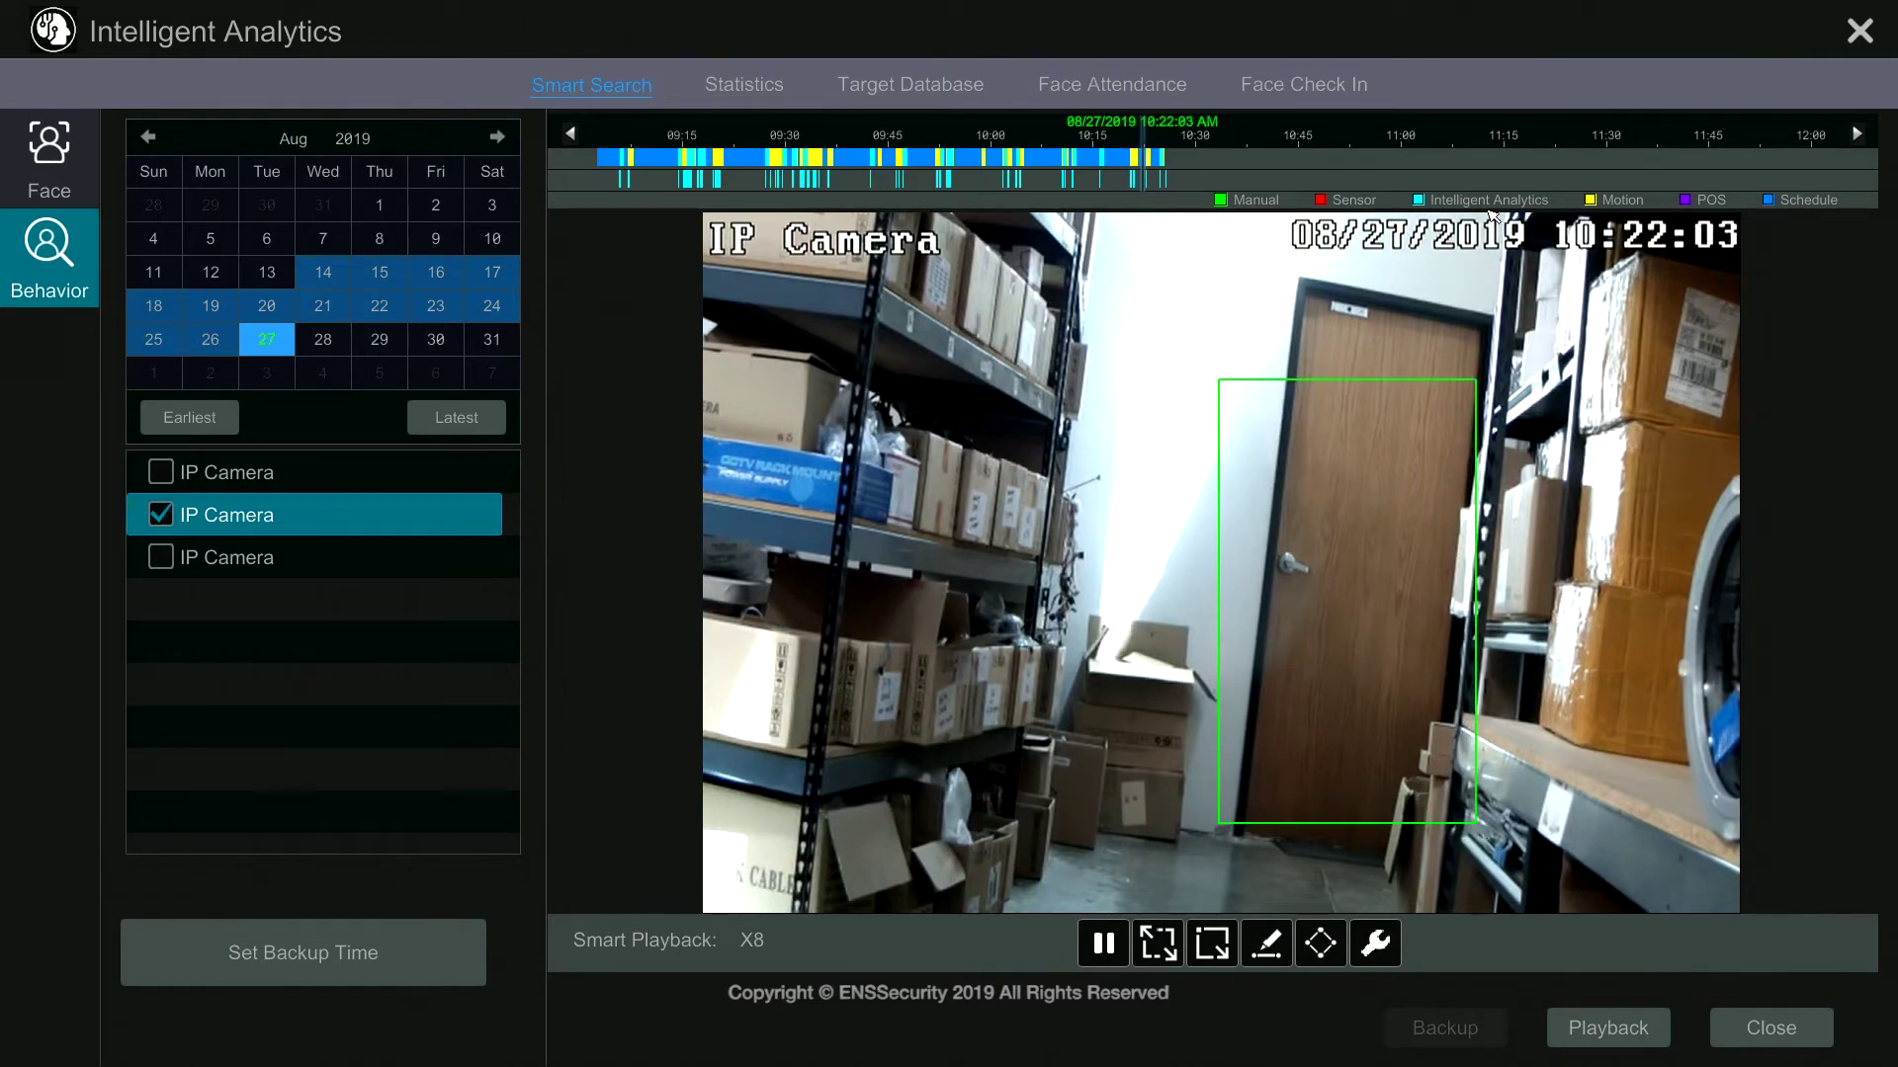
{"action": "left_click", "coordinate": [819, 182]}
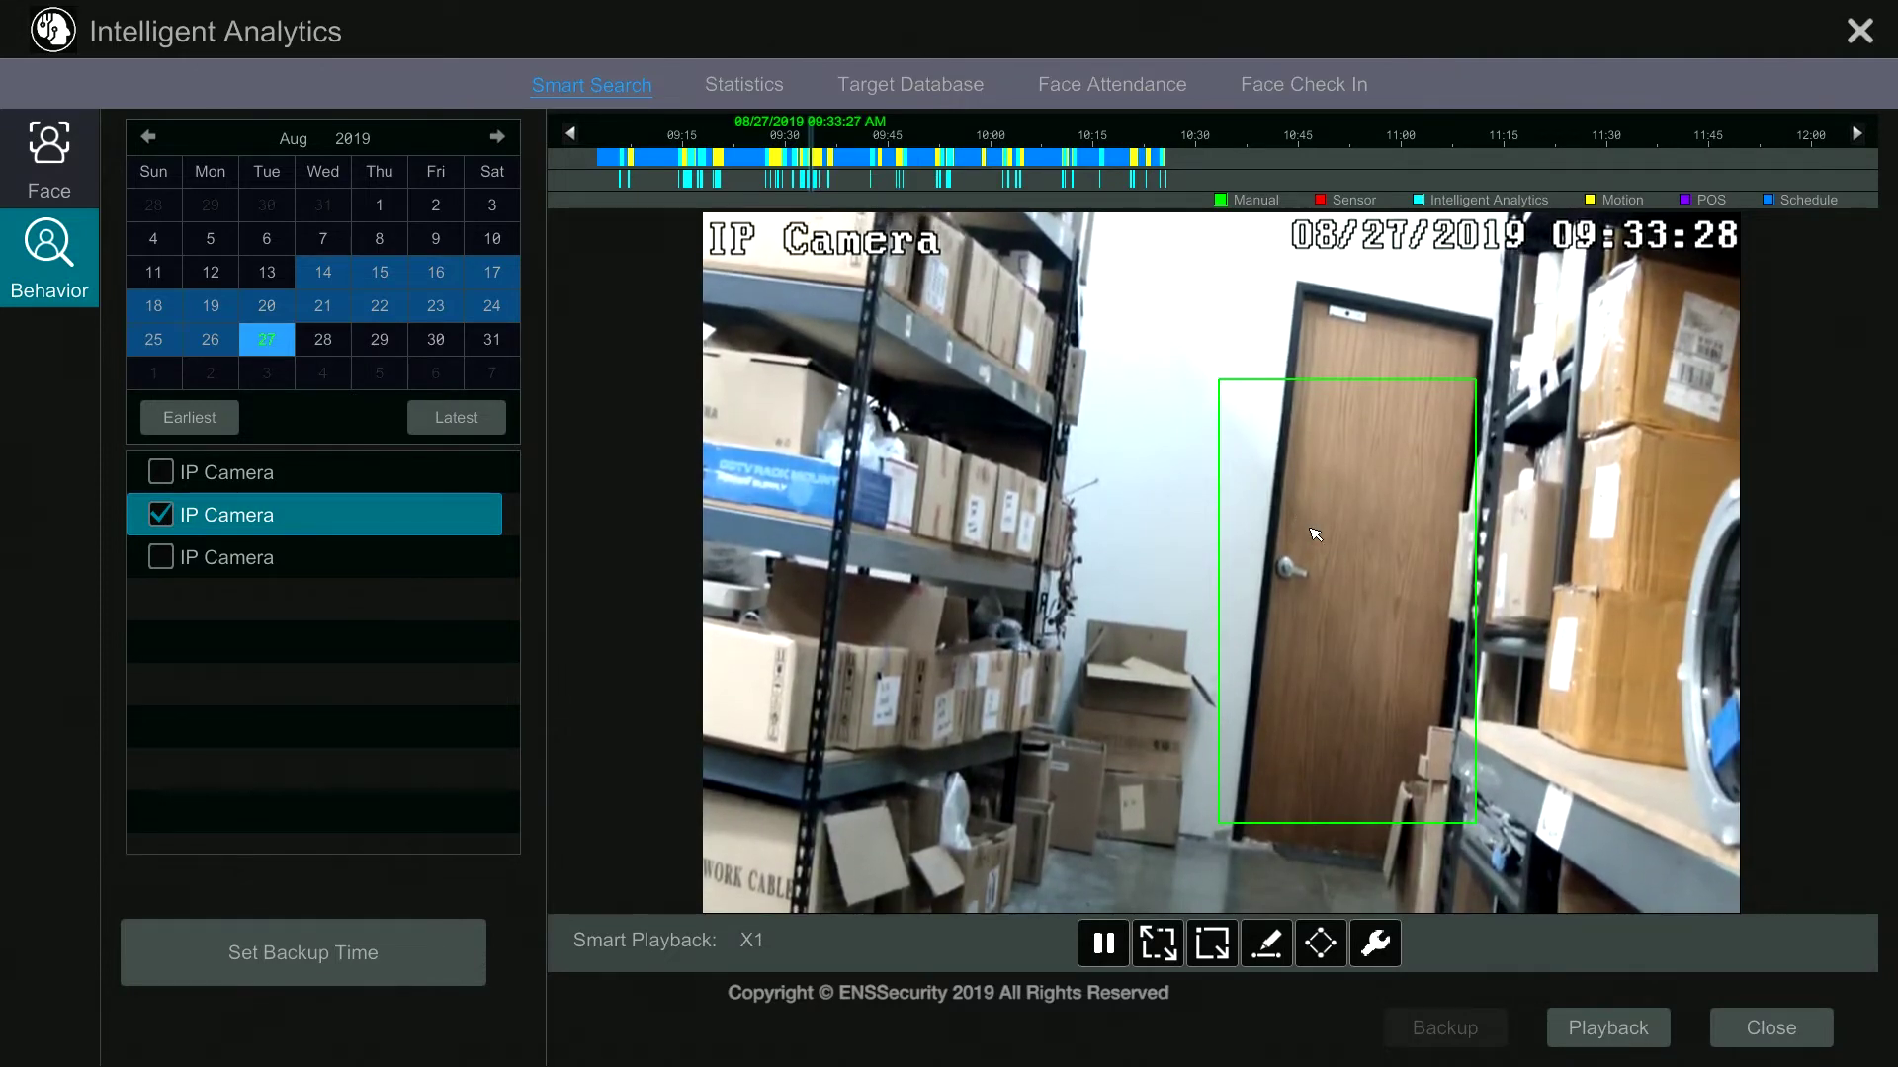
{"action": "left_click", "coordinate": [952, 182]}
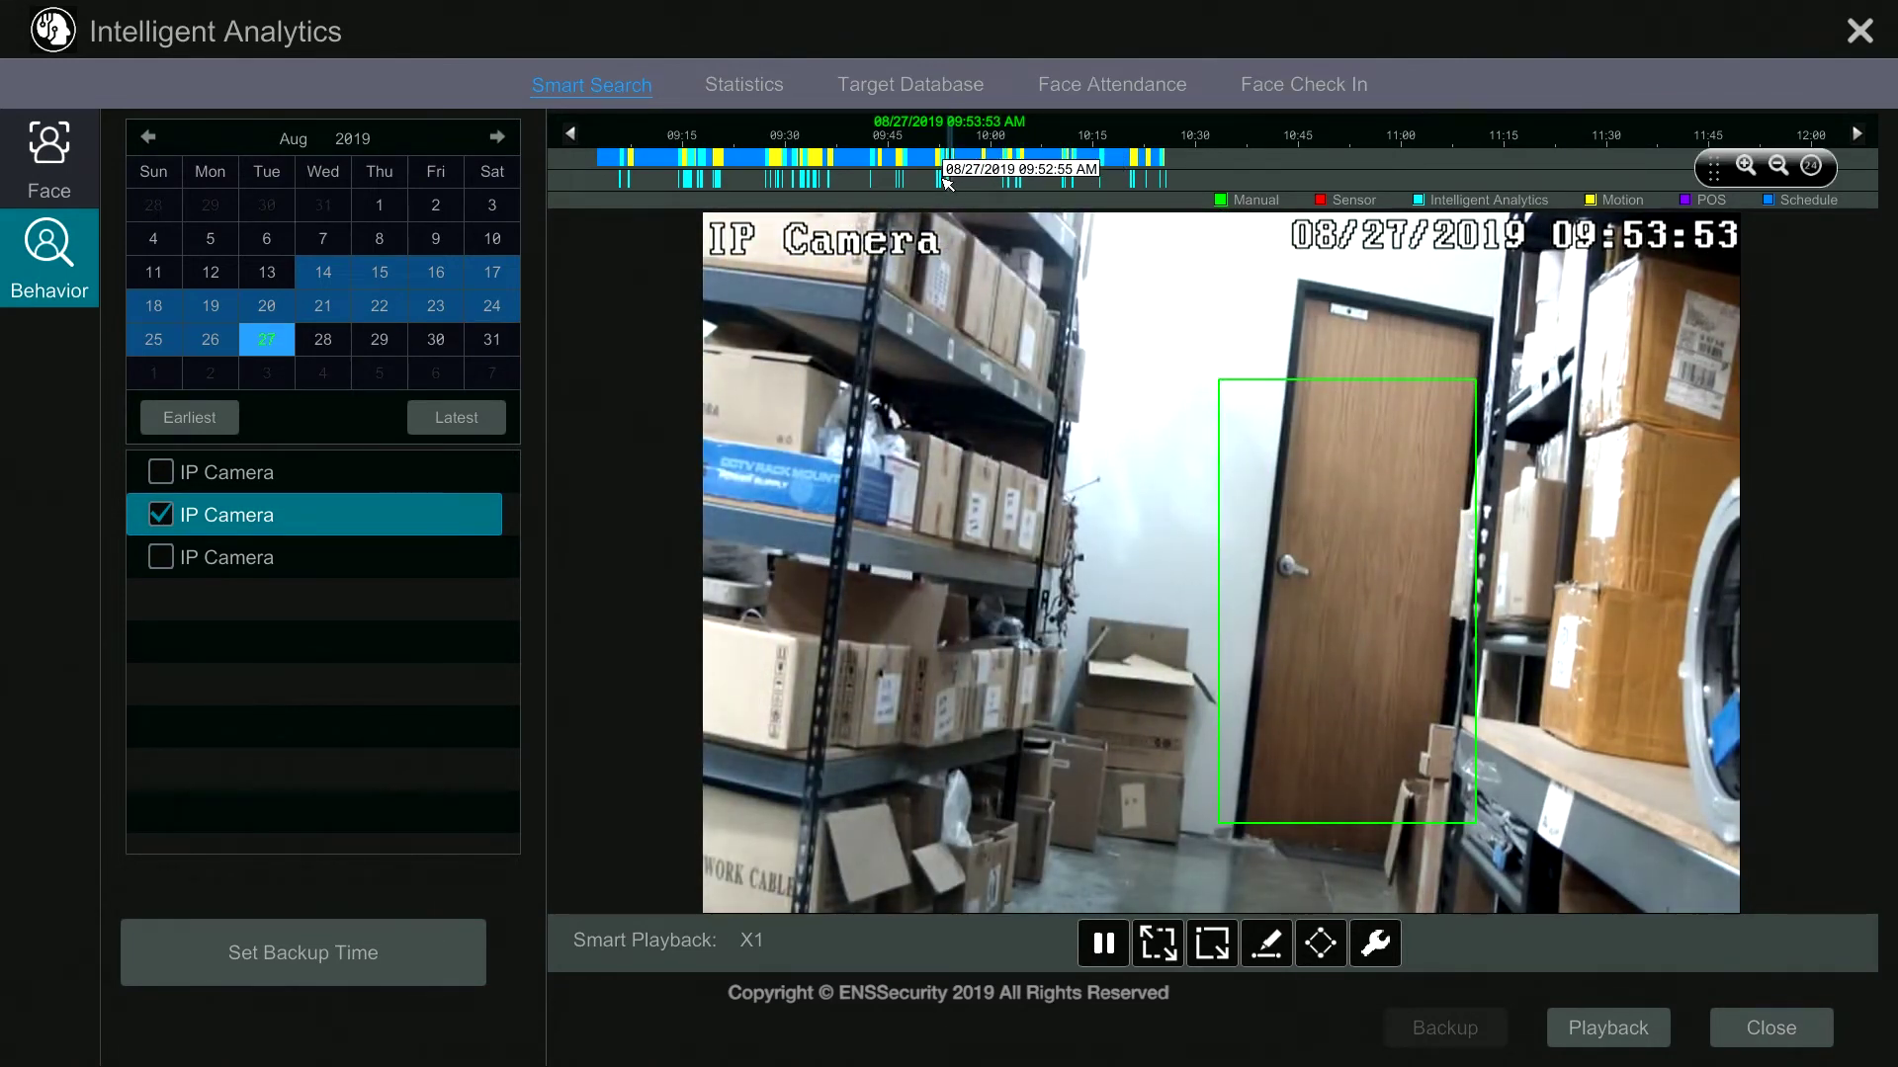
Draw a four-point detection area over the shelf boxes and play the marked recording near 09:59 AM on a timeline with five-minute divisions.
{"action": "left_click", "coordinate": [1324, 947]}
{"action": "left_click", "coordinate": [822, 314]}
{"action": "left_click", "coordinate": [1003, 329]}
{"action": "left_click", "coordinate": [994, 572]}
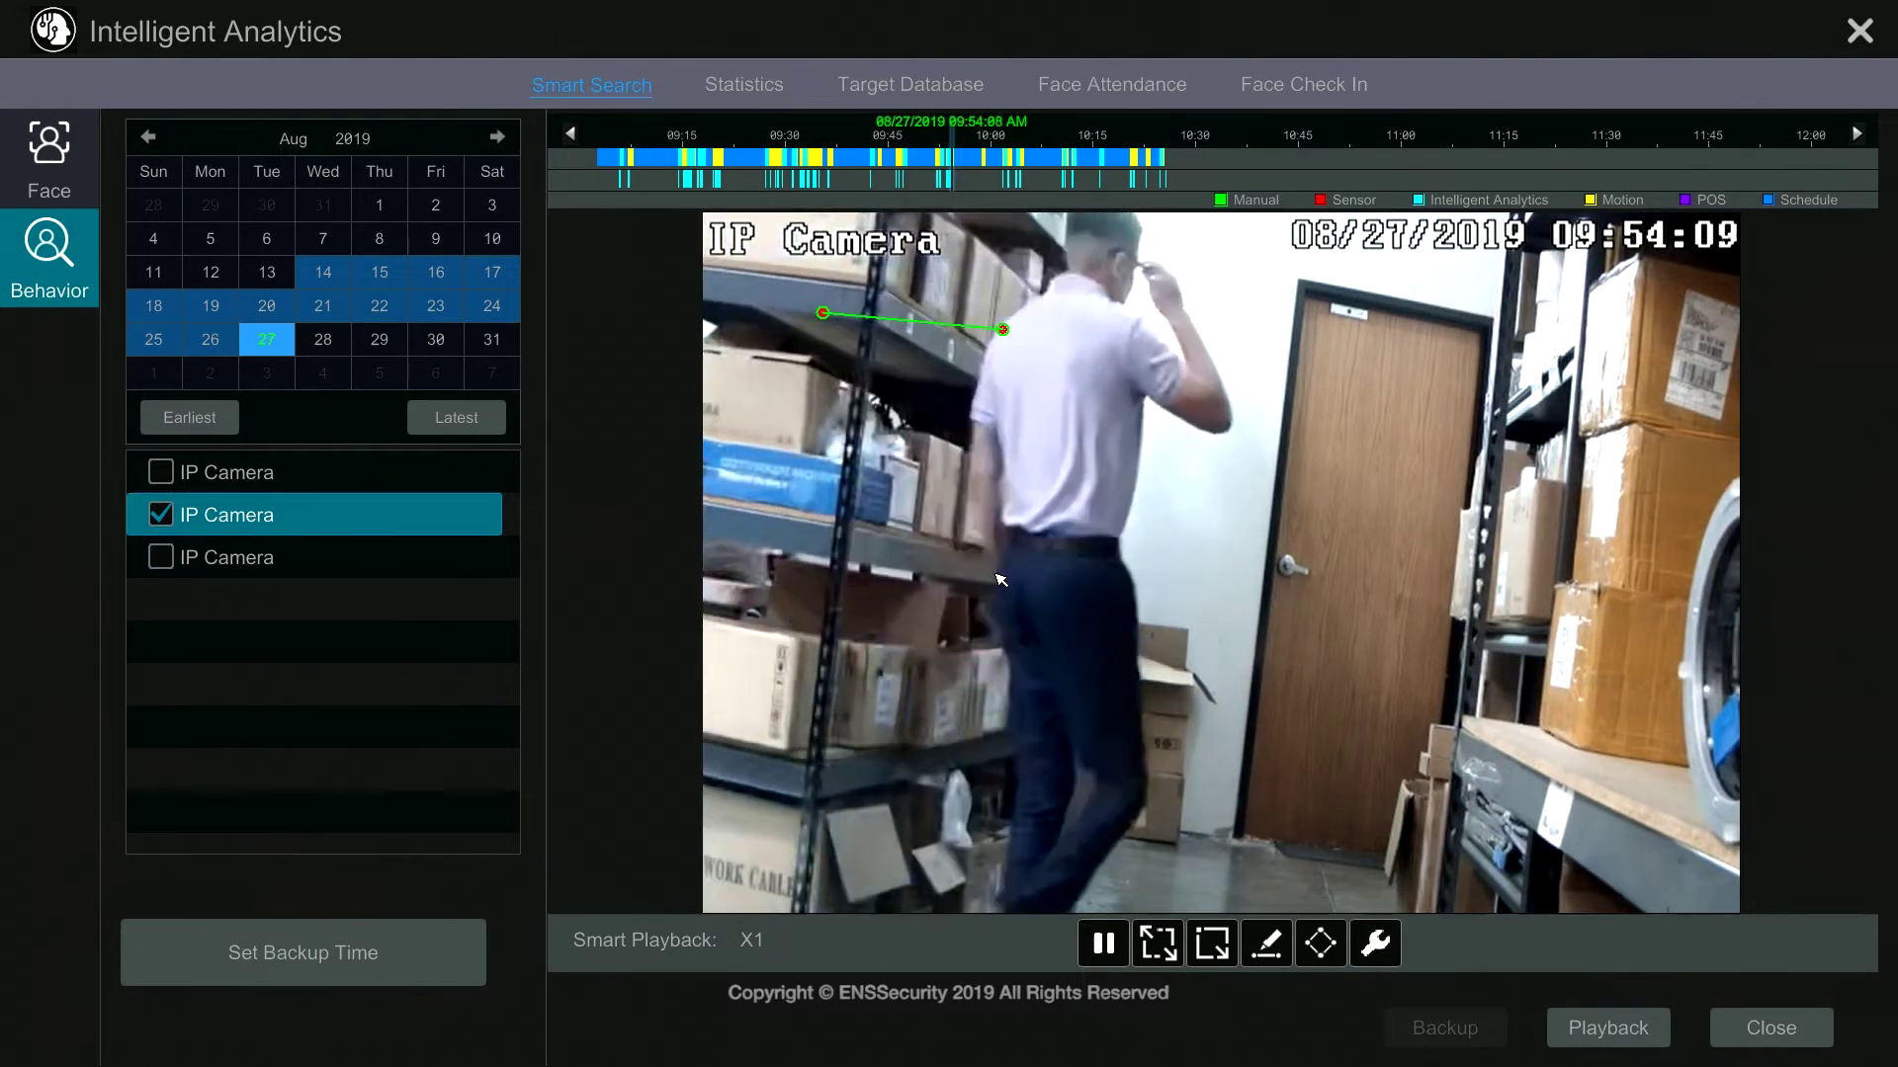
{"action": "left_click", "coordinate": [809, 607]}
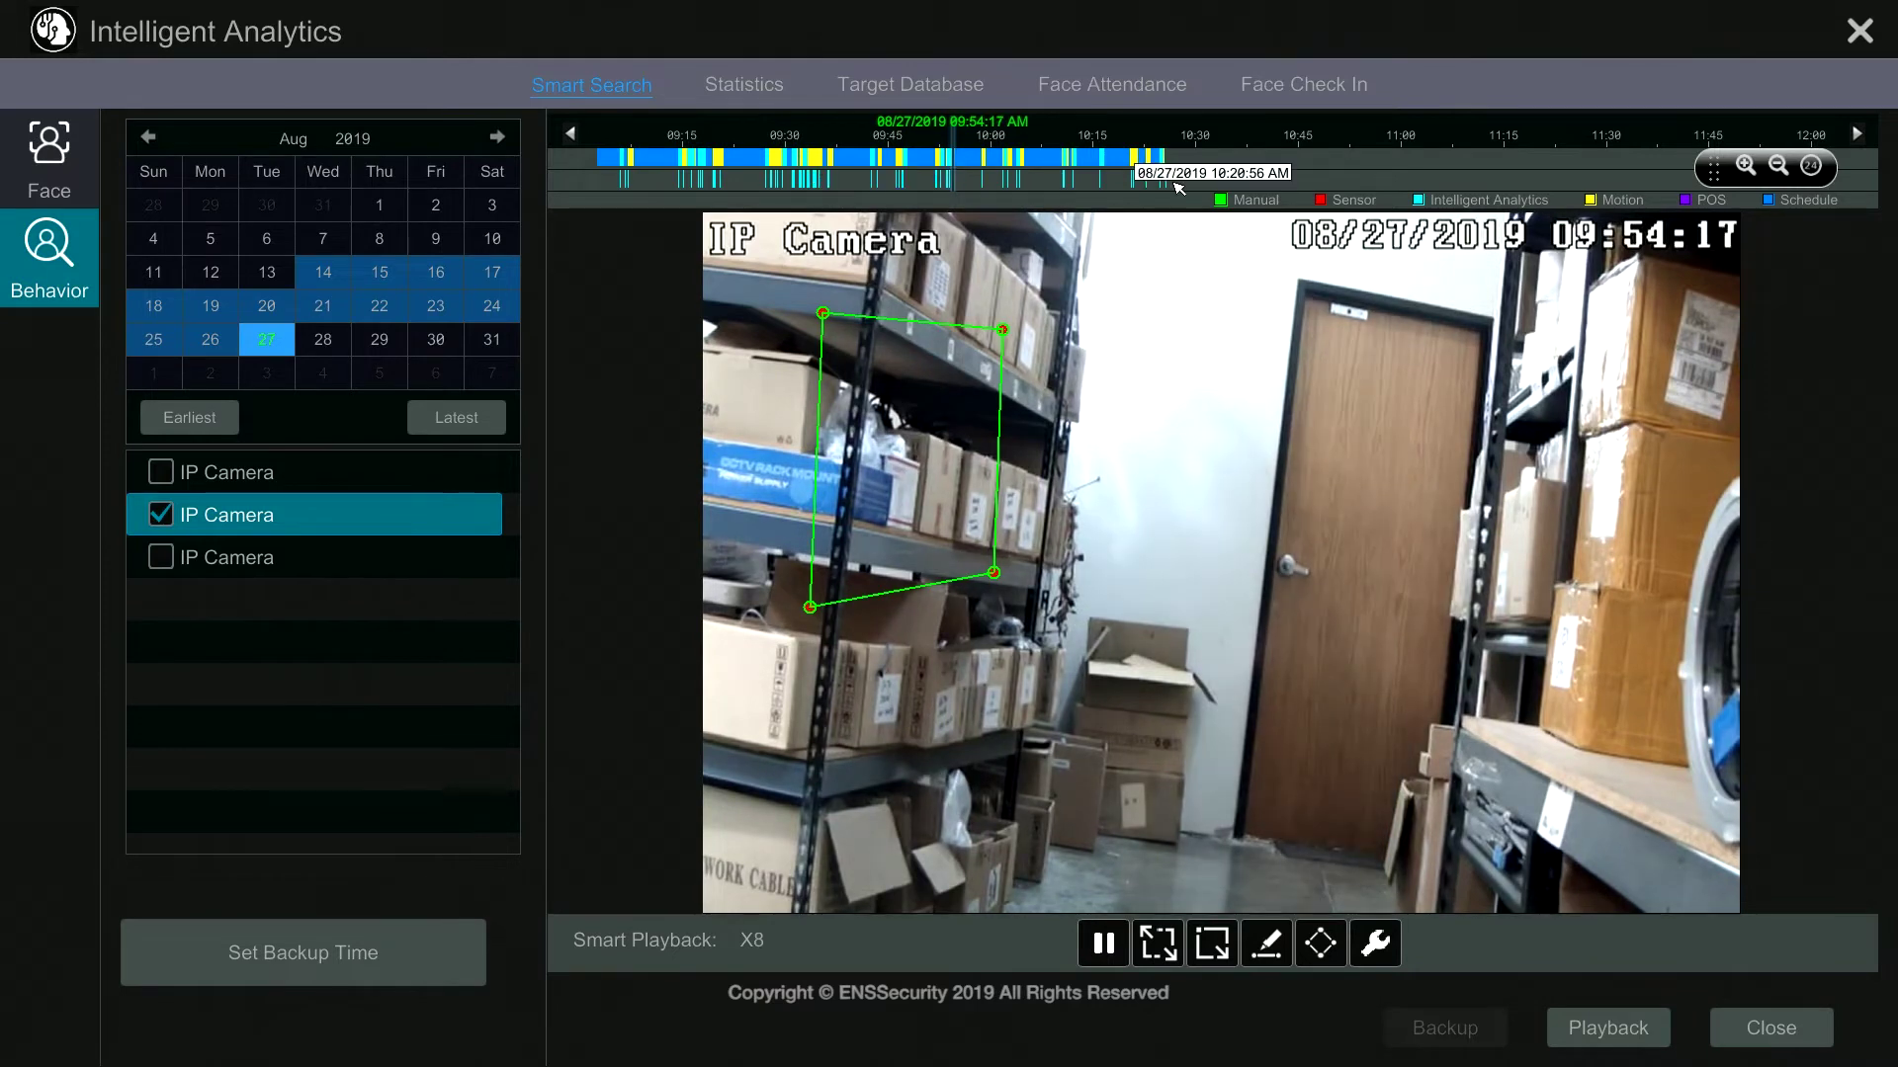
{"action": "left_click", "coordinate": [1746, 164]}
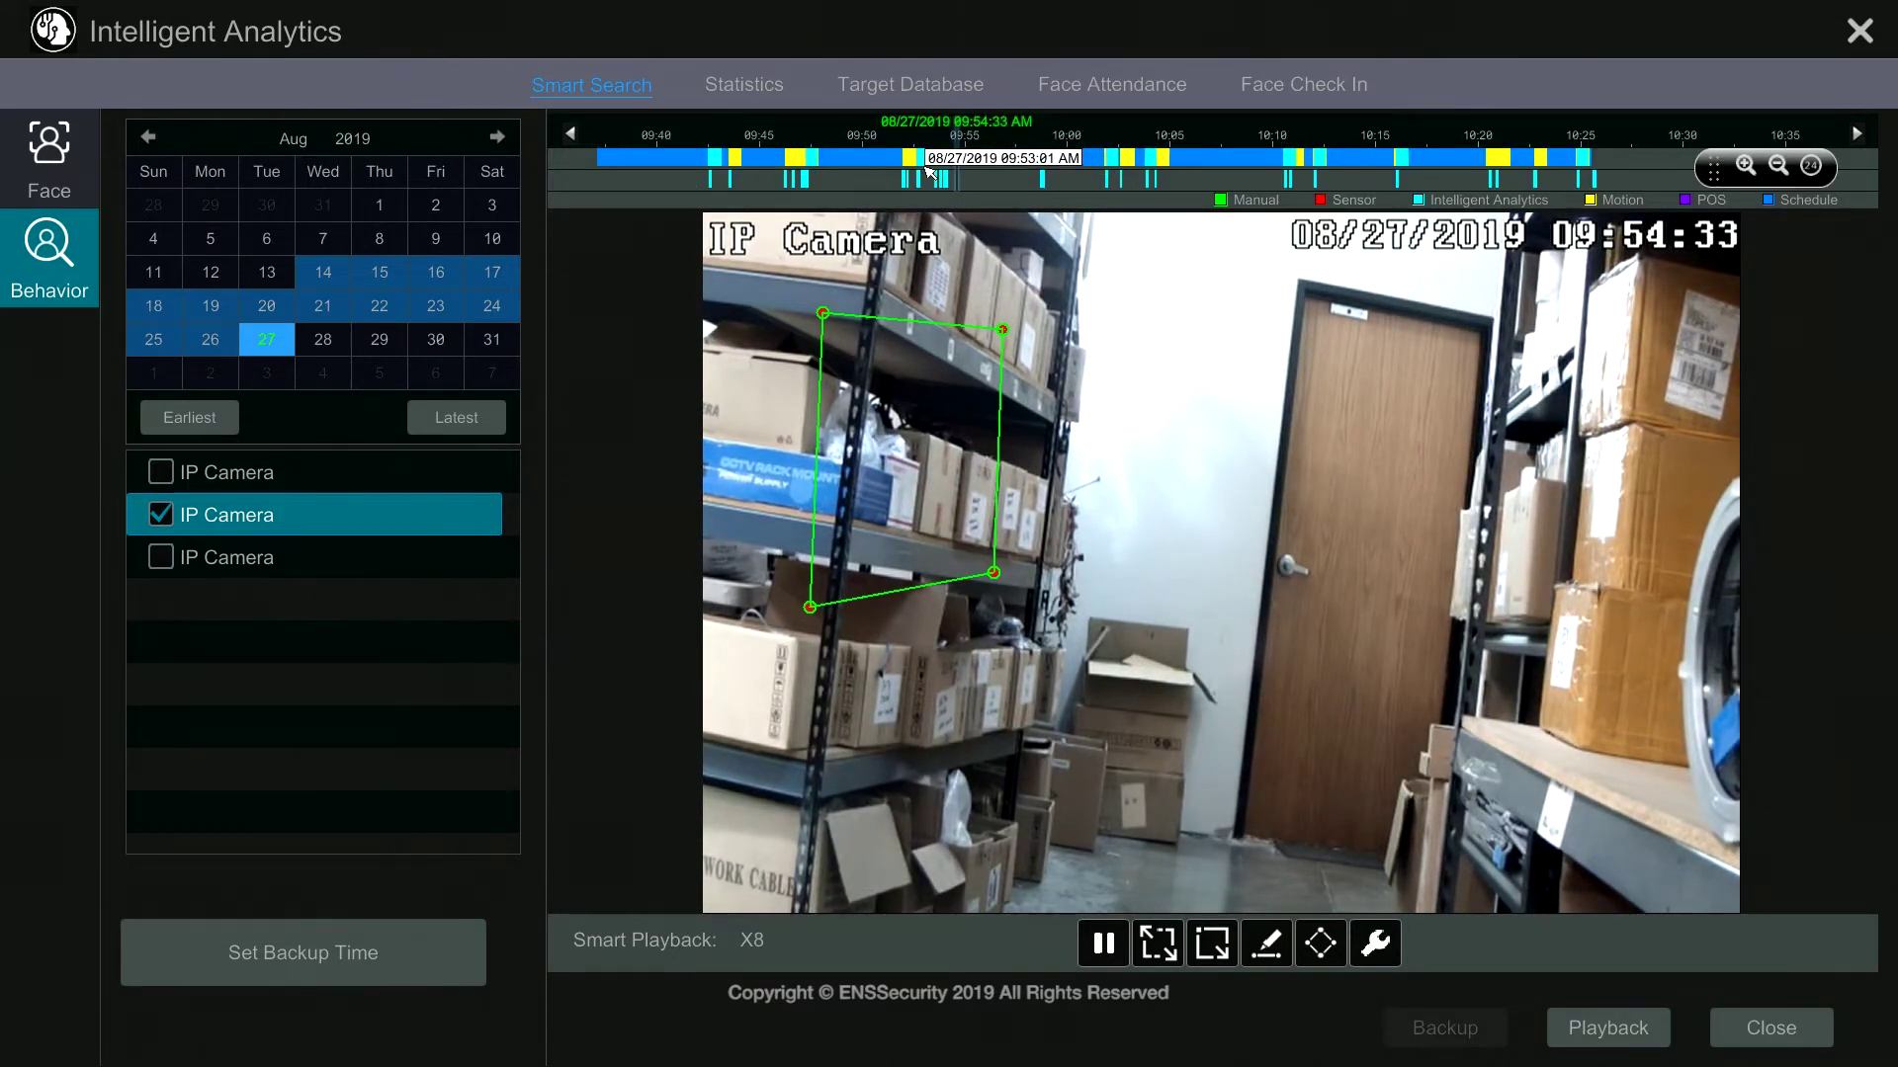
{"action": "left_click", "coordinate": [1044, 176]}
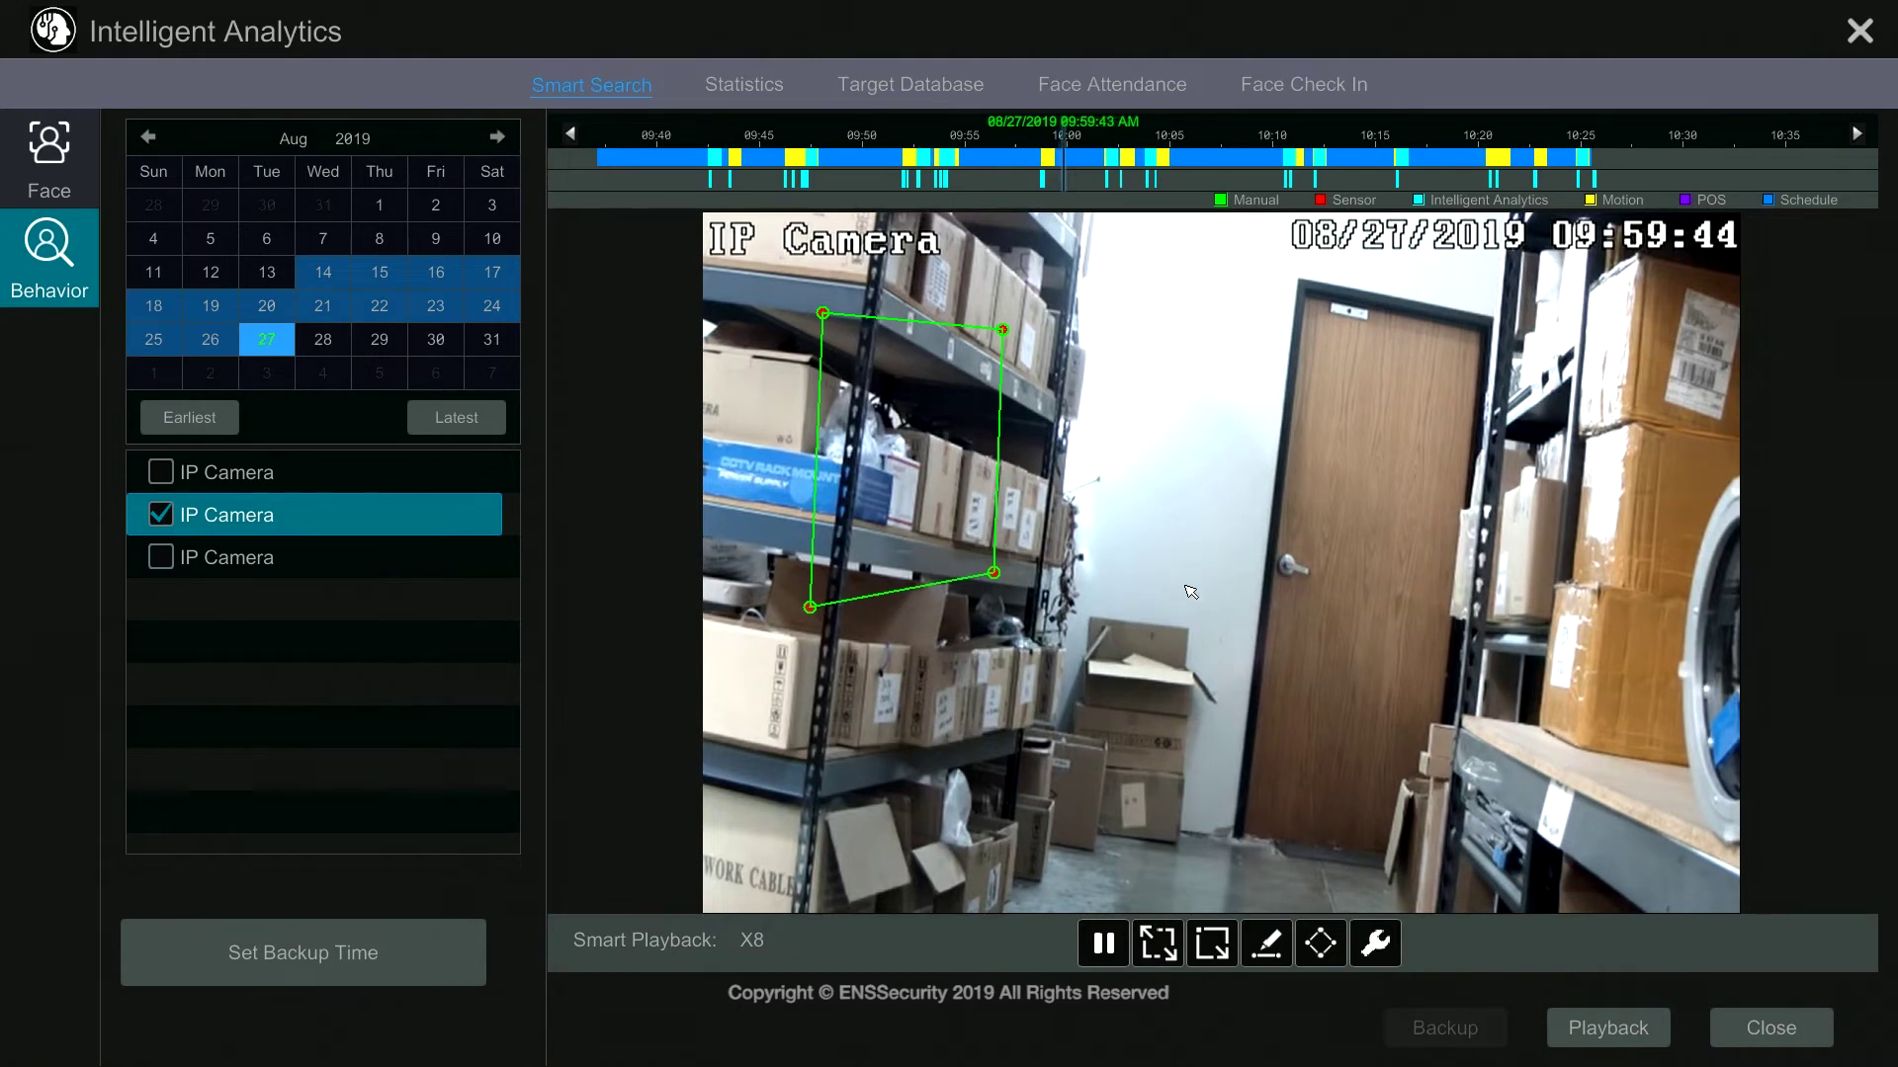
View the face statistics charts for Stranger and General for August 27, 2019.
{"action": "left_click", "coordinate": [765, 89]}
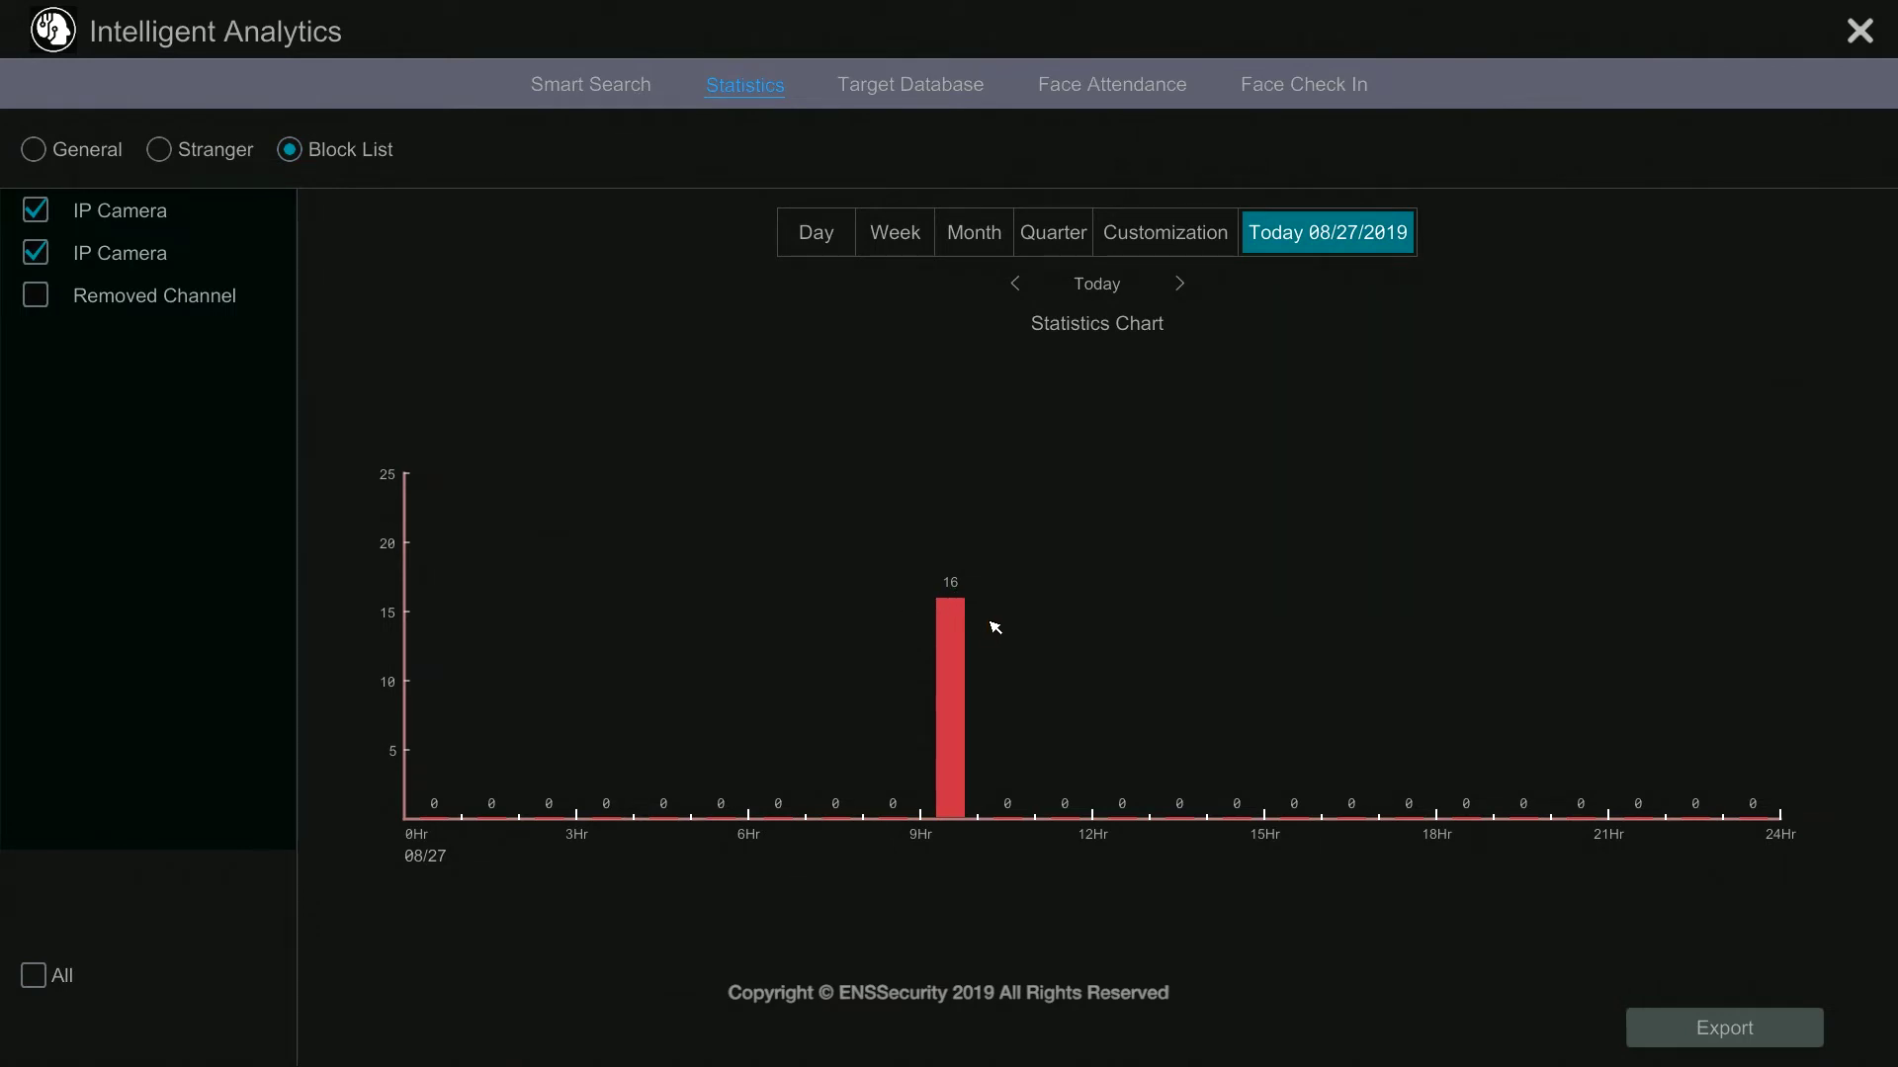
{"action": "left_click", "coordinate": [187, 156]}
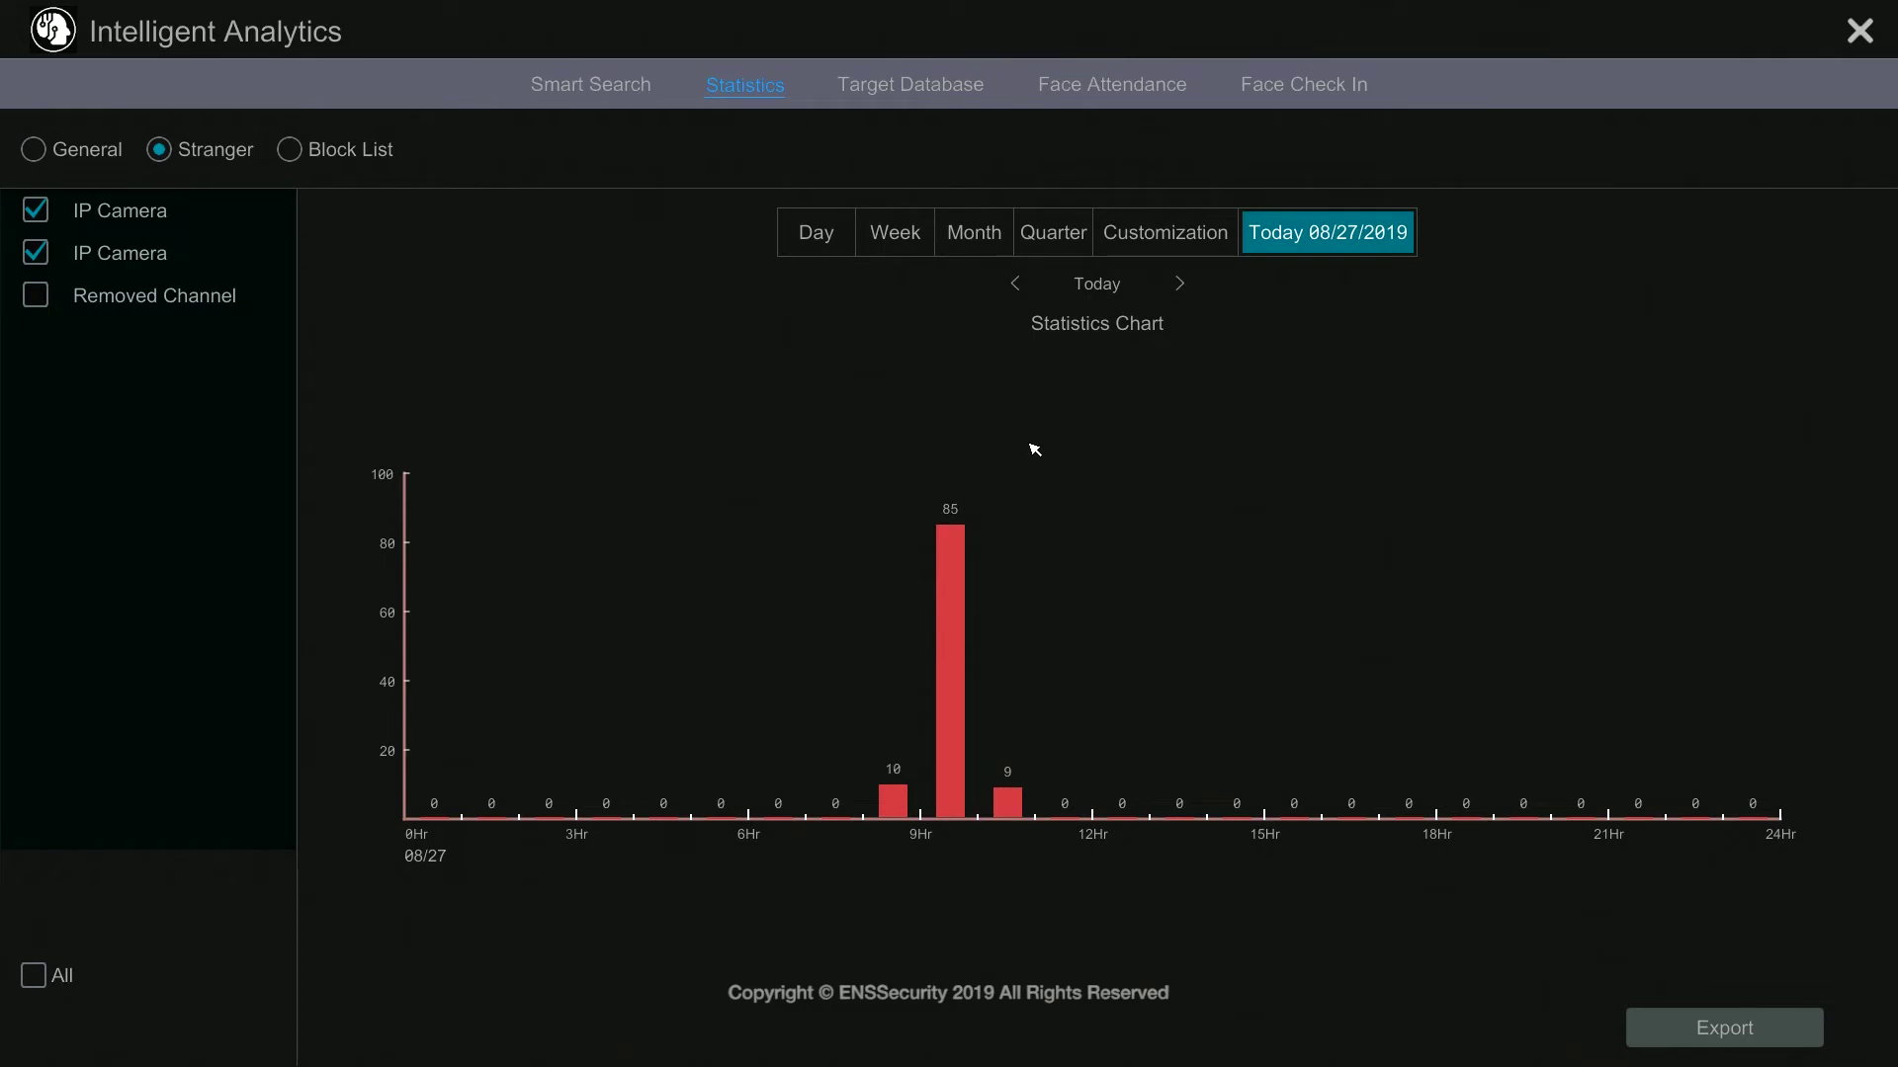
{"action": "left_click", "coordinate": [77, 161]}
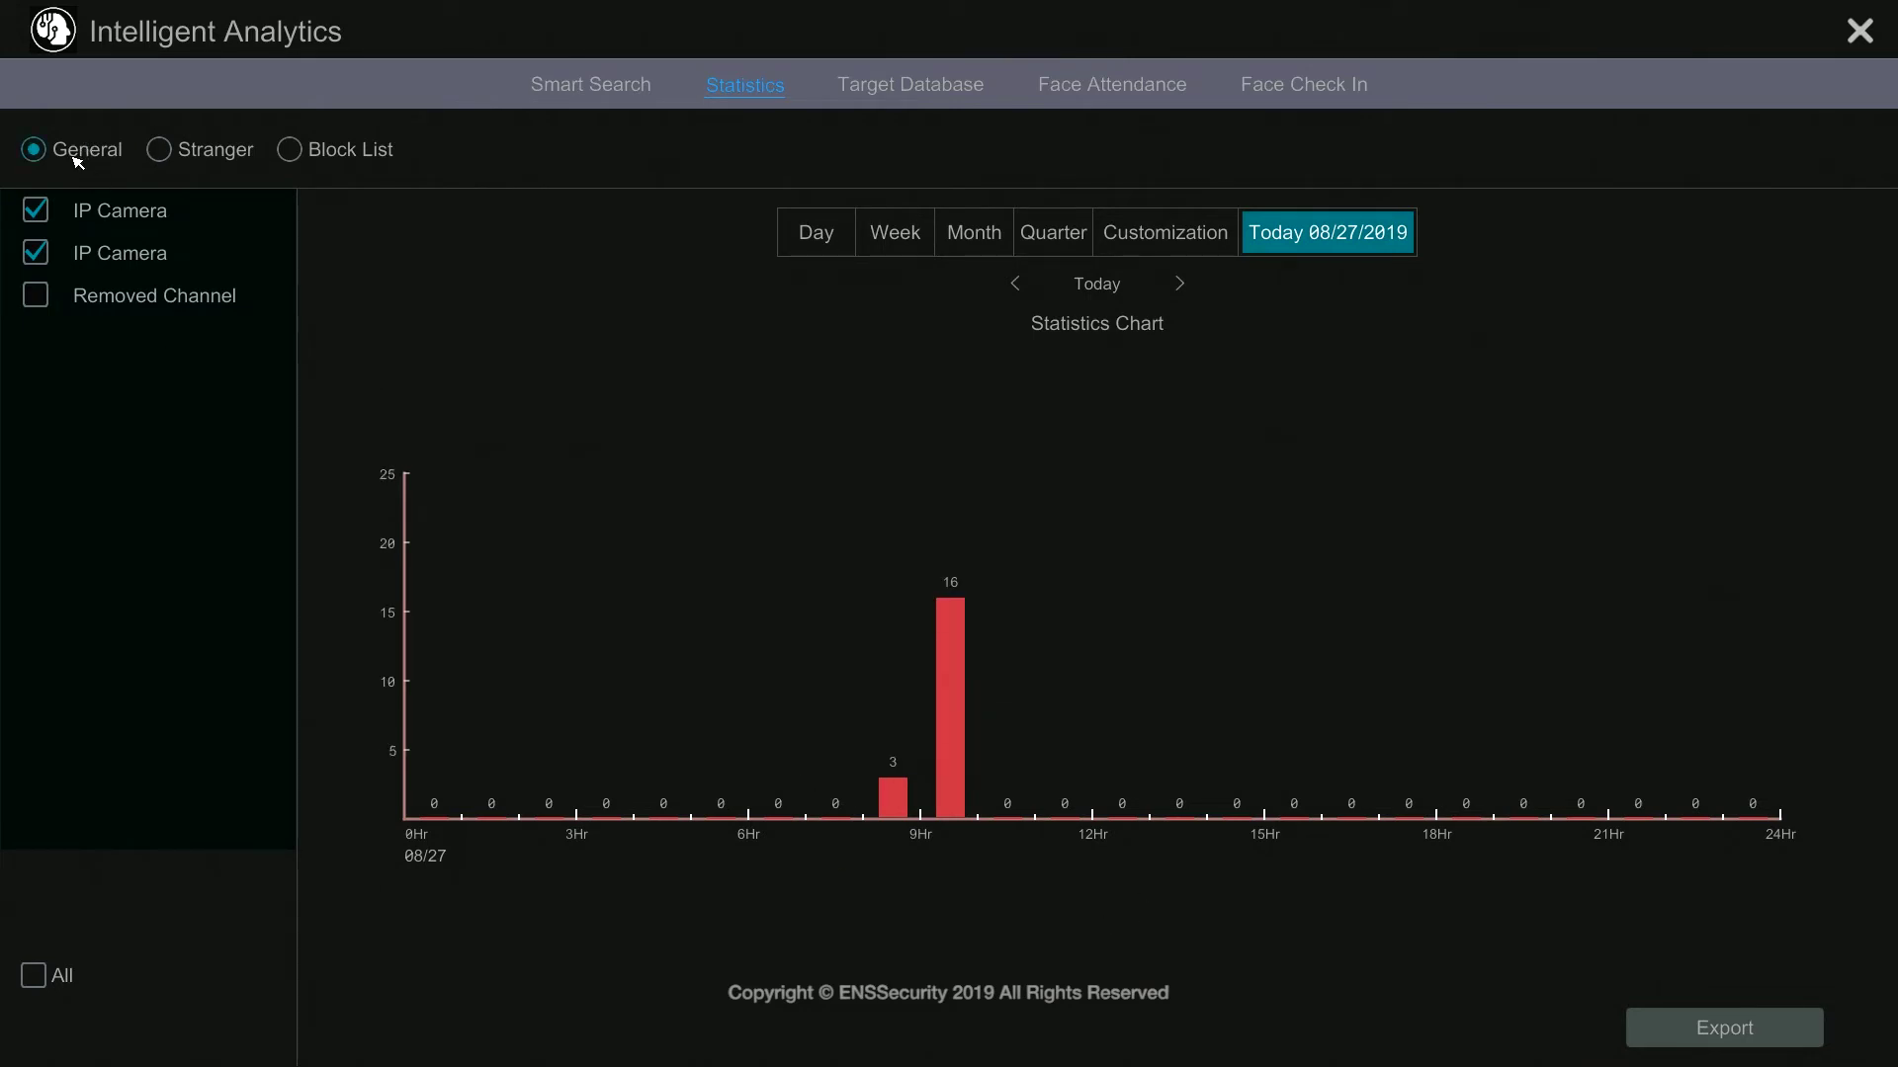
View the August 2019 monthly face statistics for General, Stranger and Block List.
{"action": "left_click", "coordinate": [969, 237]}
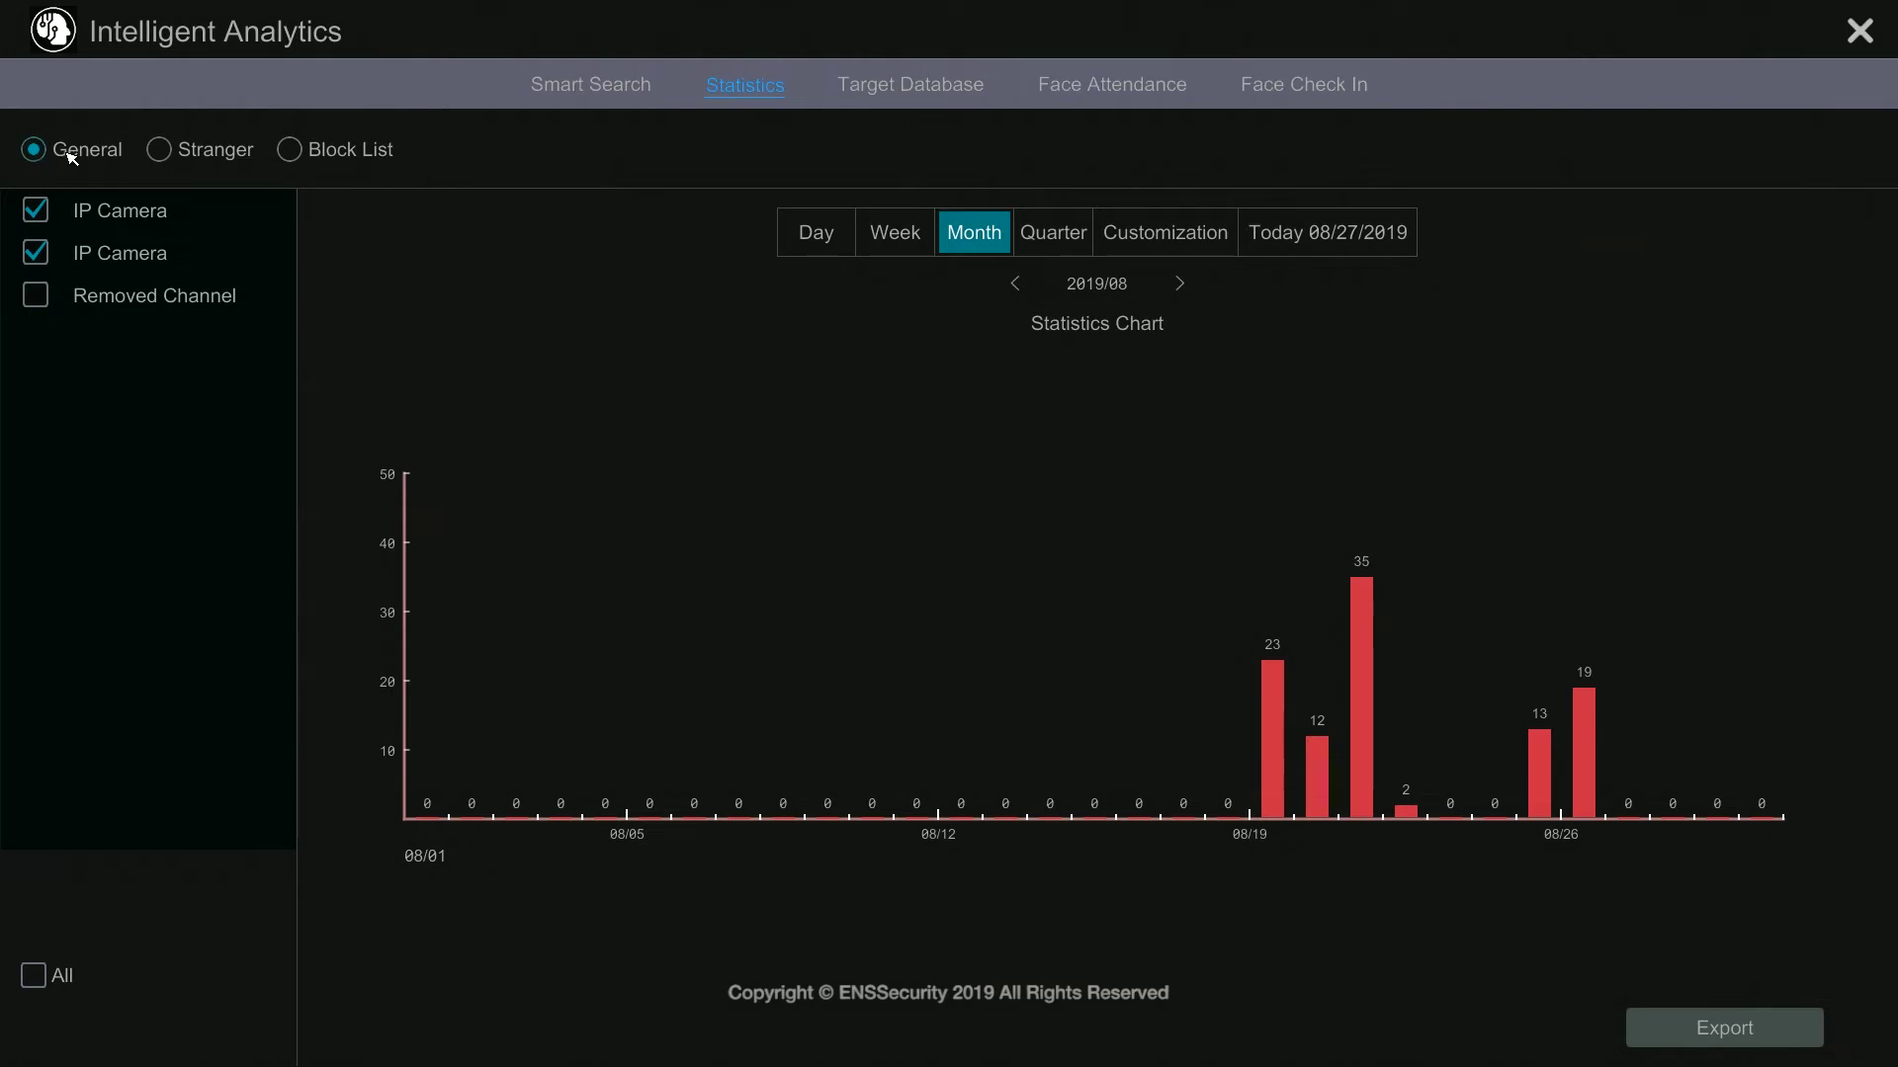
{"action": "left_click", "coordinate": [210, 158]}
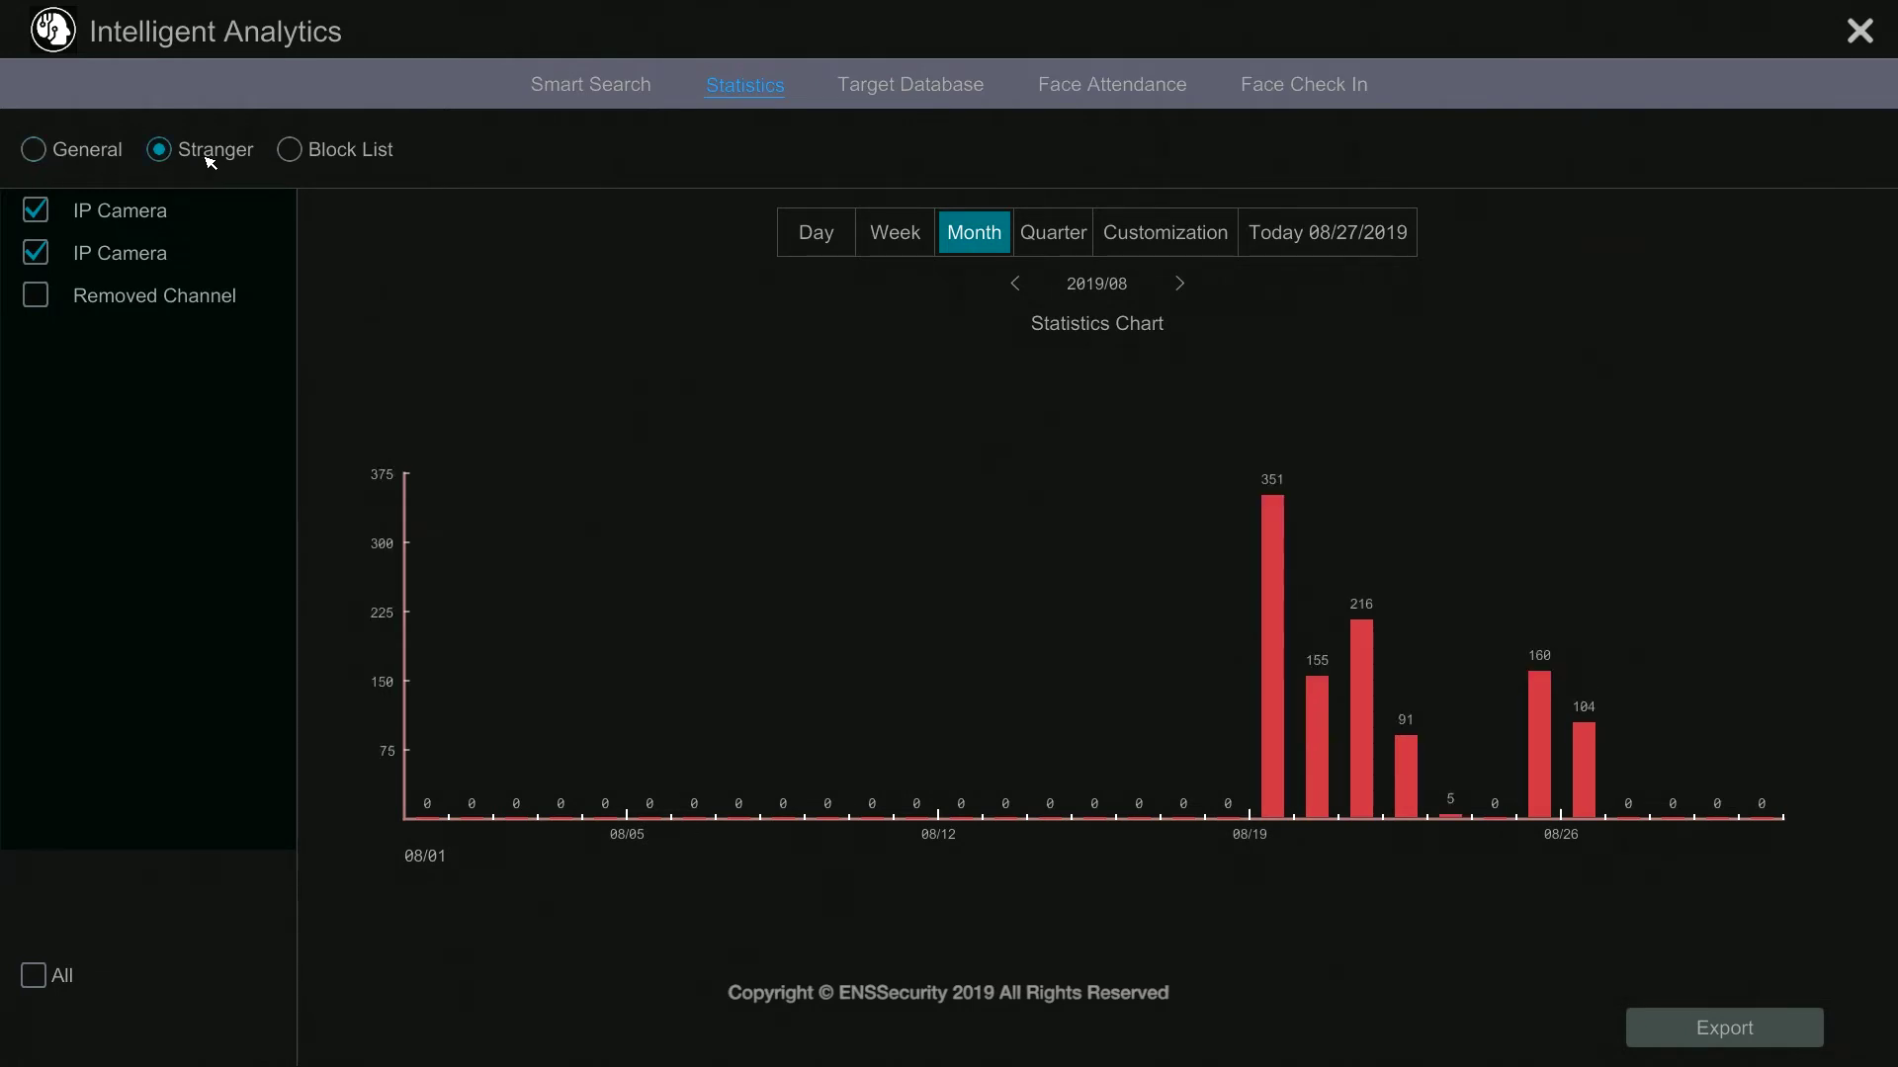
{"action": "left_click", "coordinate": [379, 156]}
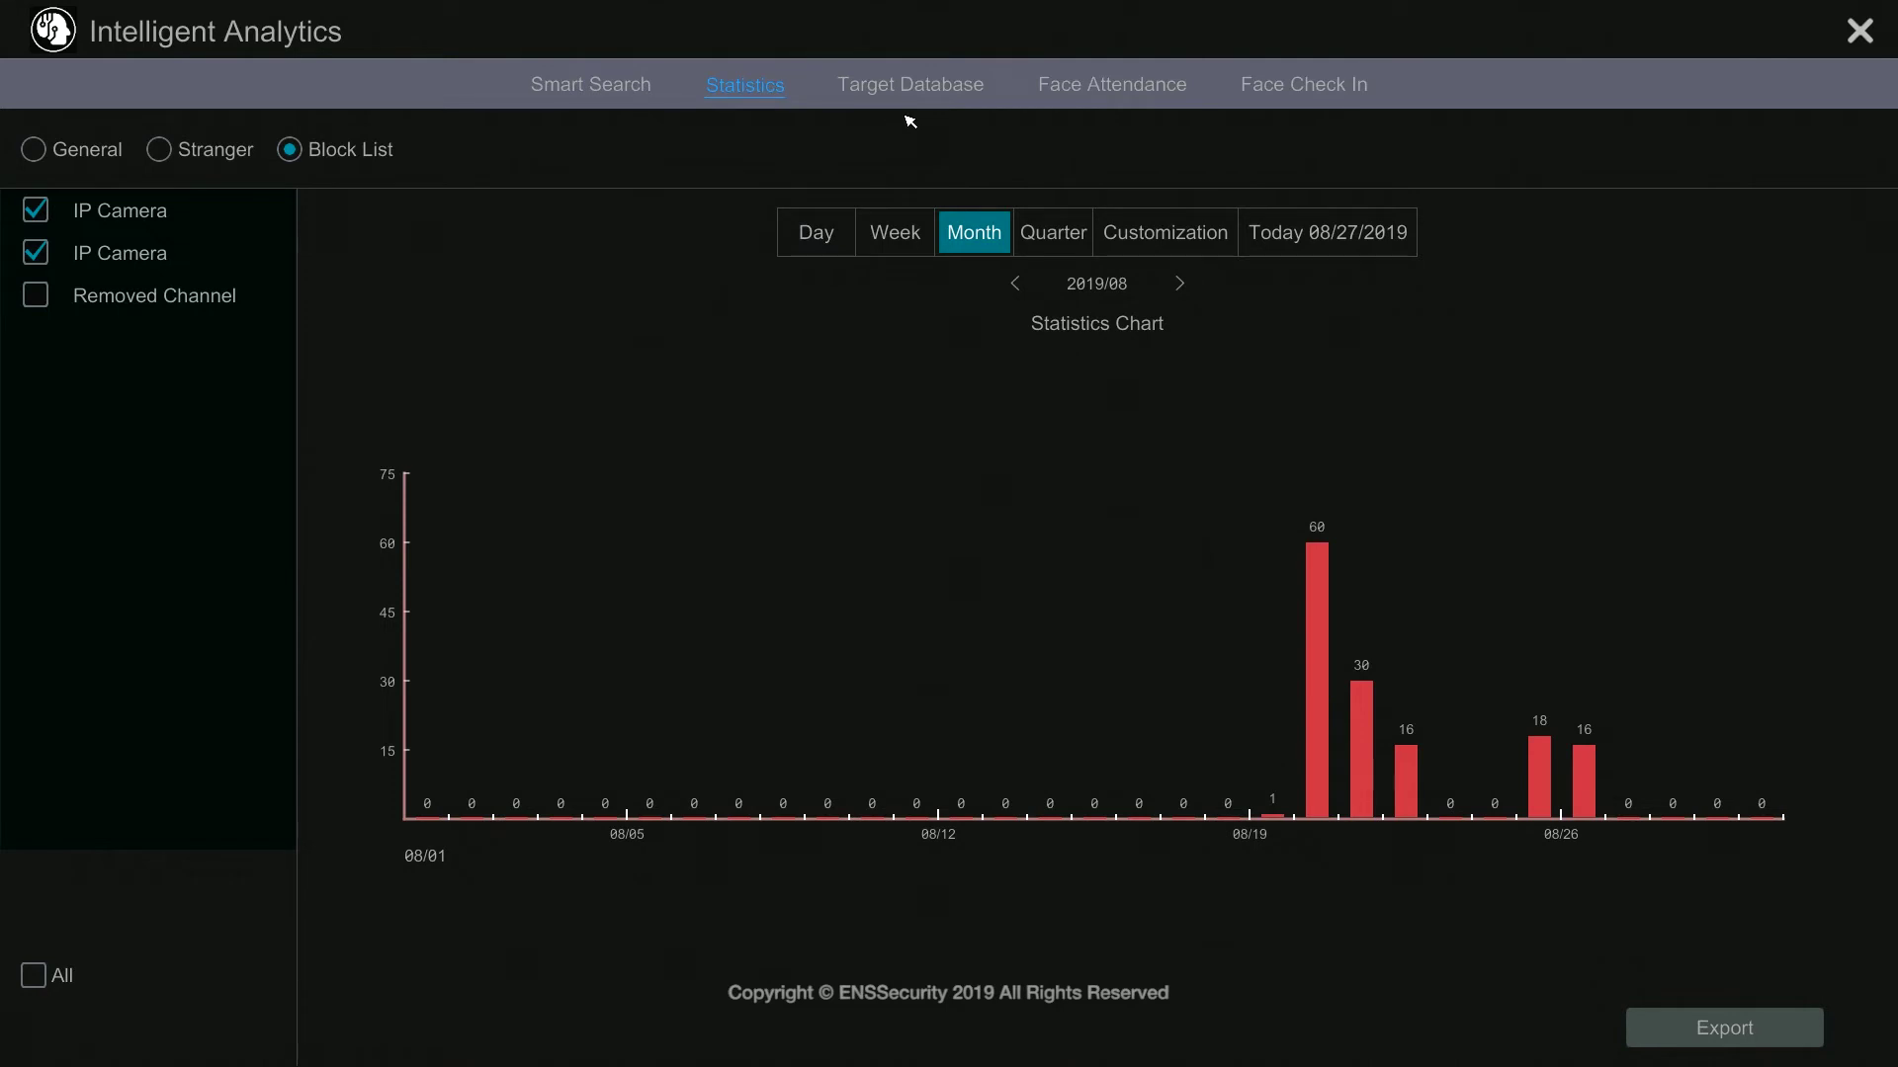
Examine the faces stored in the General, Stranger and Blocked groups of the target database.
{"action": "left_click", "coordinate": [917, 87]}
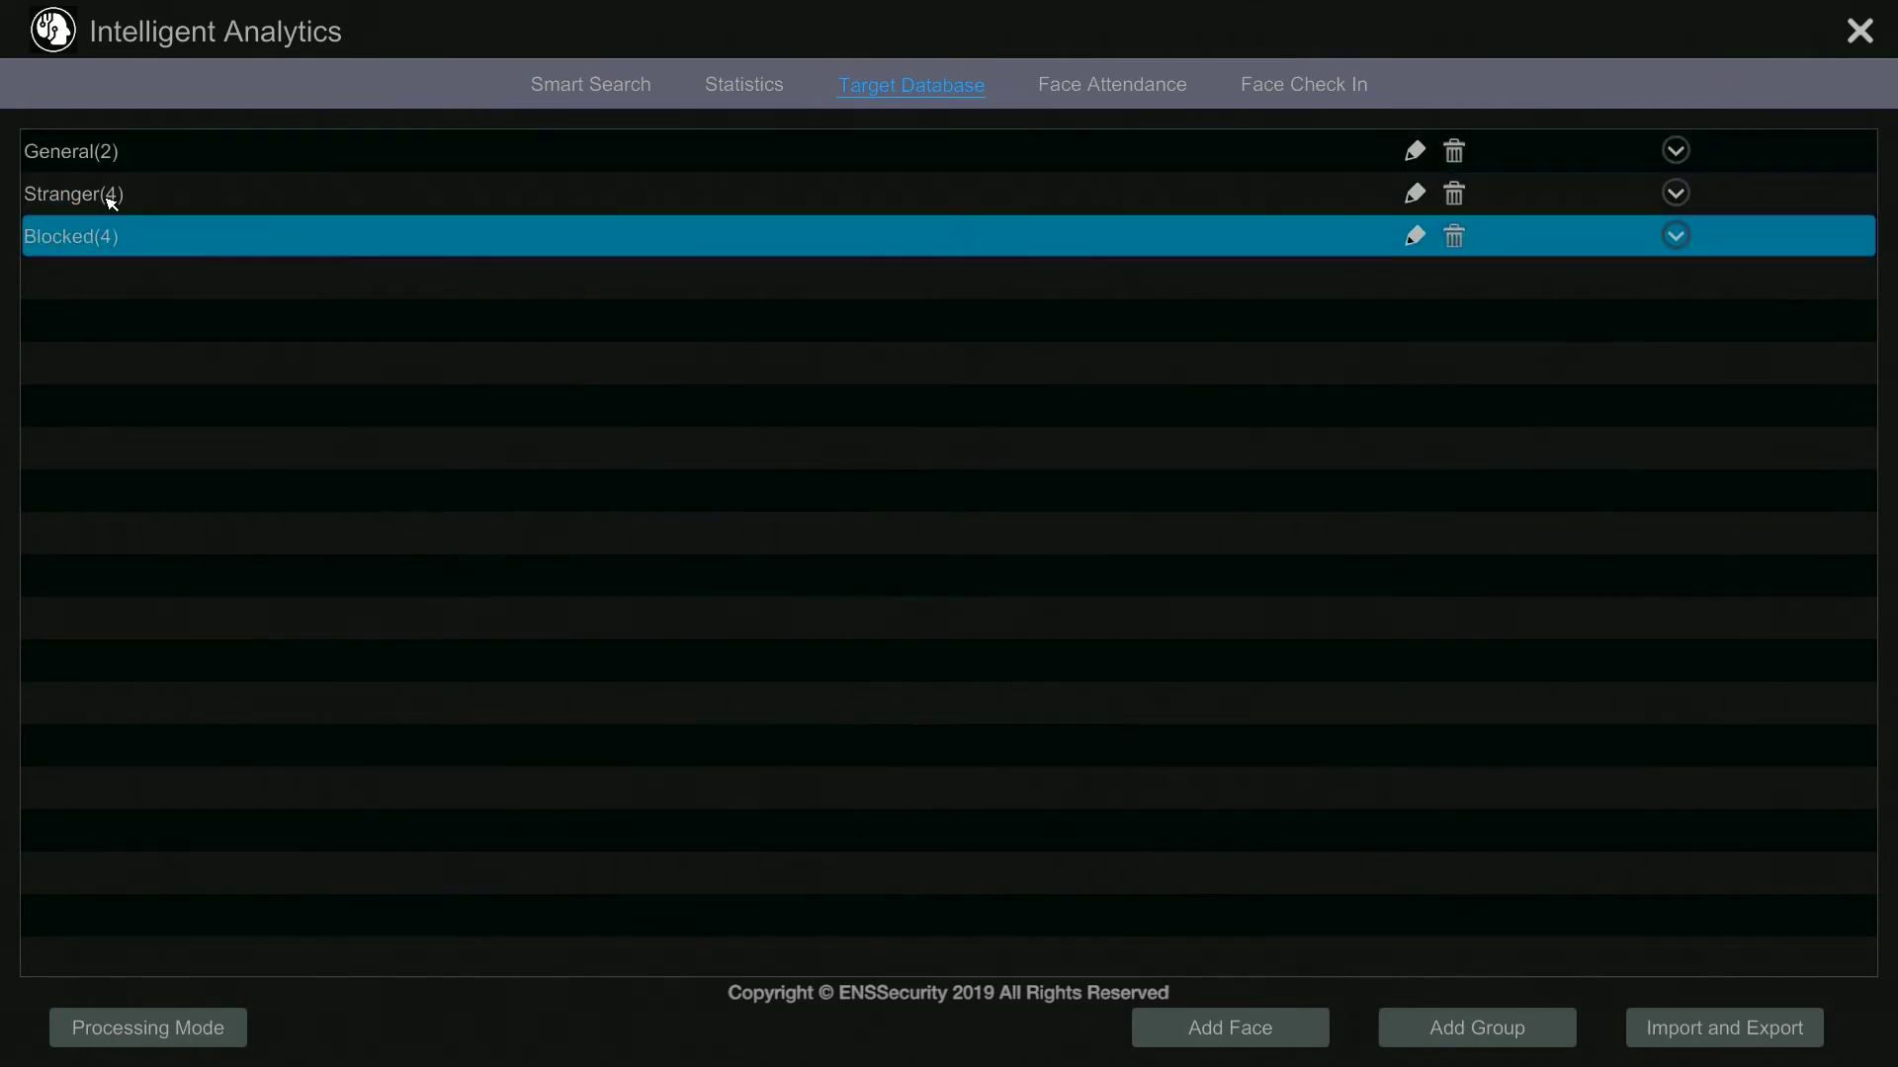
{"action": "left_click", "coordinate": [1676, 150]}
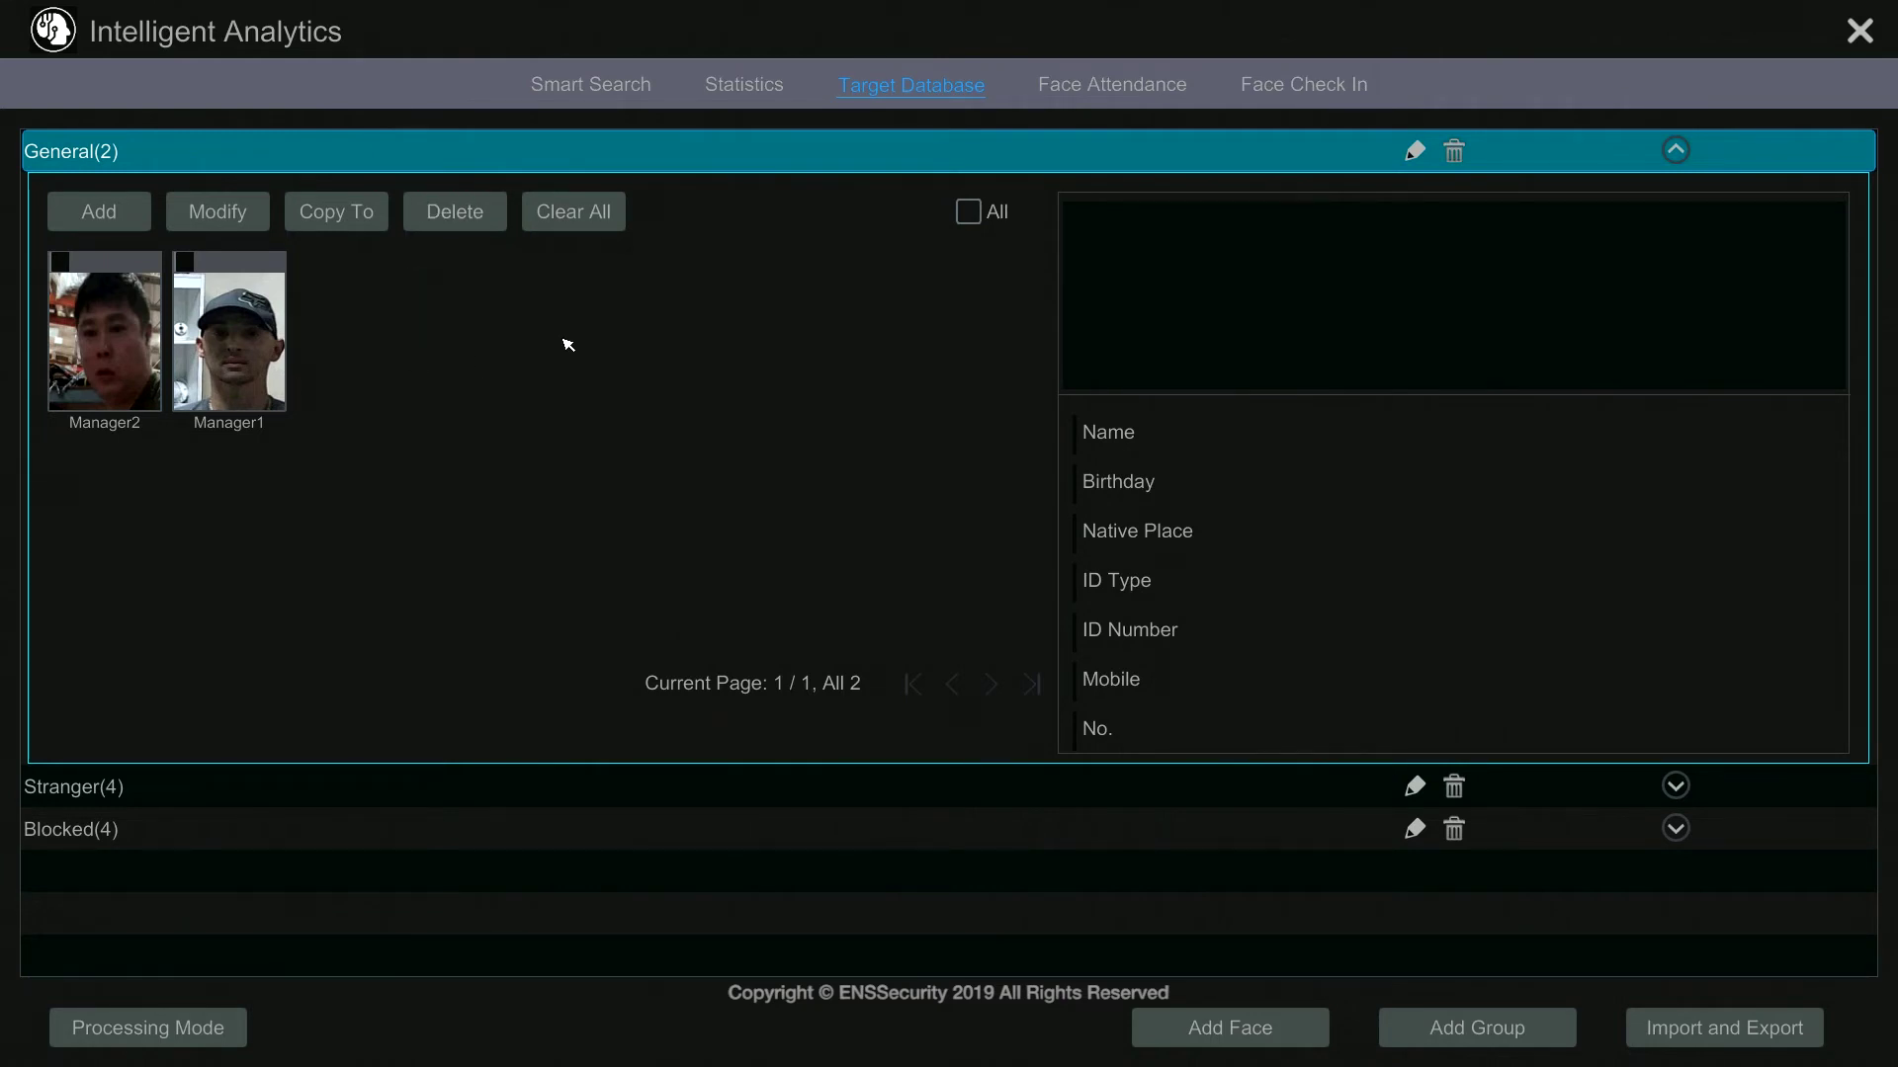
{"action": "left_click", "coordinate": [1678, 149]}
{"action": "left_click", "coordinate": [1676, 193]}
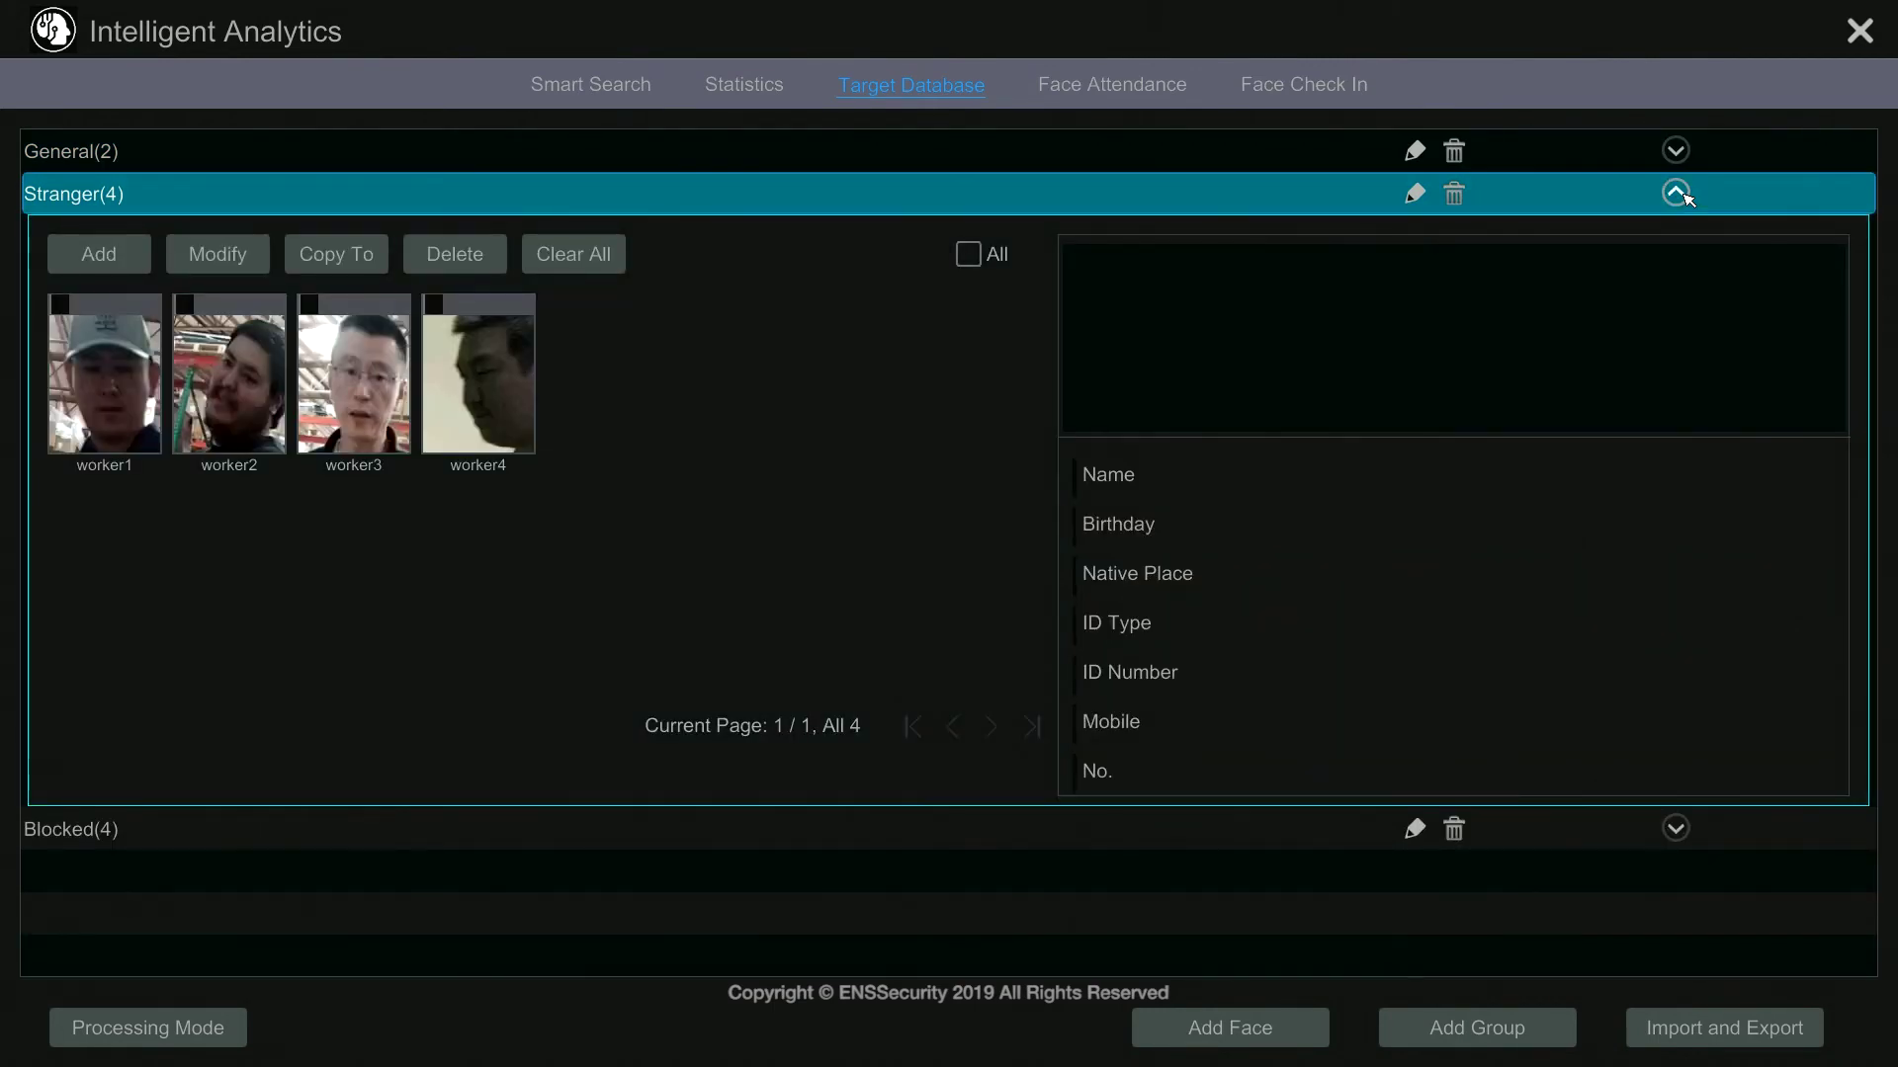
{"action": "left_click", "coordinate": [1677, 194]}
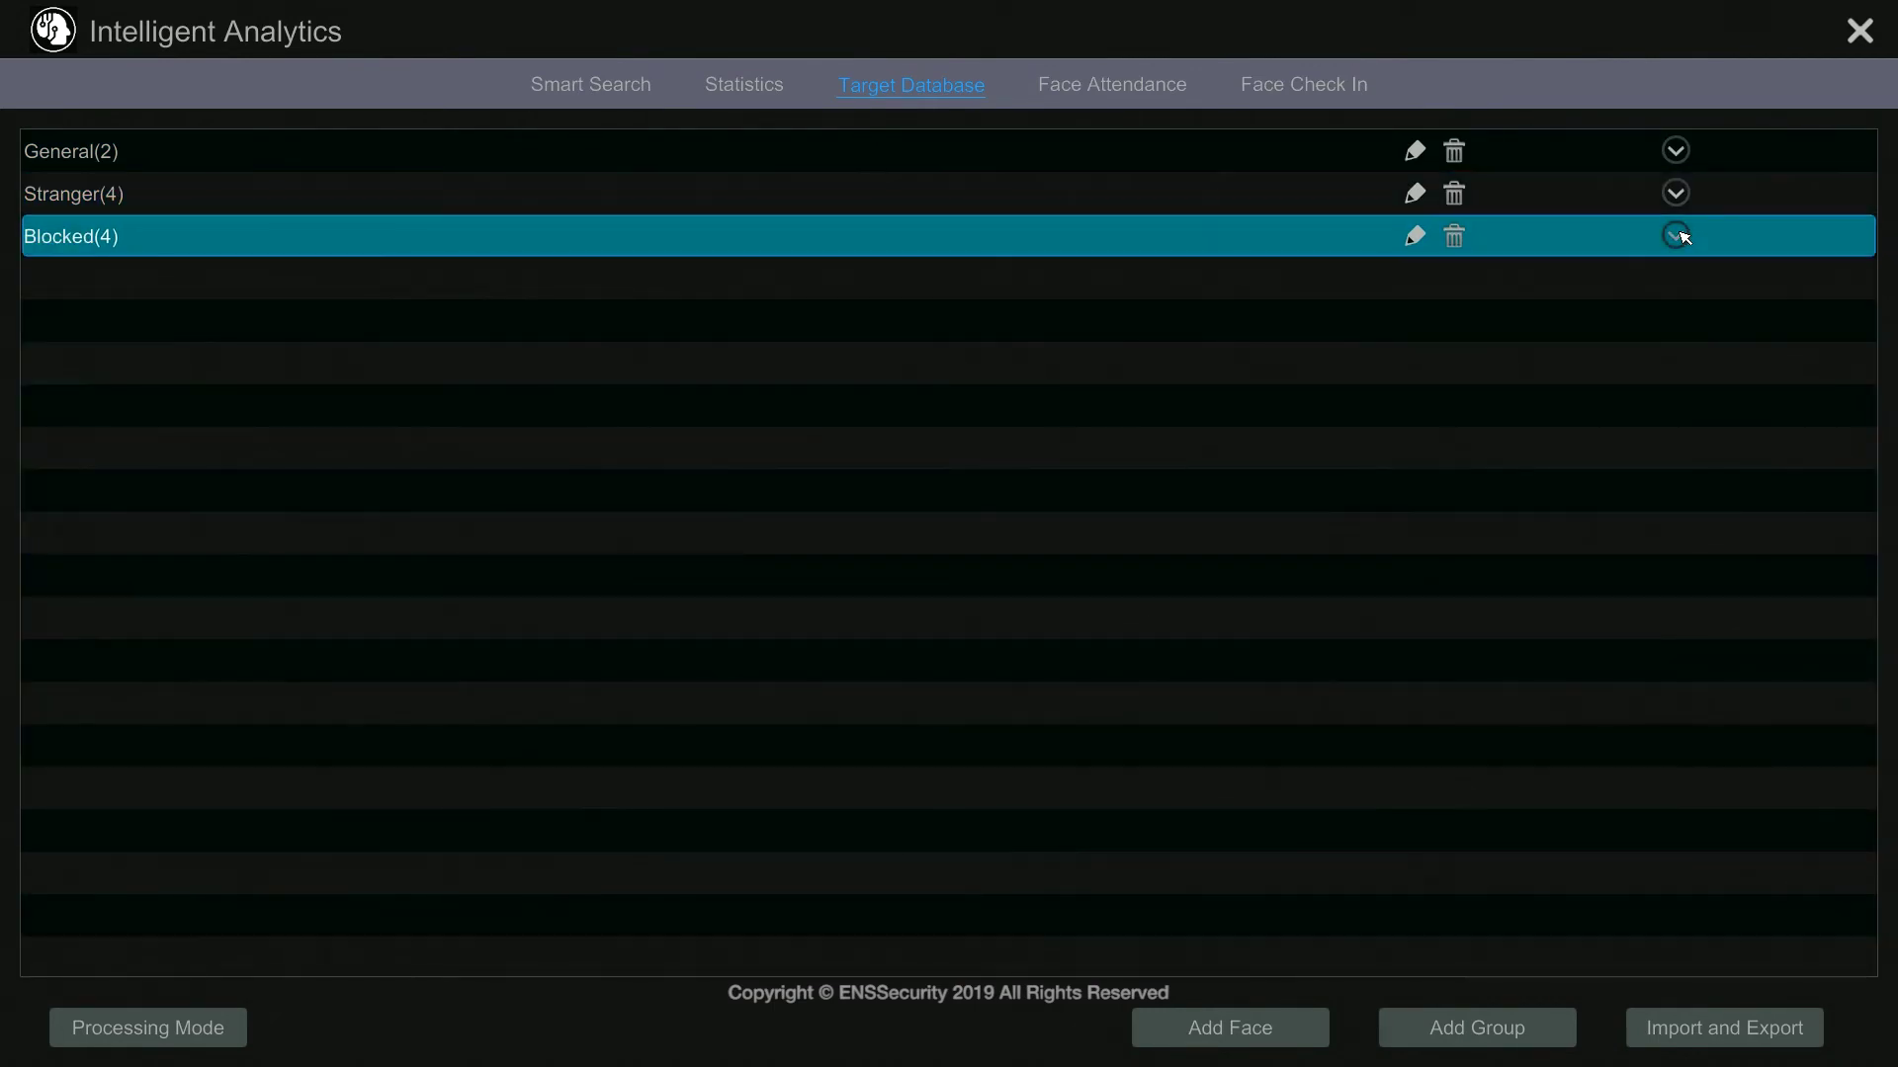
{"action": "left_click", "coordinate": [1677, 235]}
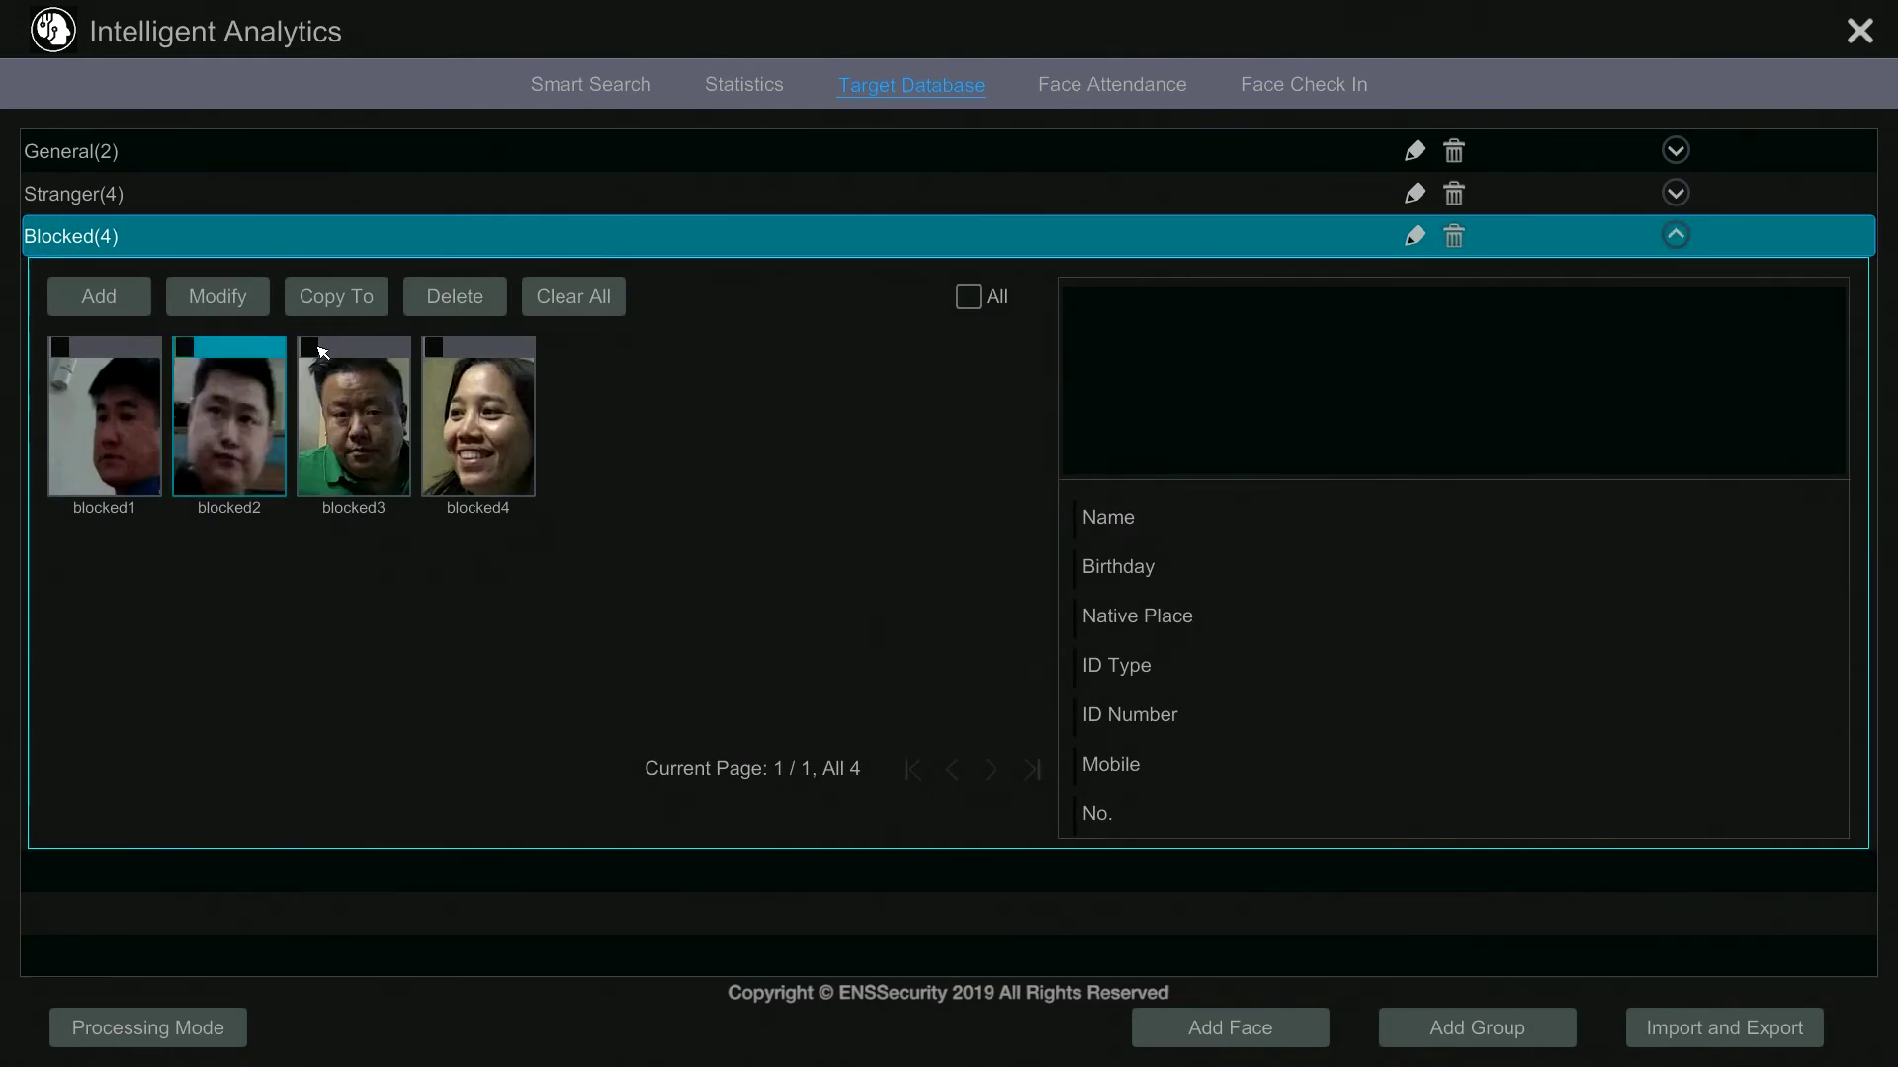
{"action": "left_click", "coordinate": [1676, 235]}
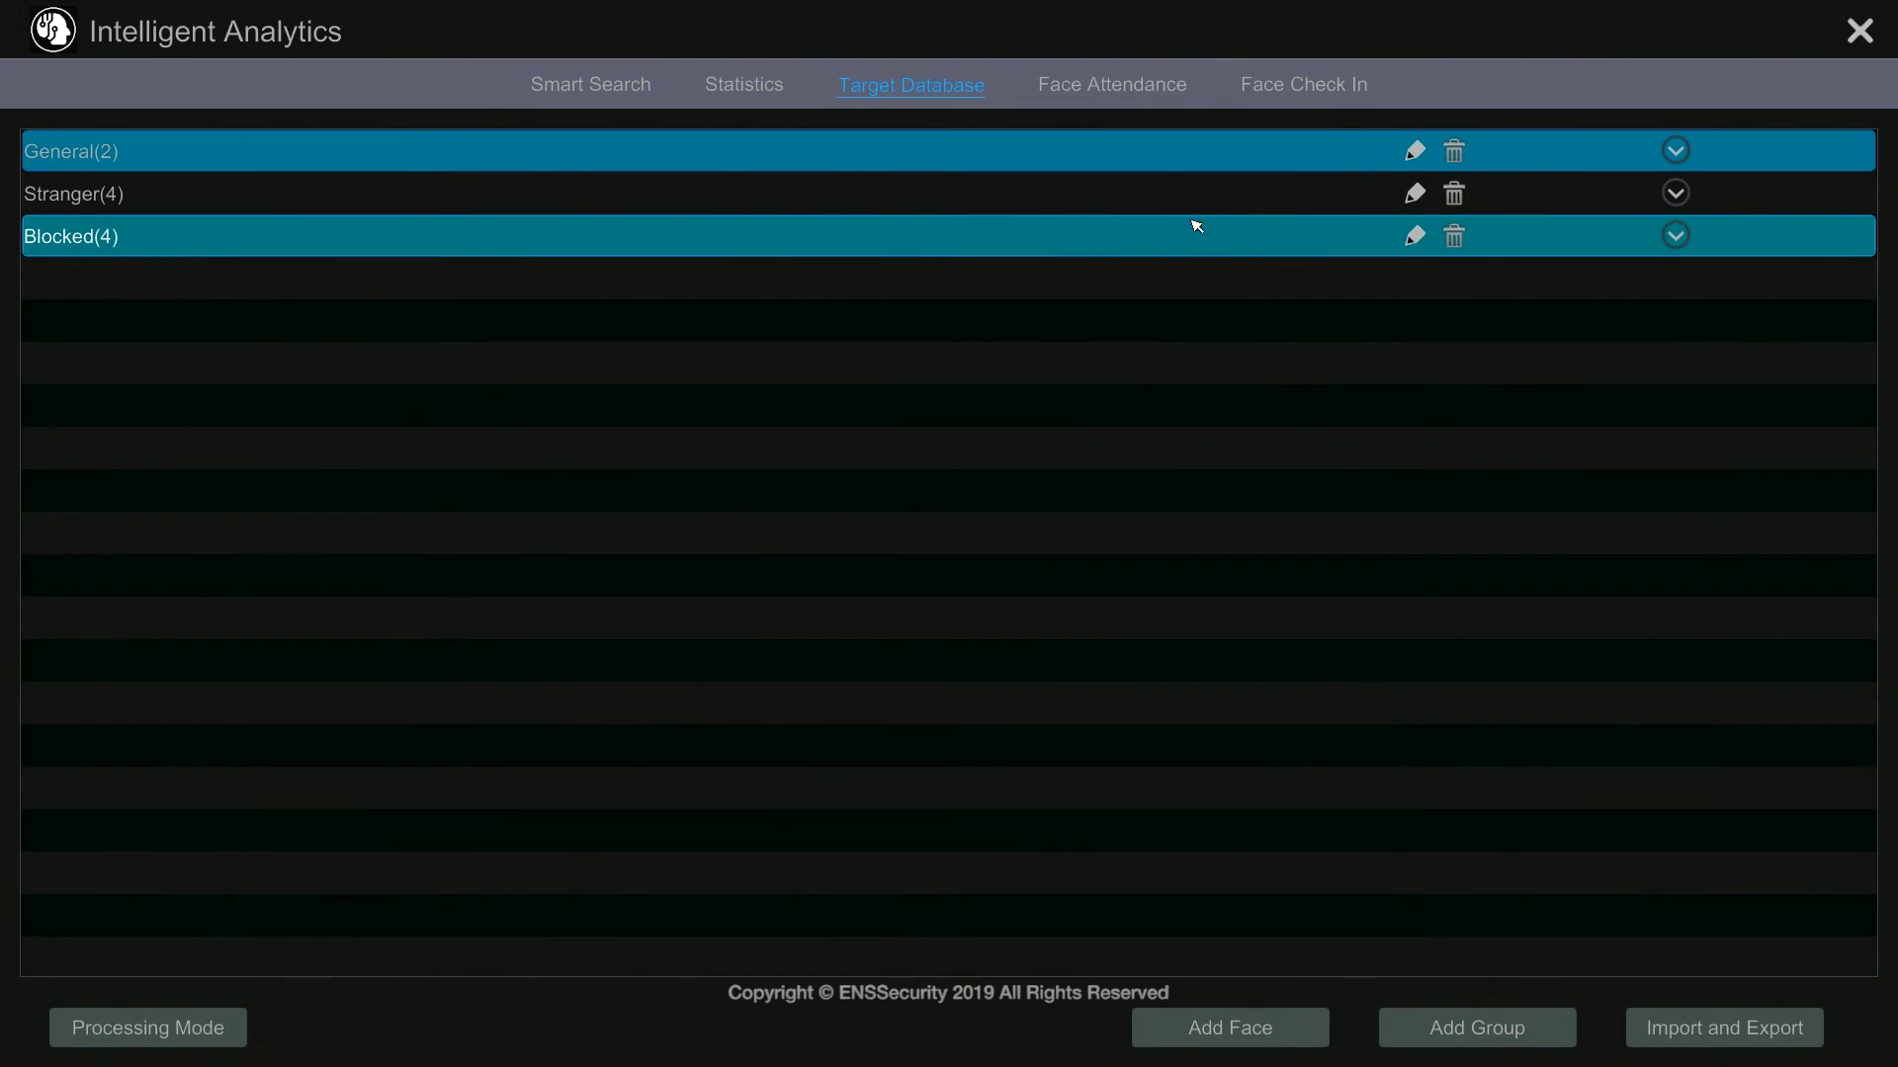
Inspect the group name entry for adding a target database group, and cancel without creating one.
{"action": "left_click", "coordinate": [1523, 1046]}
{"action": "left_click", "coordinate": [934, 489]}
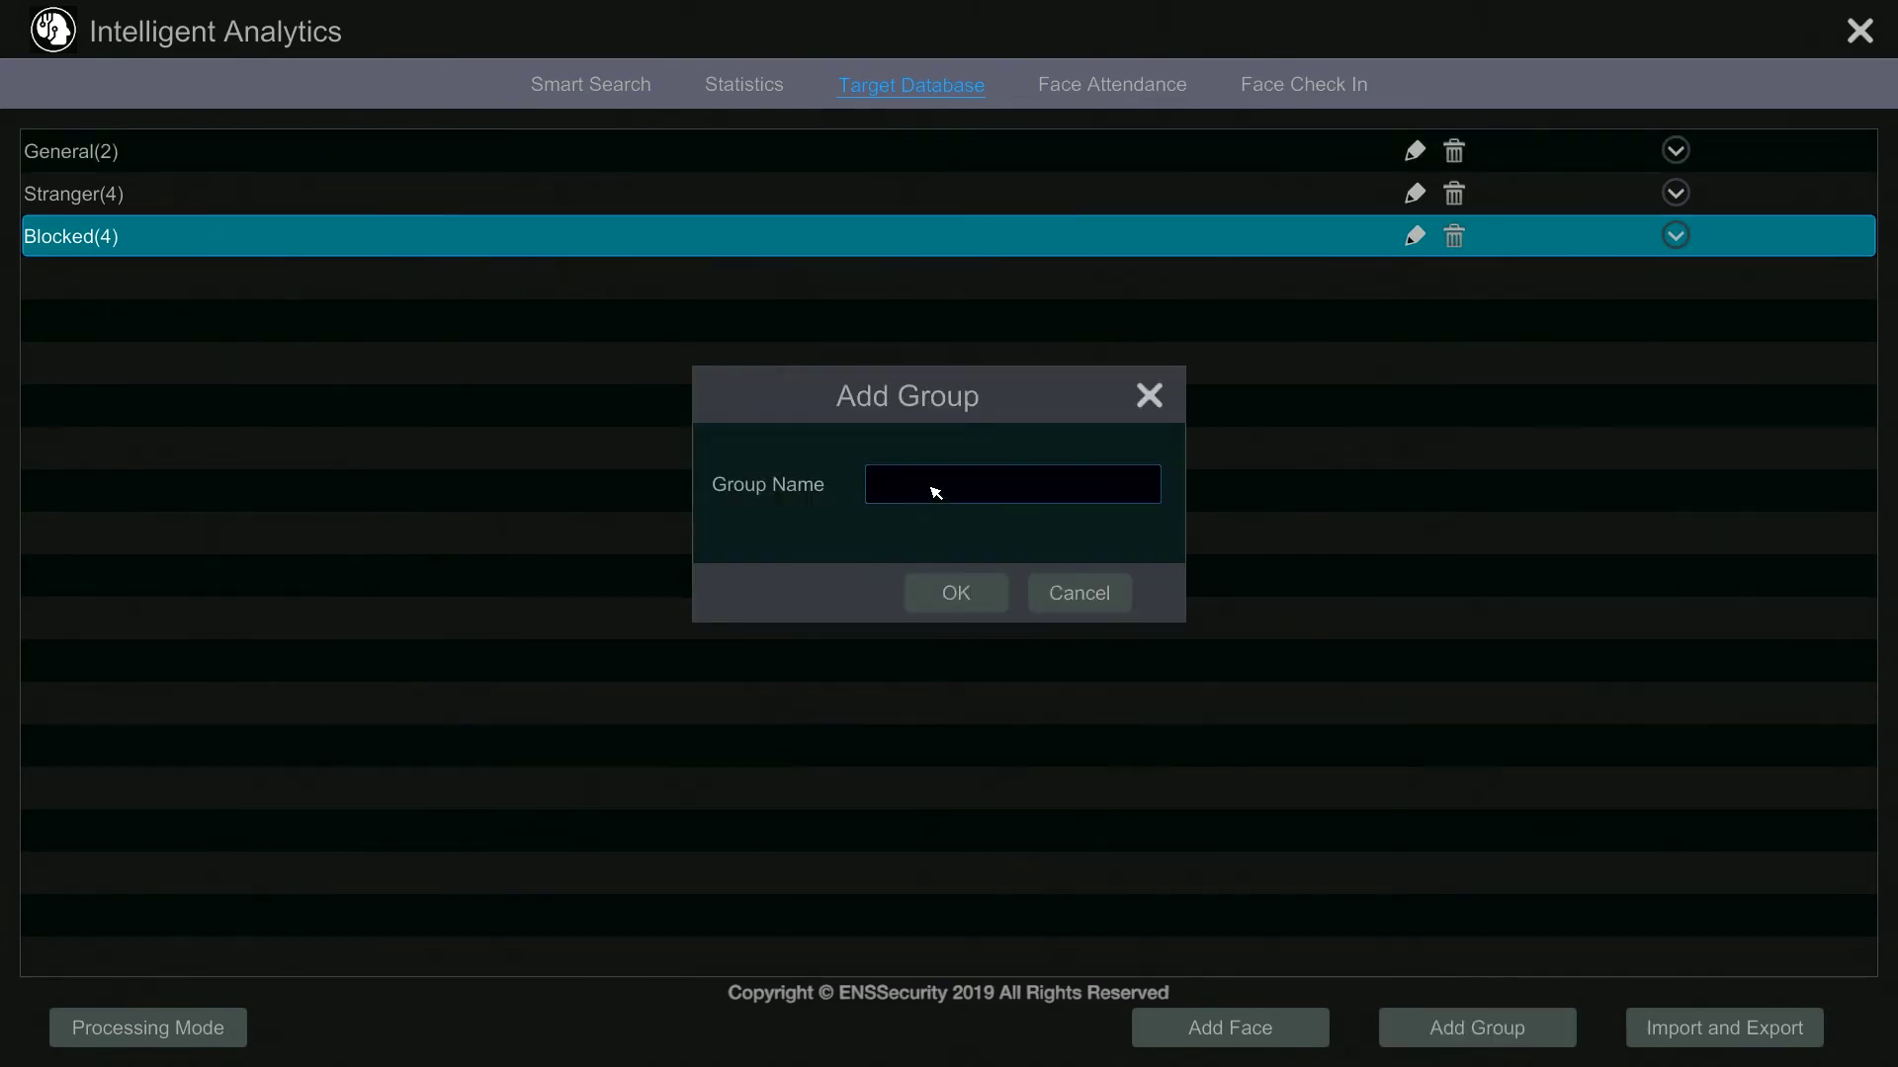
{"action": "left_click", "coordinate": [783, 549]}
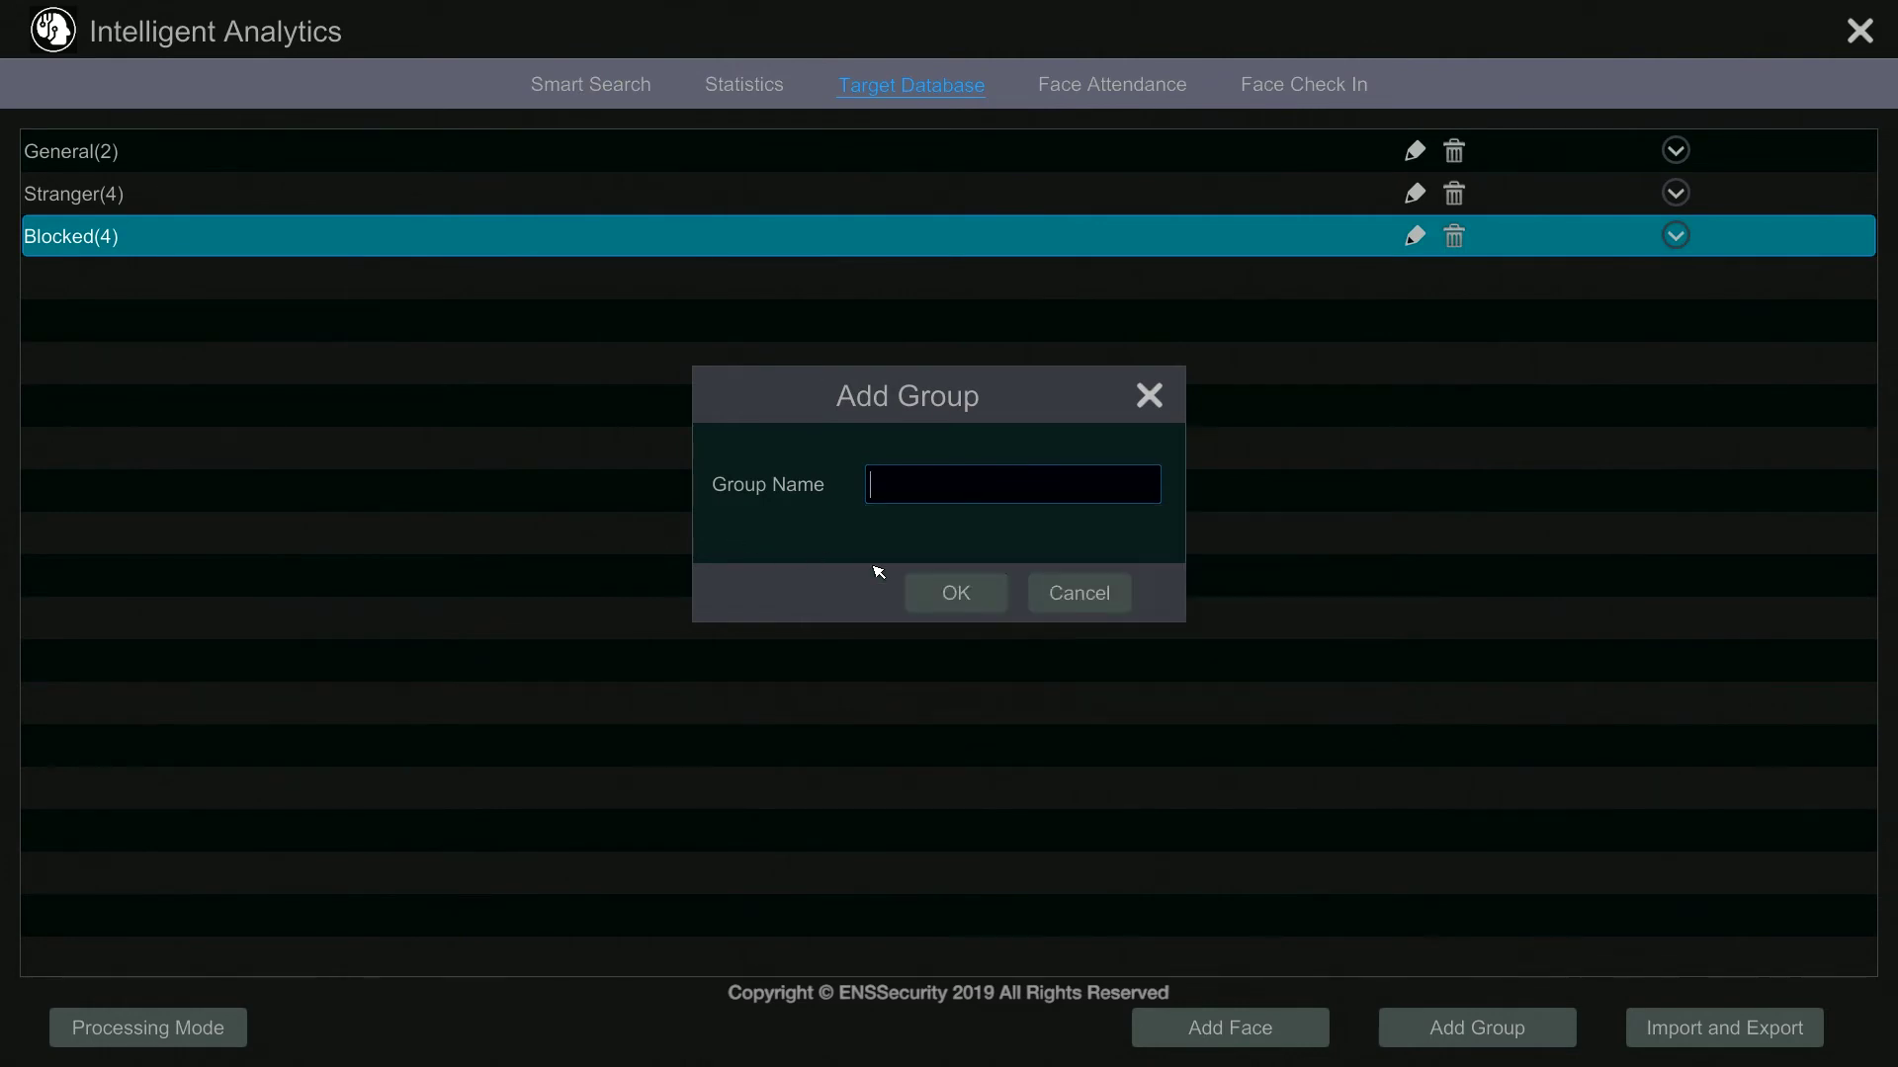
{"action": "left_click", "coordinate": [1088, 600]}
Inspect the form for adding a face to the General group, search today's snapshot gallery, and close it without adding anyone.
{"action": "left_click", "coordinate": [1677, 151]}
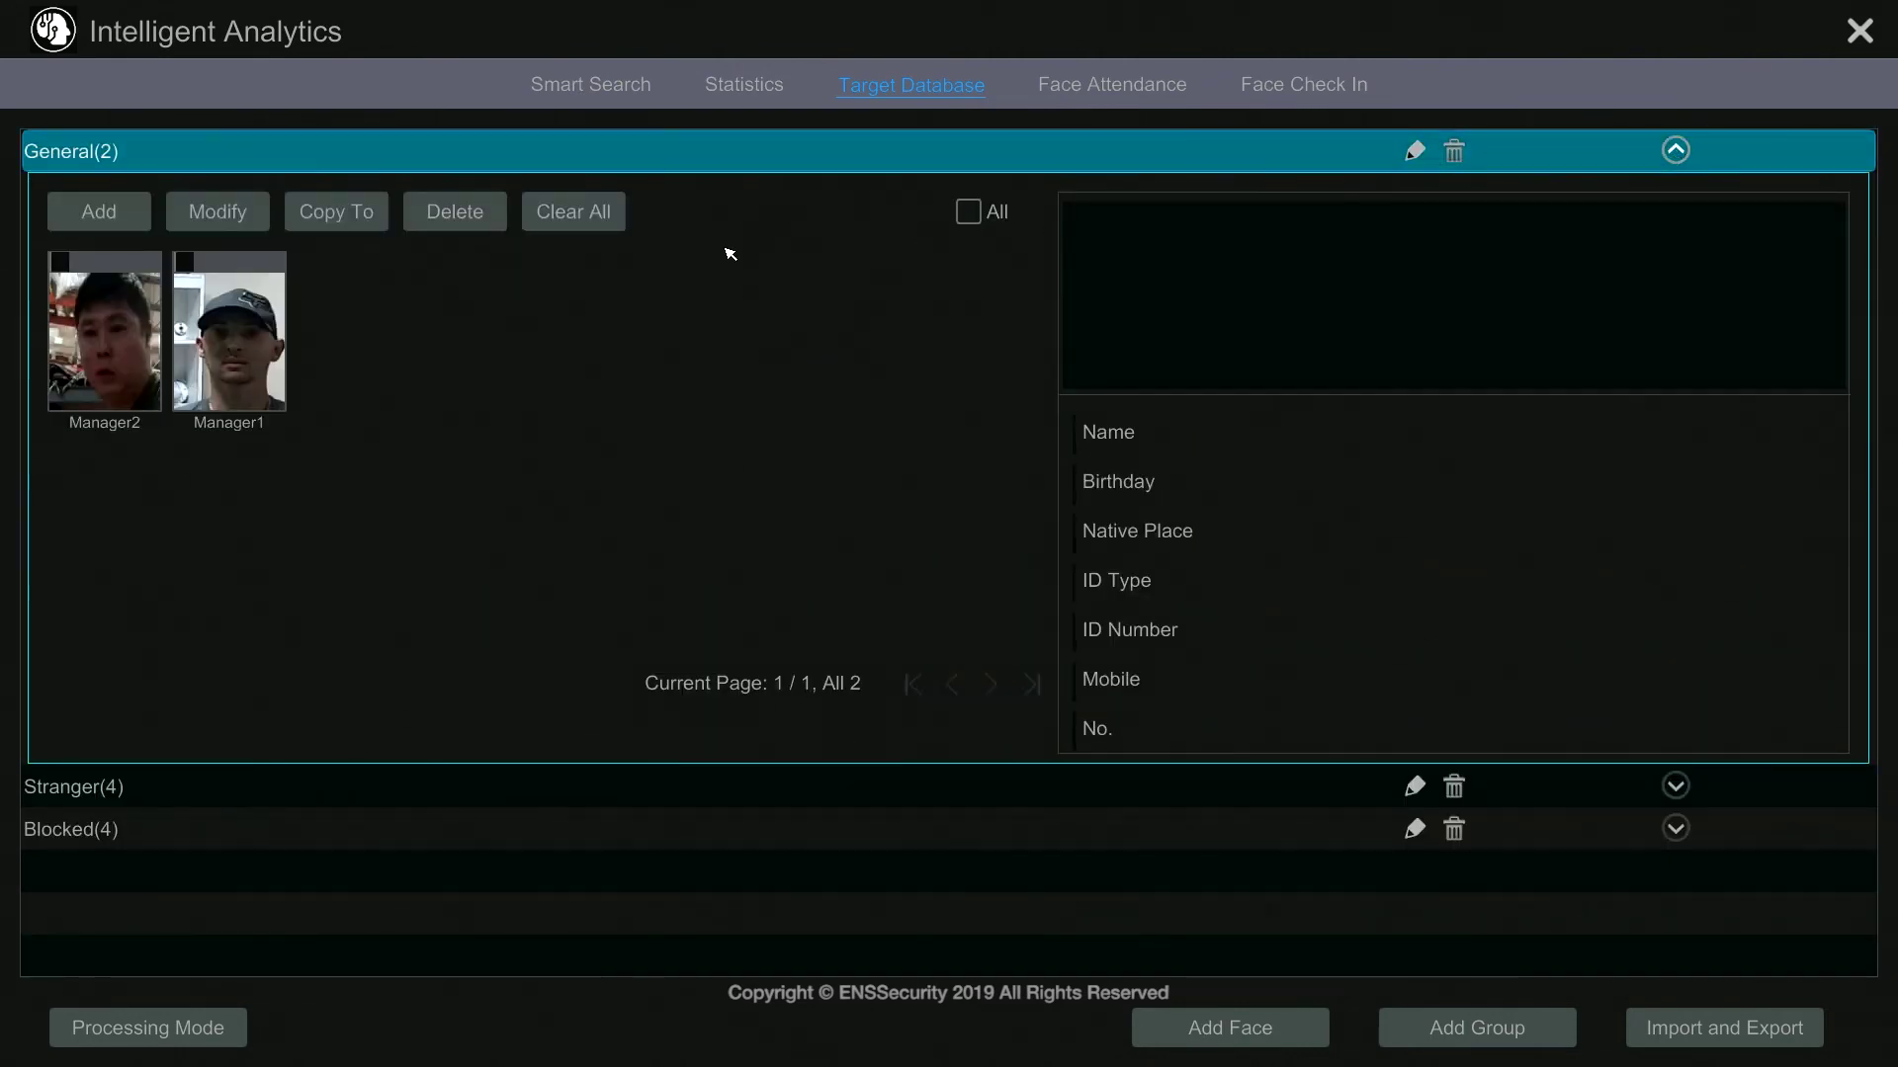
{"action": "left_click", "coordinate": [99, 212]}
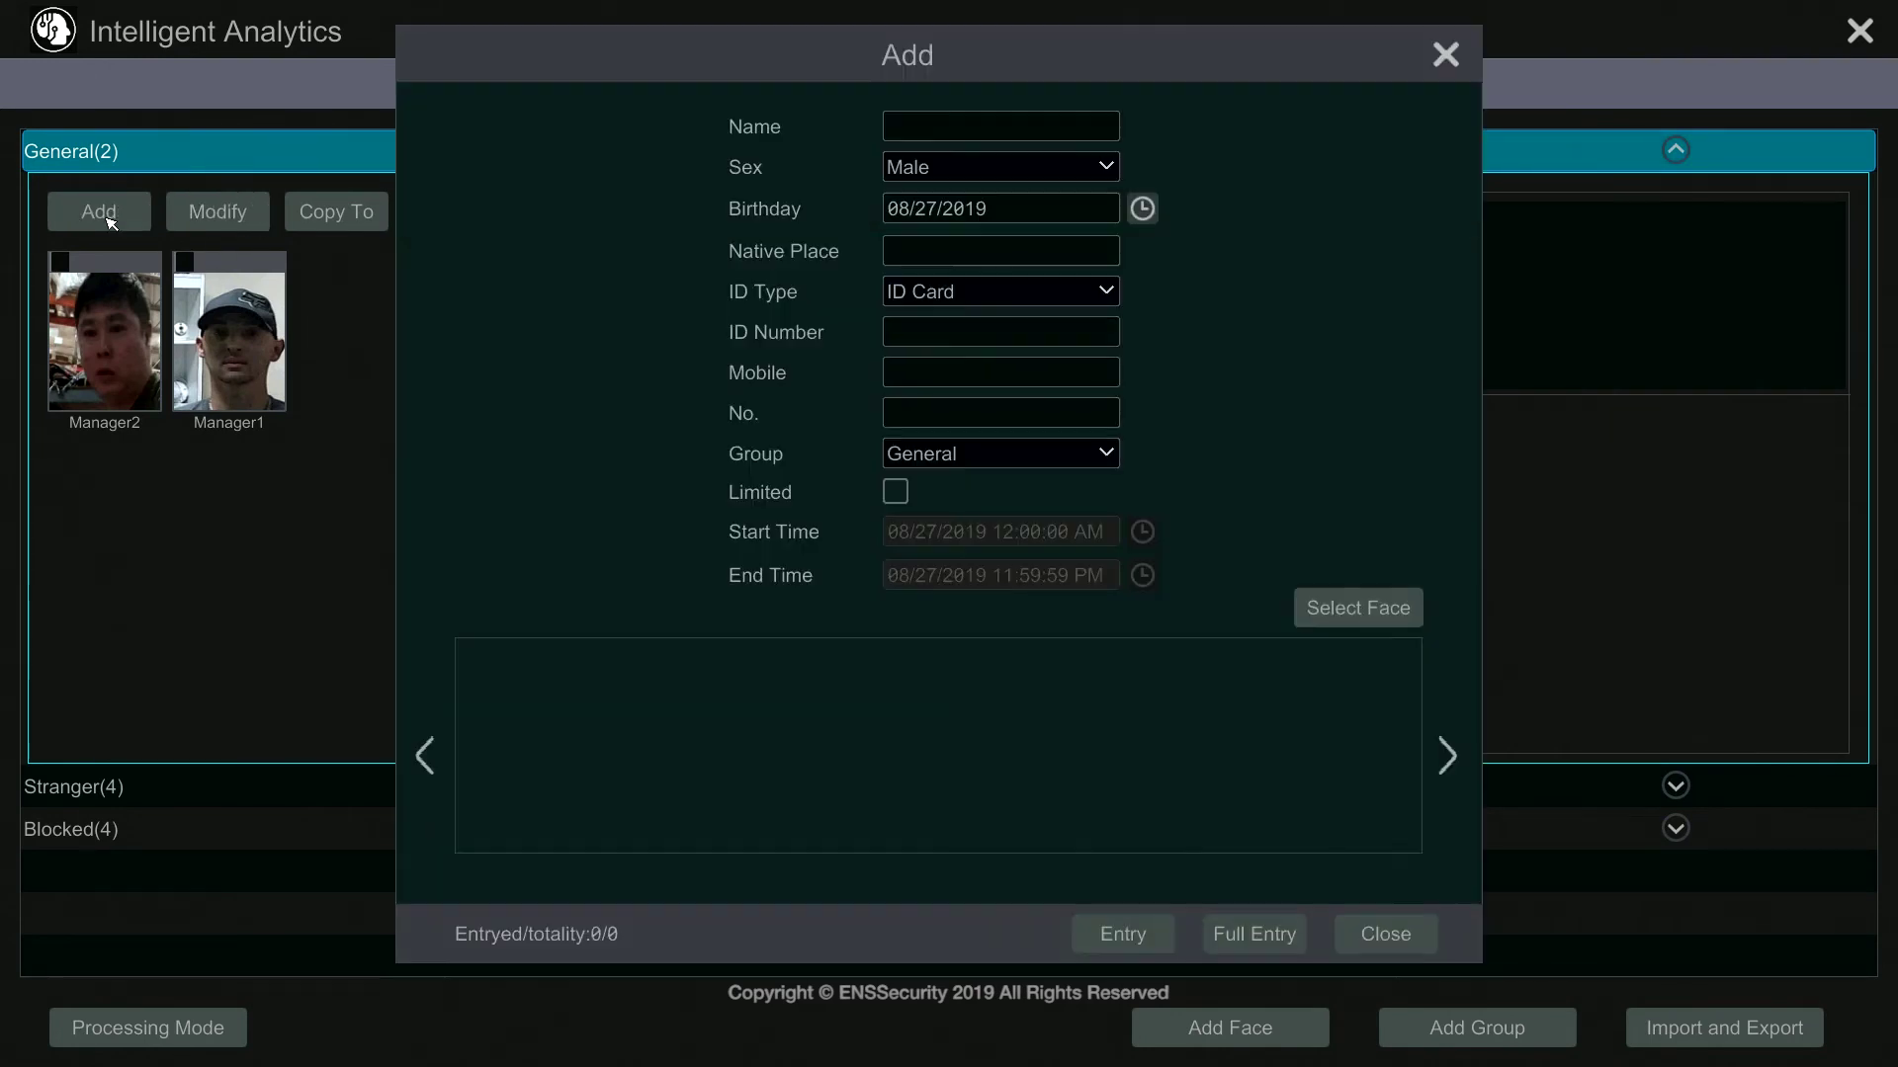
{"action": "left_click", "coordinate": [1411, 610]}
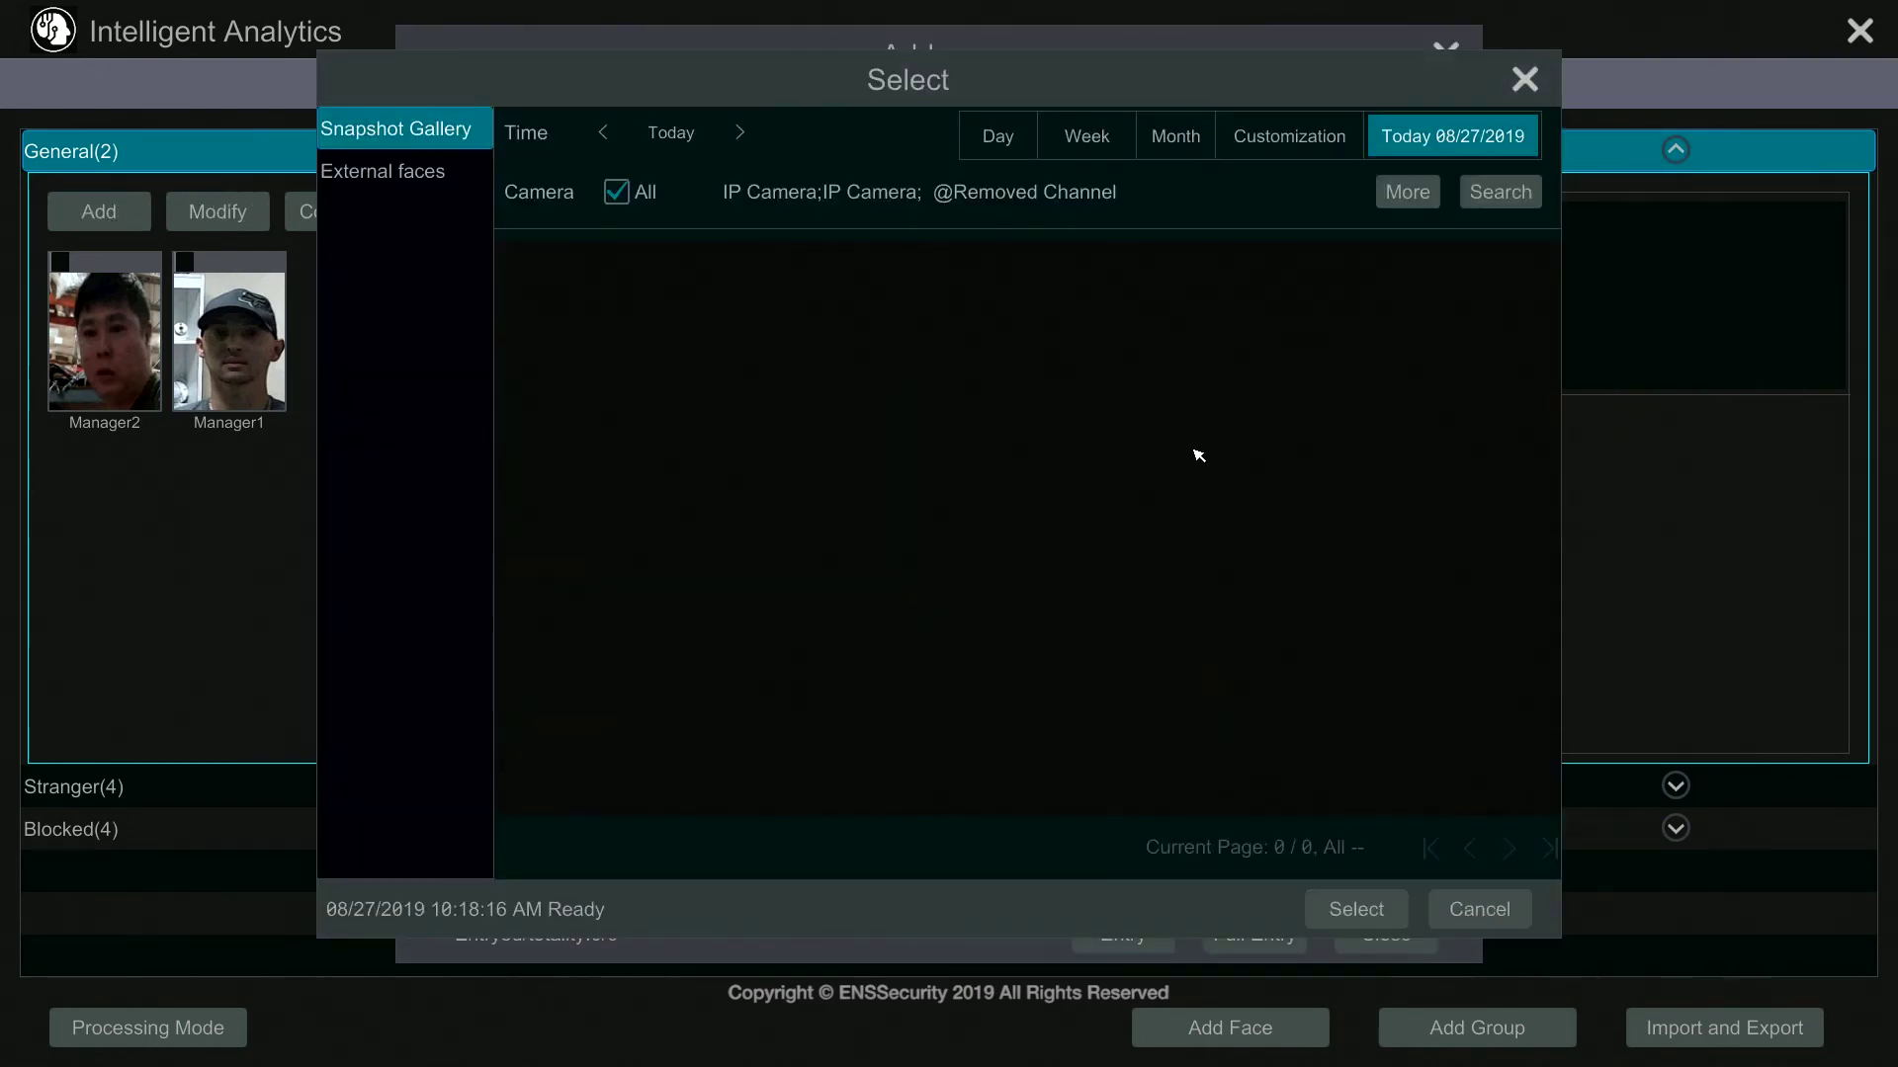
{"action": "left_click", "coordinate": [1483, 194]}
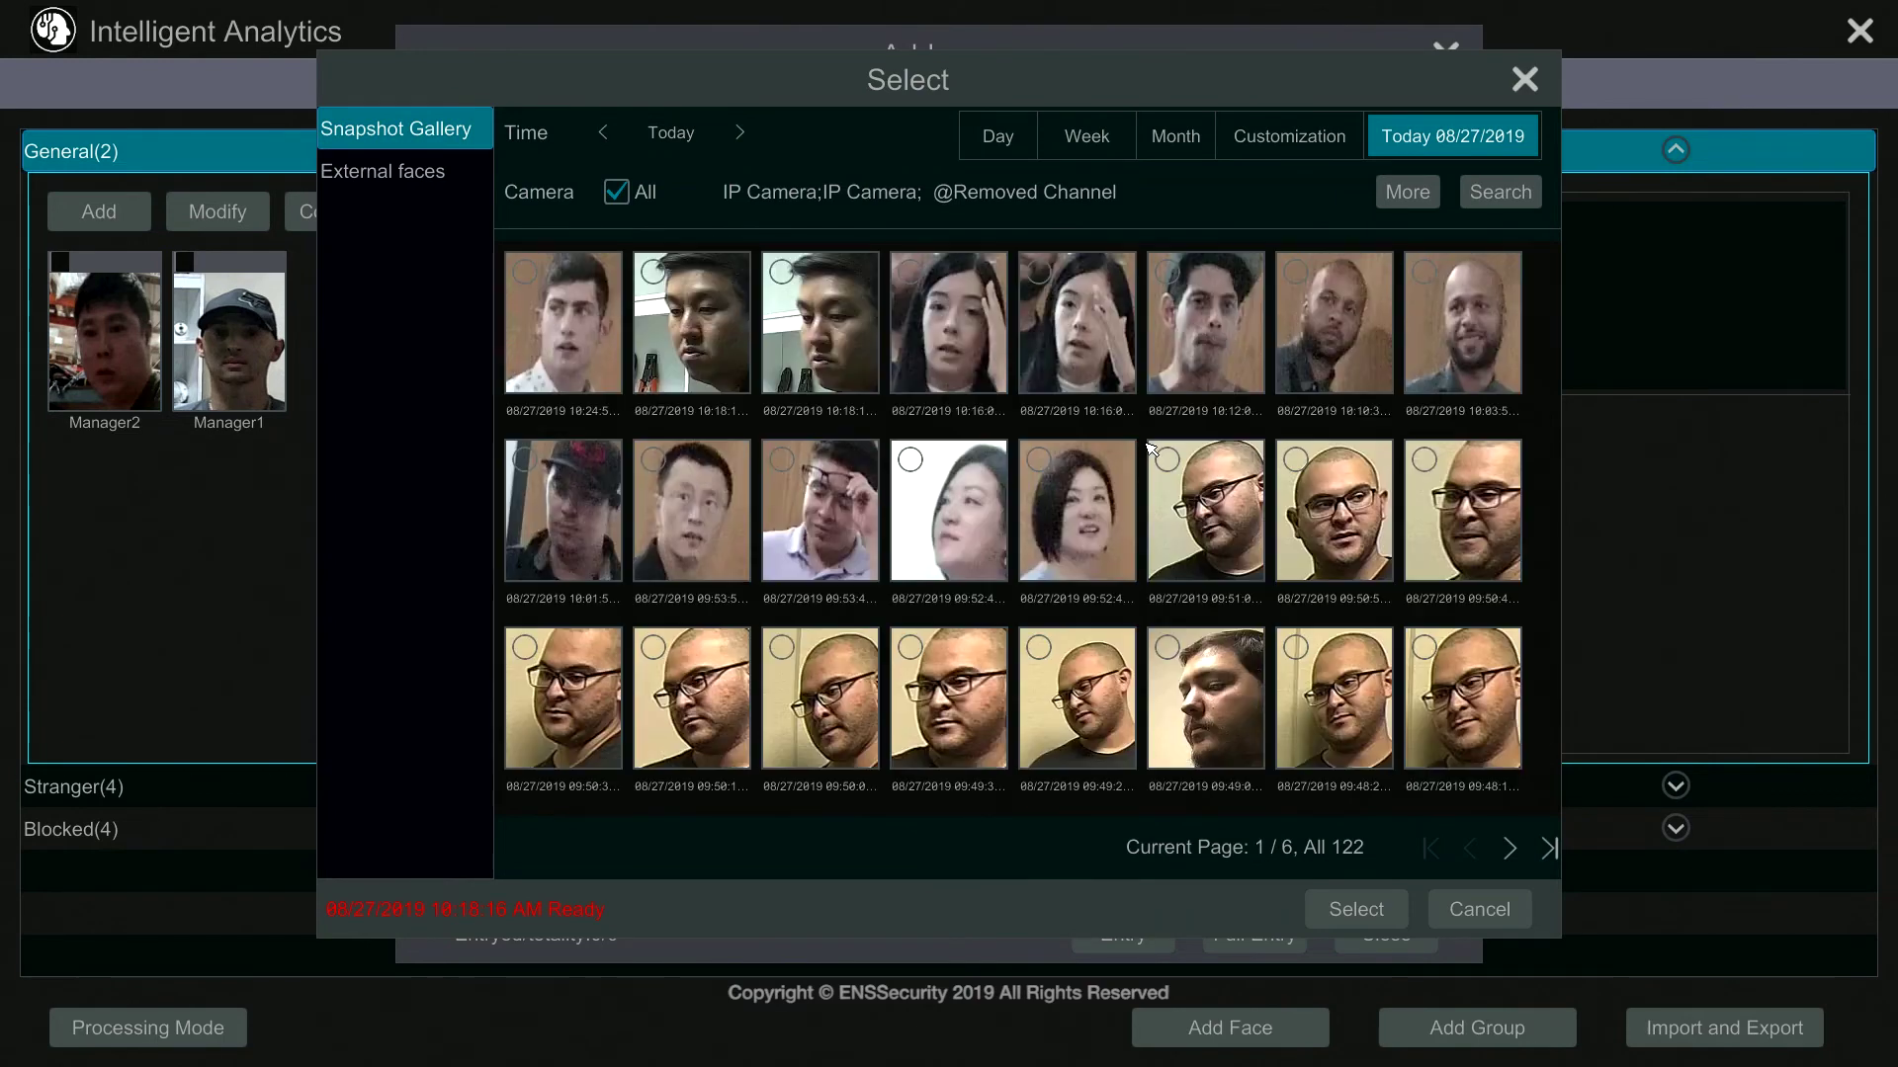
{"action": "left_click", "coordinate": [1488, 908]}
{"action": "left_click", "coordinate": [1404, 935]}
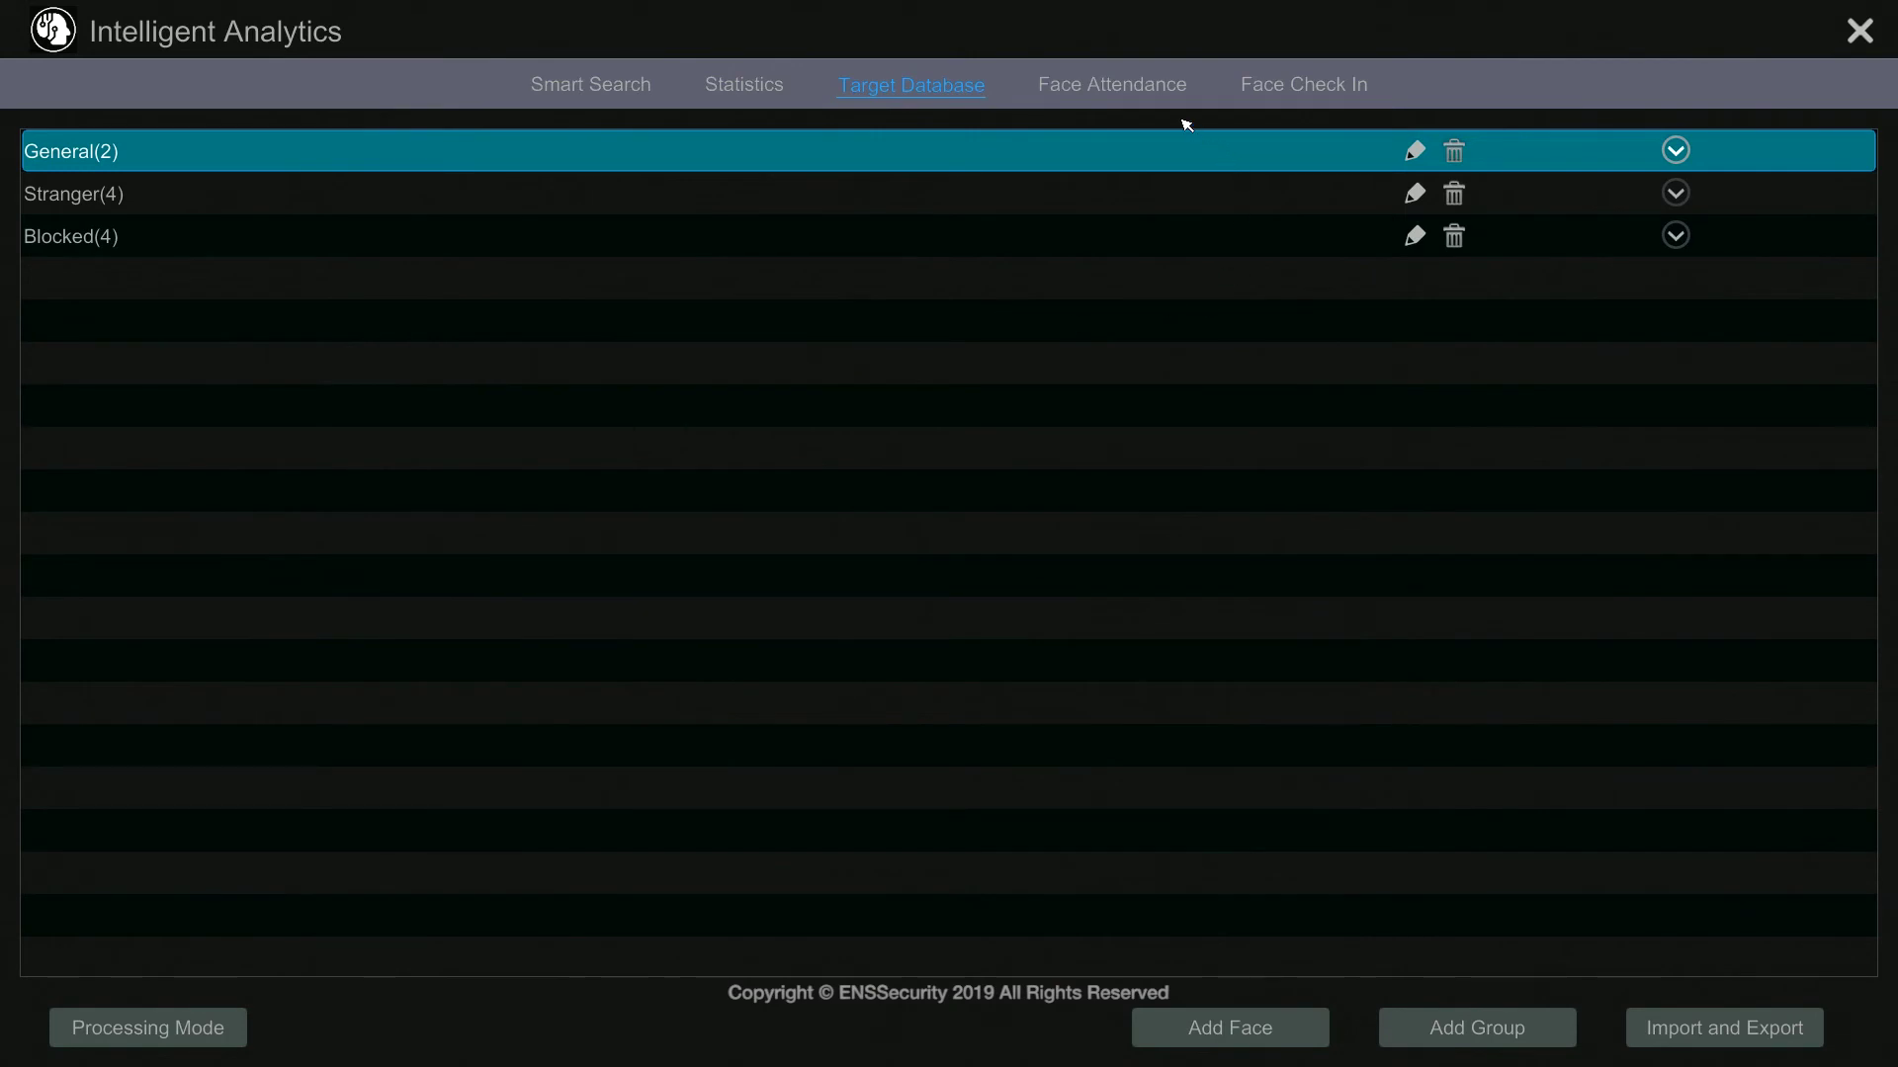
Search the face attendance records for the current week, after checking the camera and group filters with everything selected.
{"action": "left_click", "coordinate": [1144, 89]}
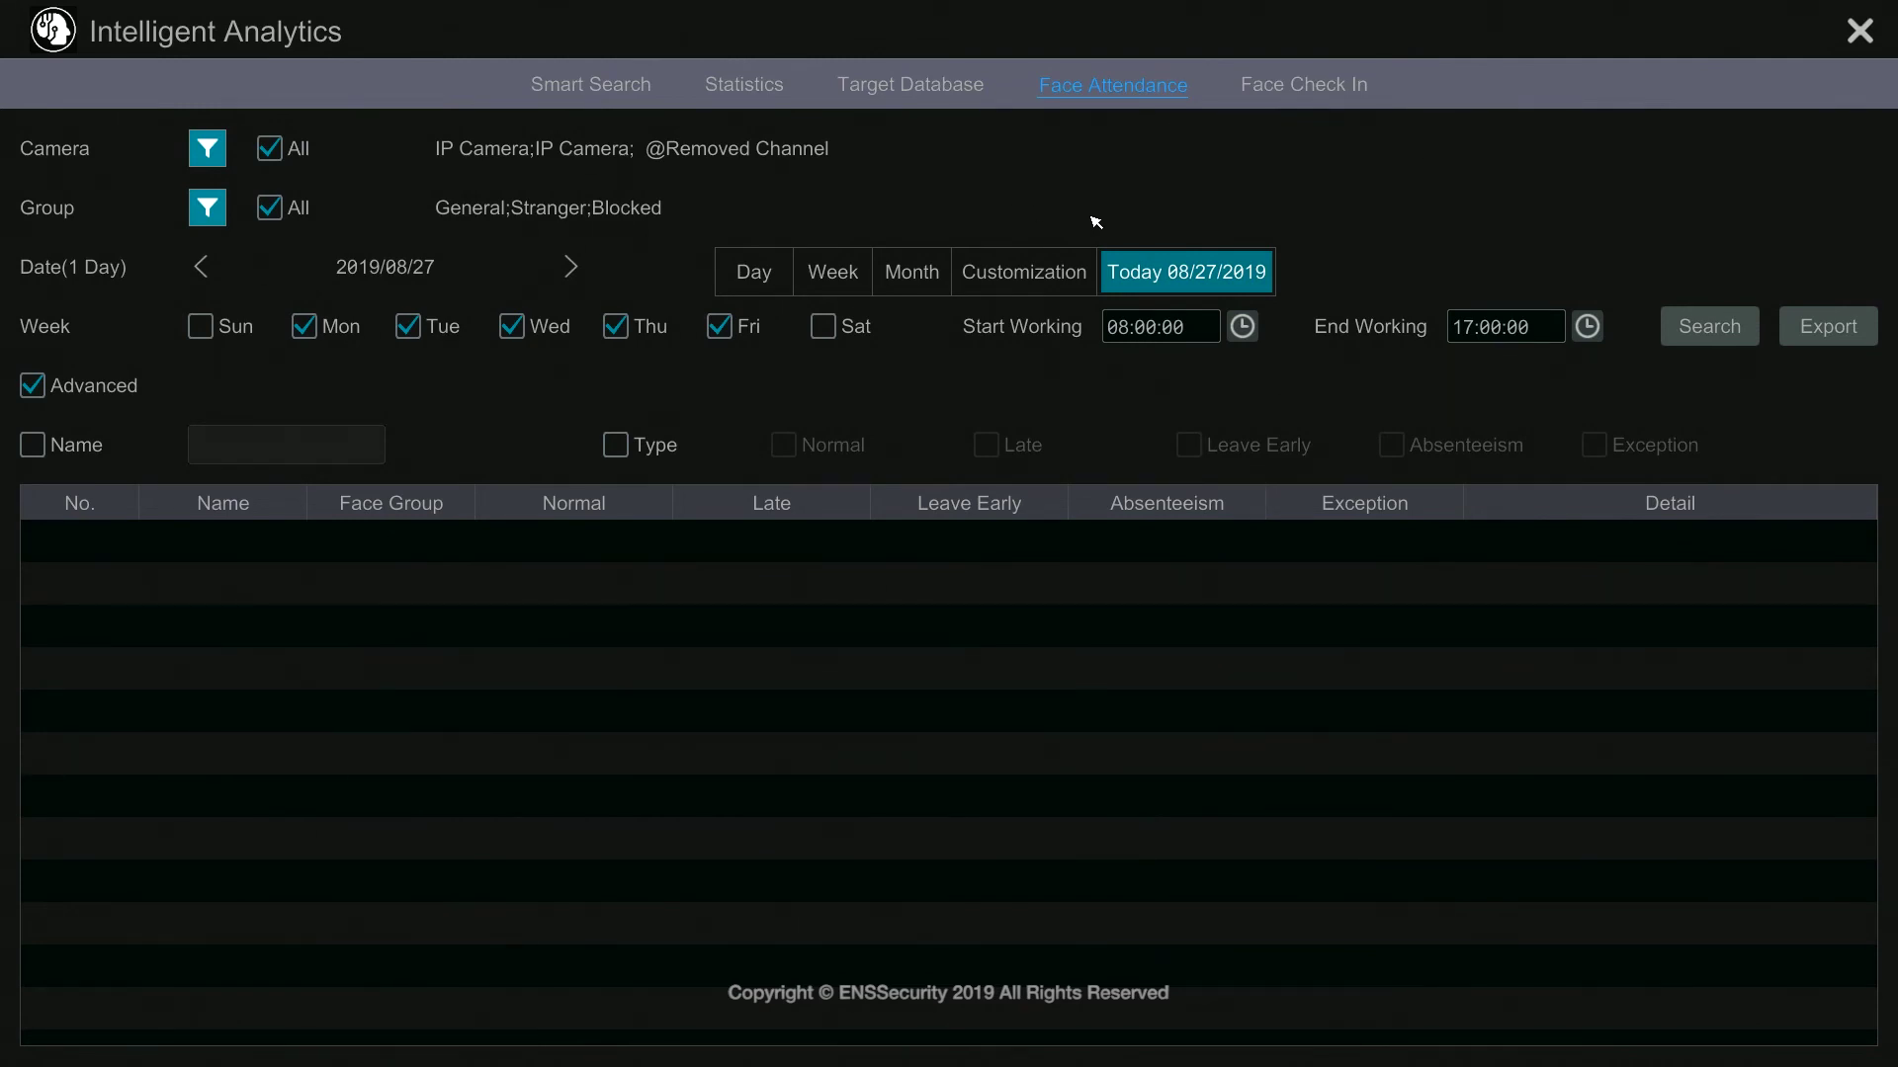
{"action": "left_click", "coordinate": [856, 283]}
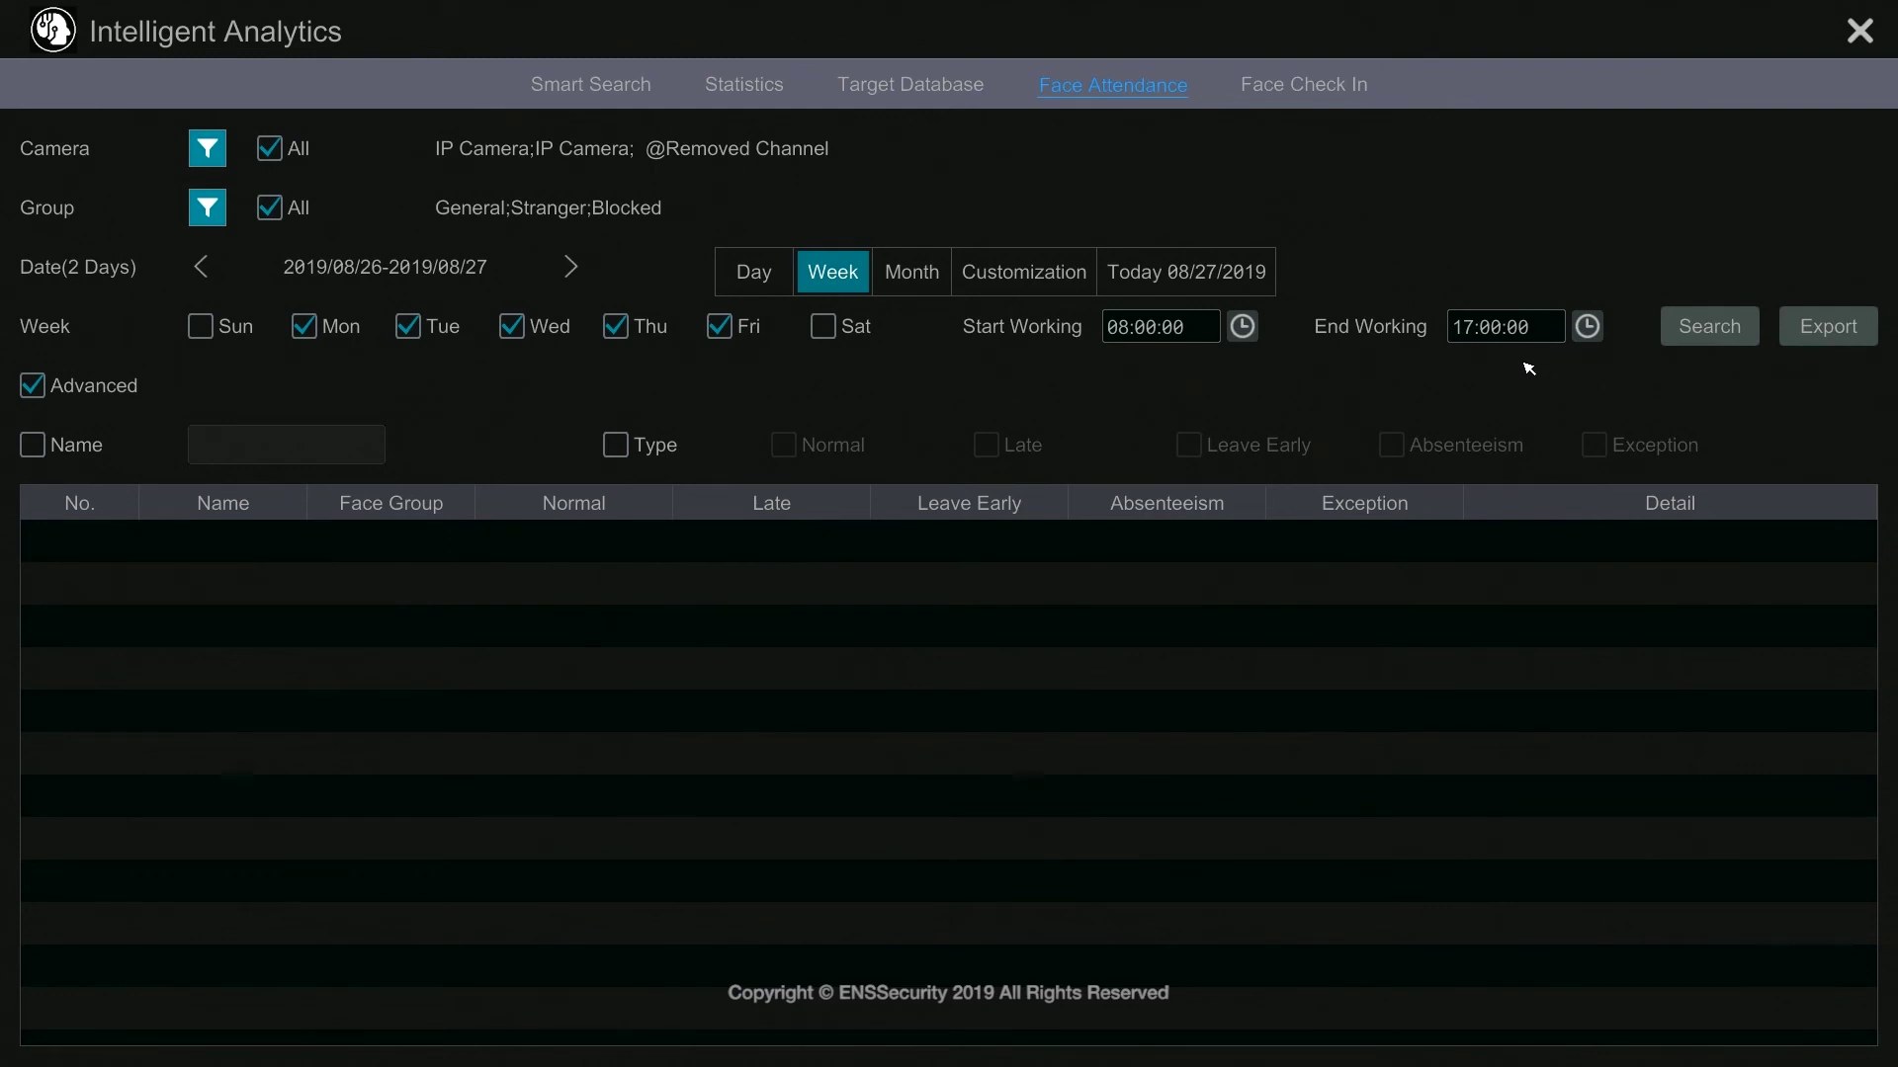
{"action": "left_click", "coordinate": [208, 150]}
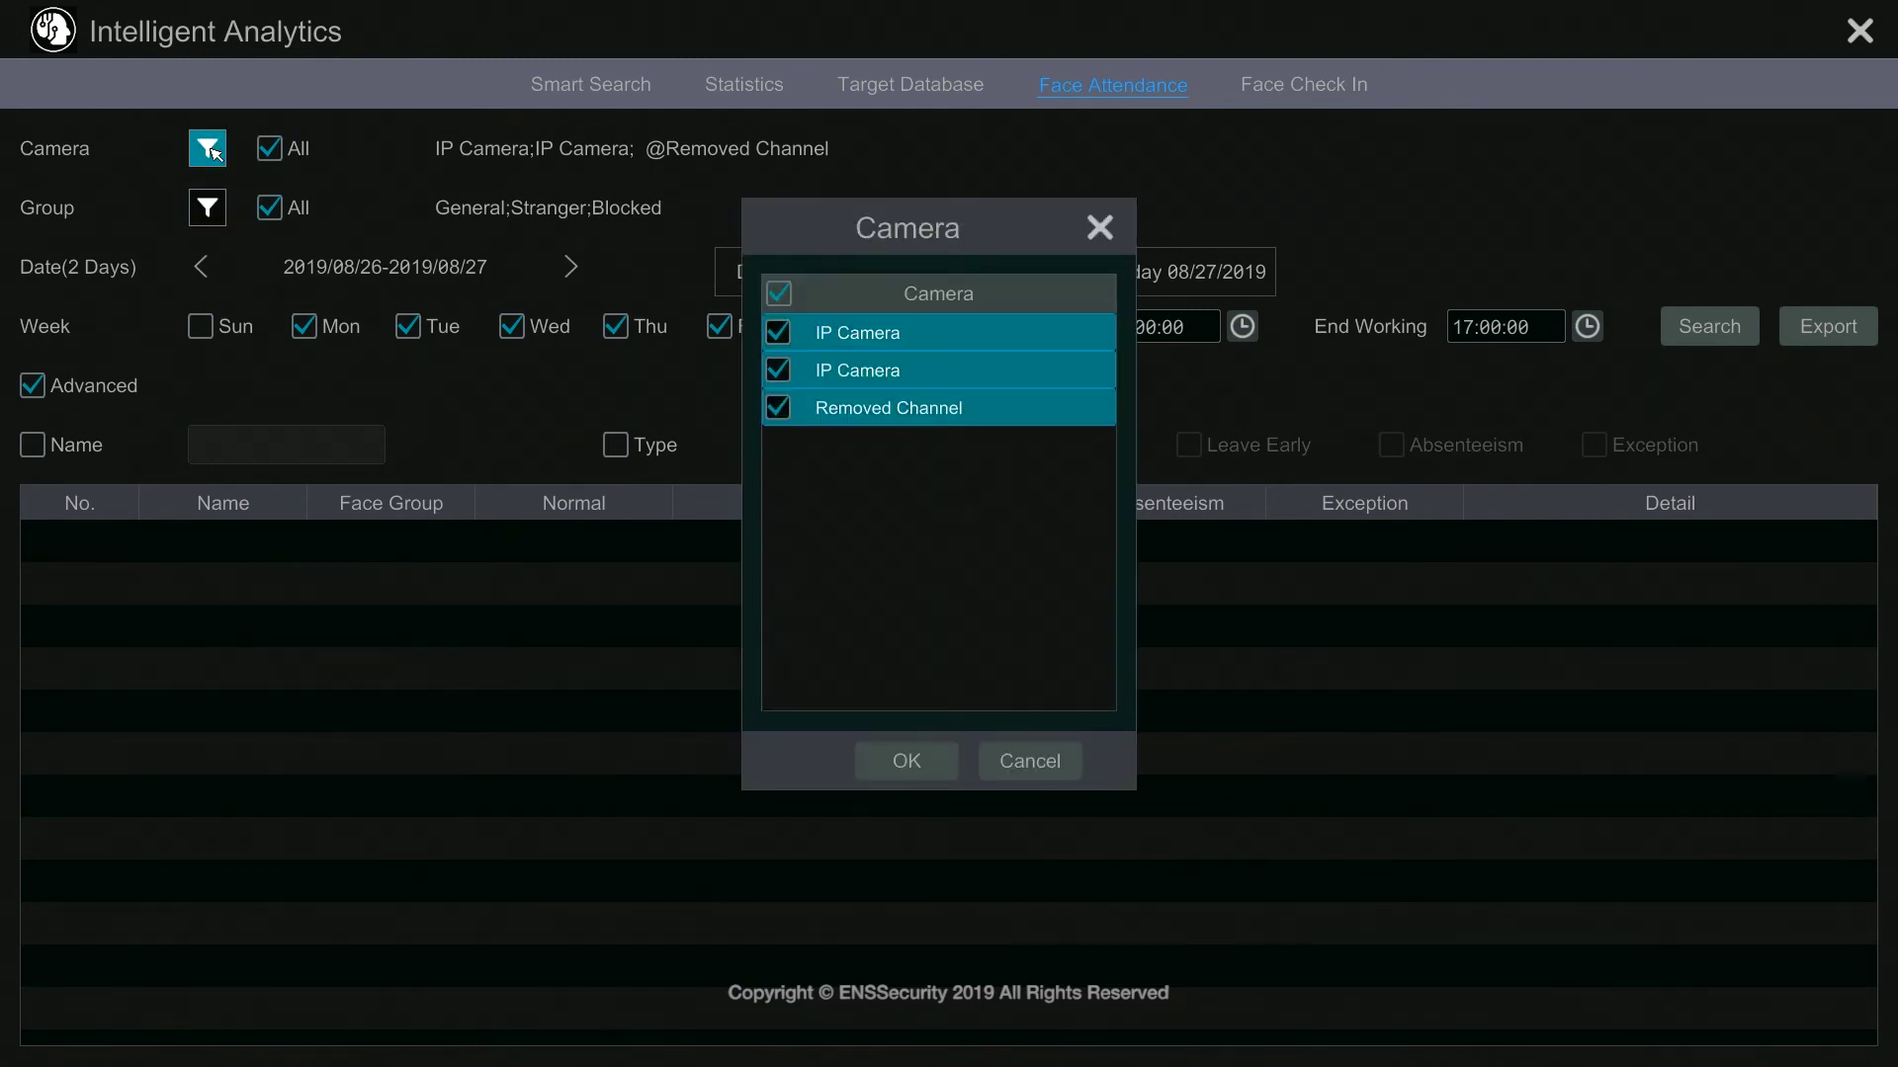
{"action": "left_click", "coordinate": [1101, 227]}
{"action": "left_click", "coordinate": [210, 206]}
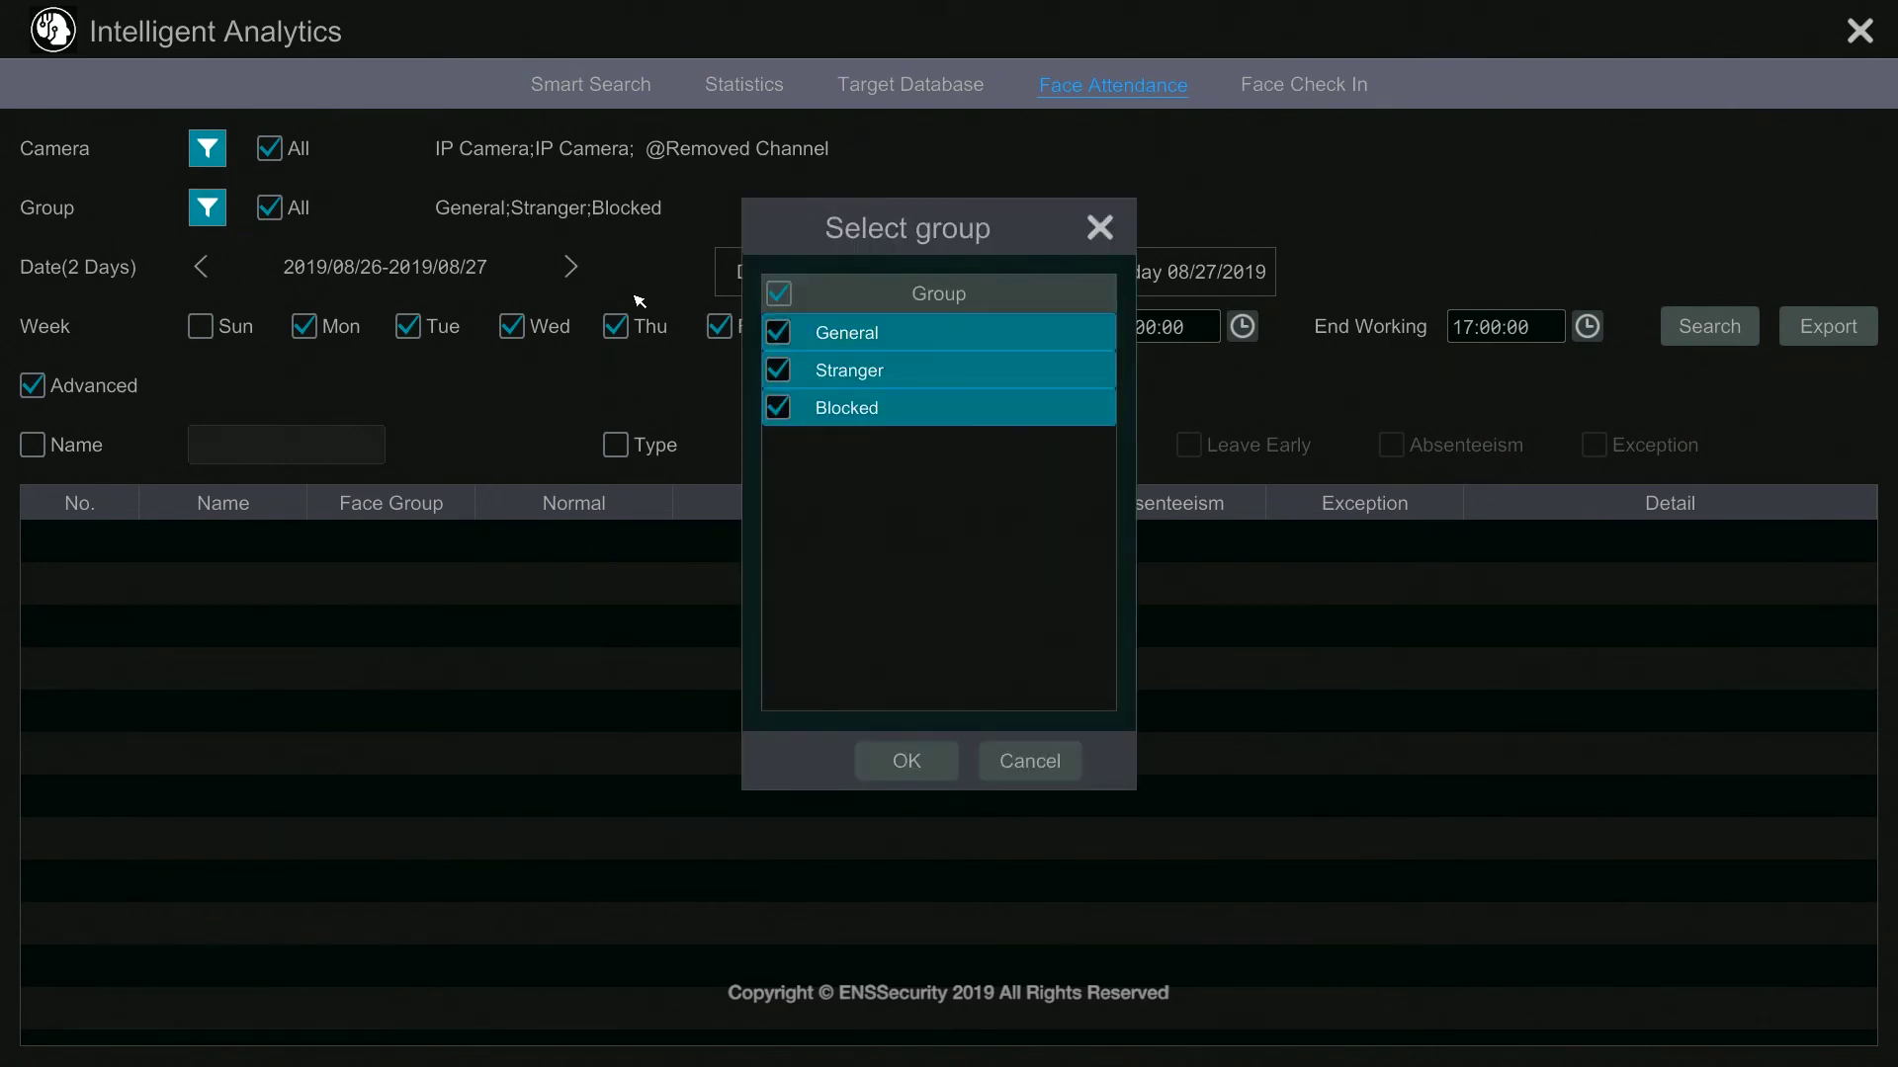
{"action": "left_click", "coordinate": [1099, 229]}
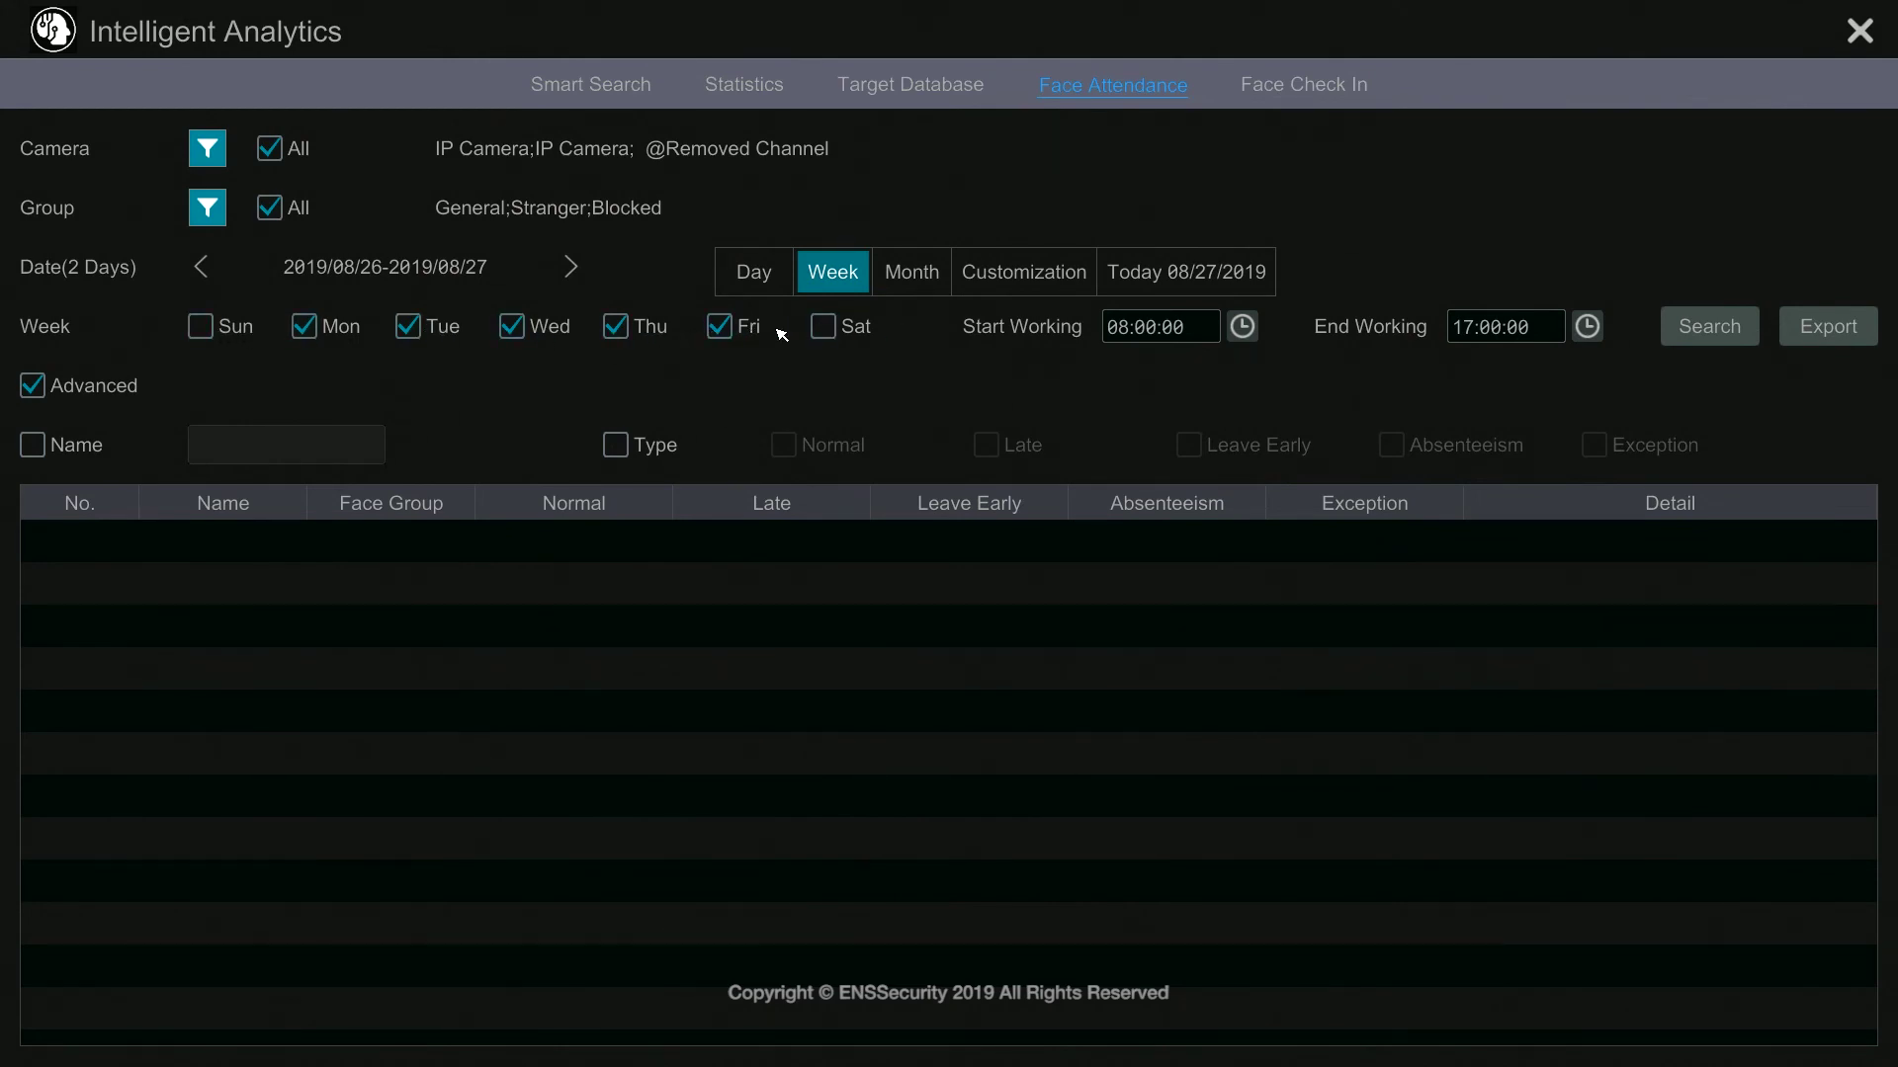
{"action": "left_click", "coordinate": [1711, 332]}
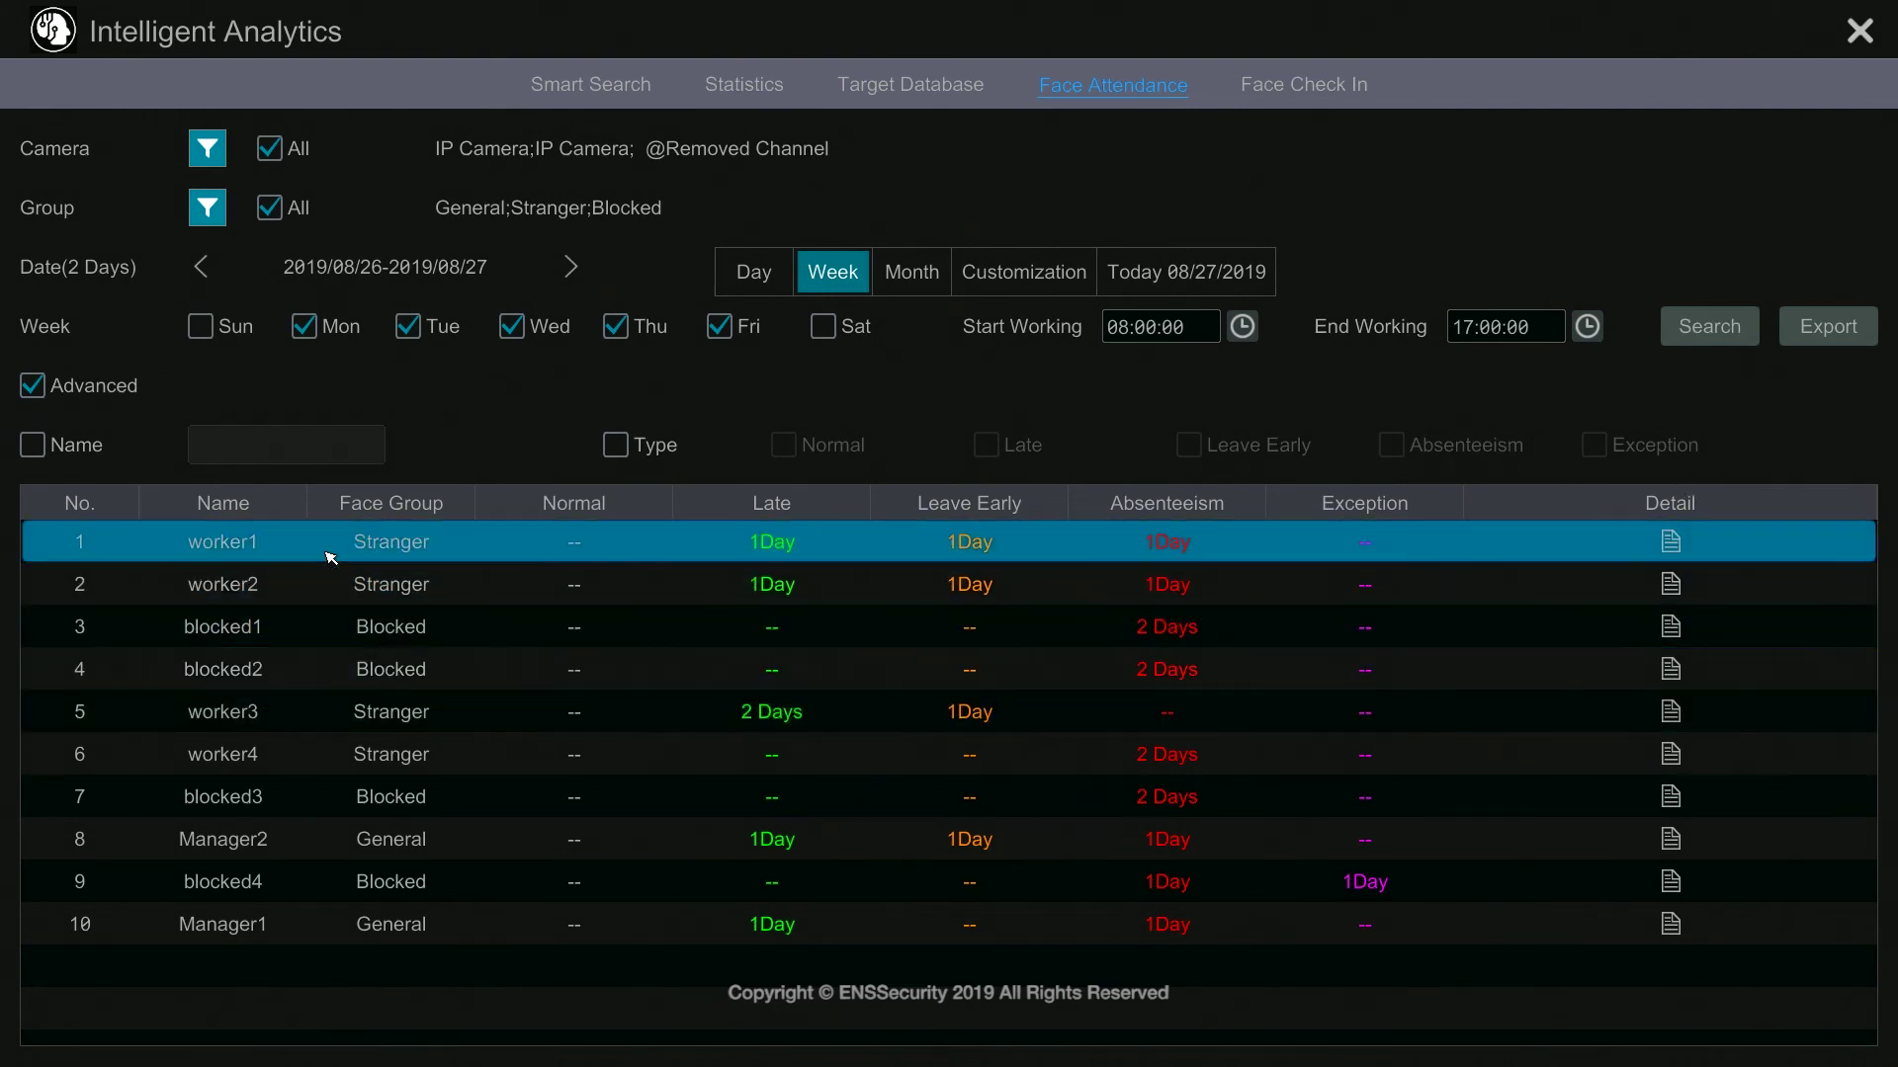
Examine worker1's attendance details for 08/26/2019 and 08/27/2019, including the earliest and latest snapshots, and close them.
{"action": "left_click", "coordinate": [1674, 542]}
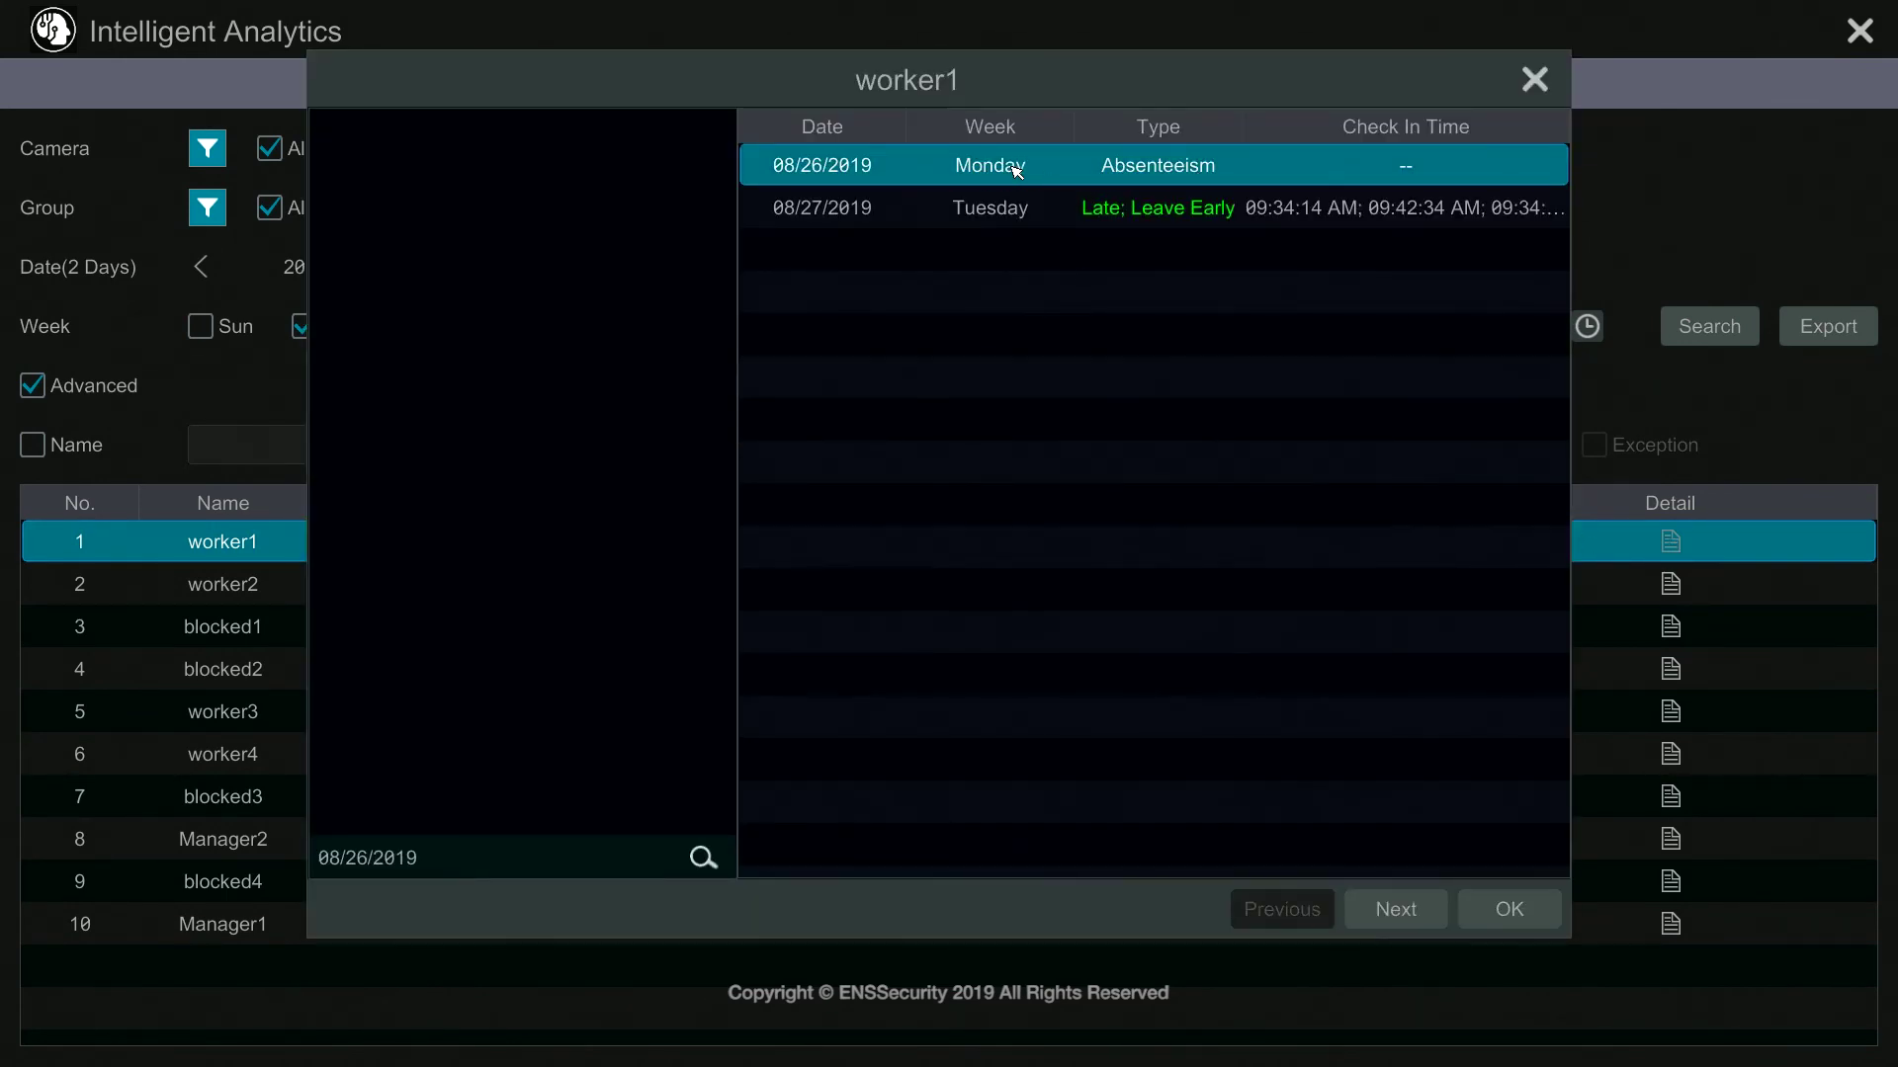
{"action": "left_click", "coordinate": [991, 218]}
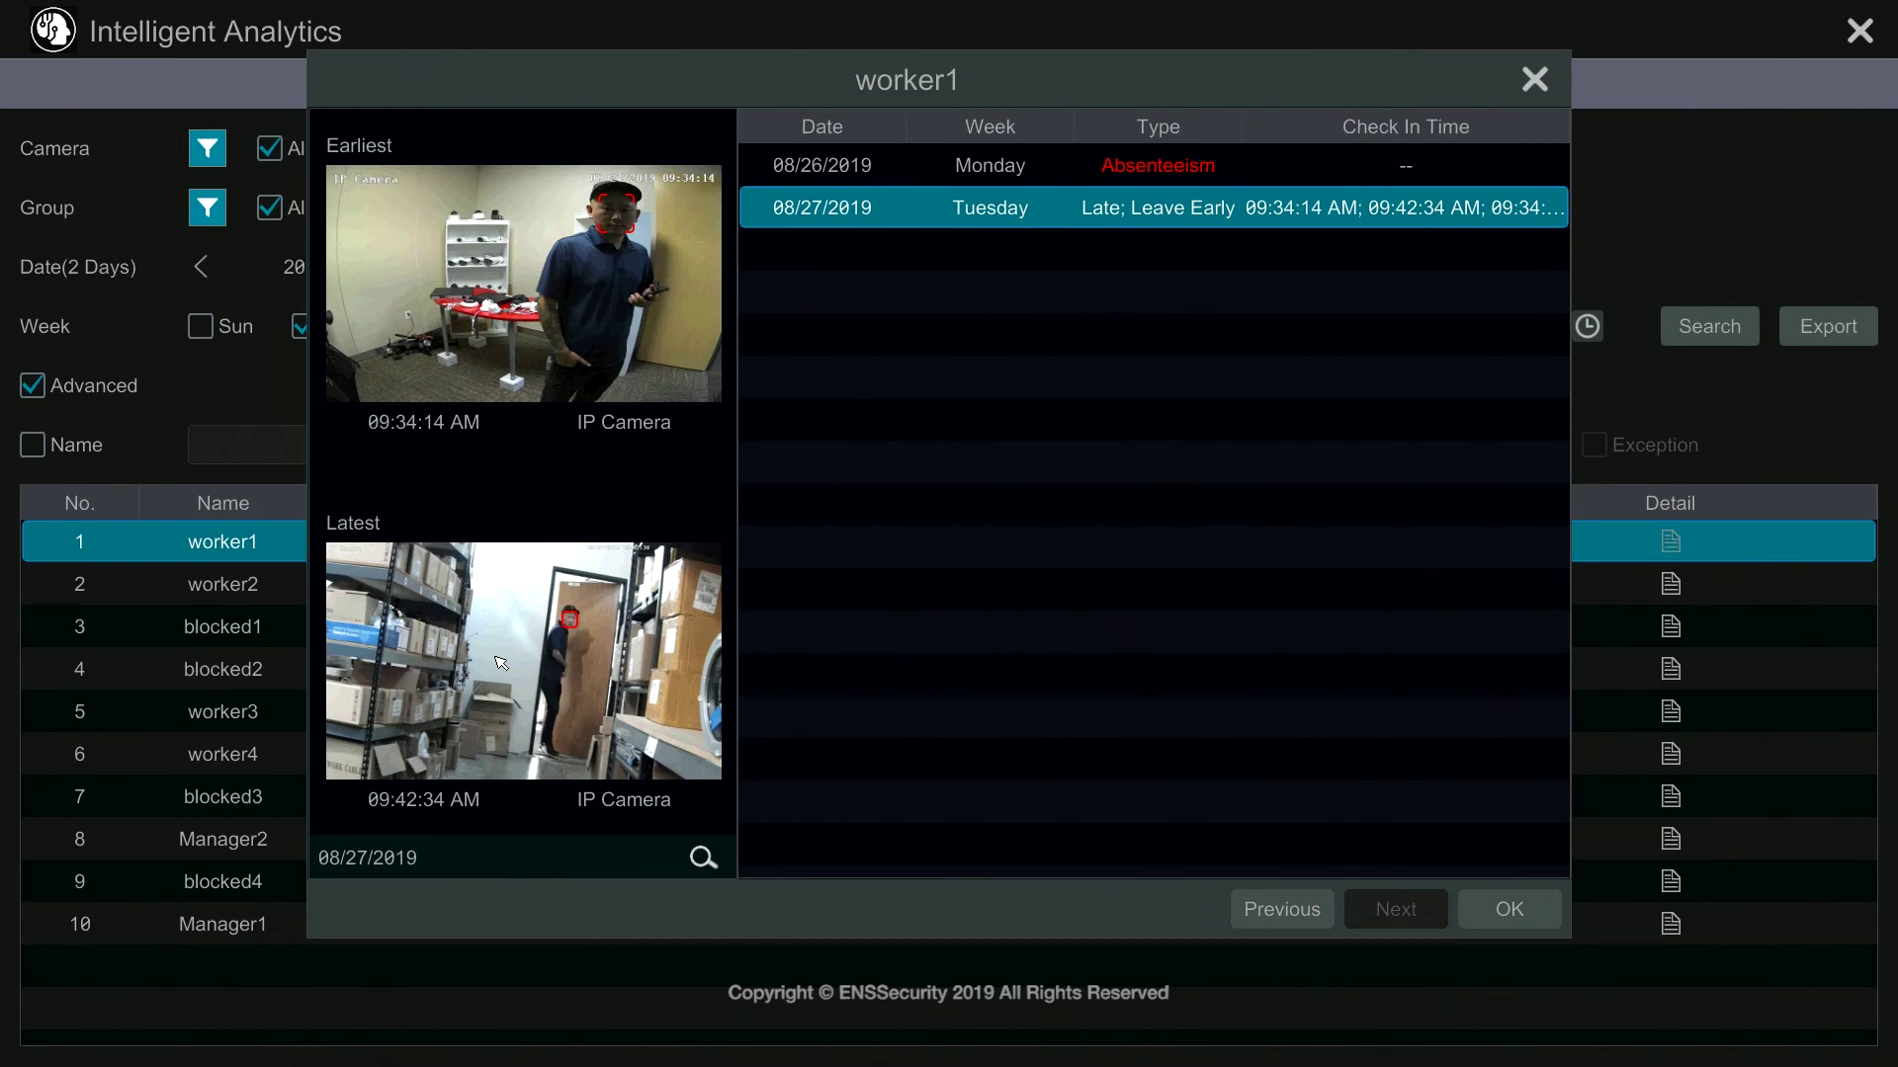
{"action": "left_click", "coordinate": [1532, 79]}
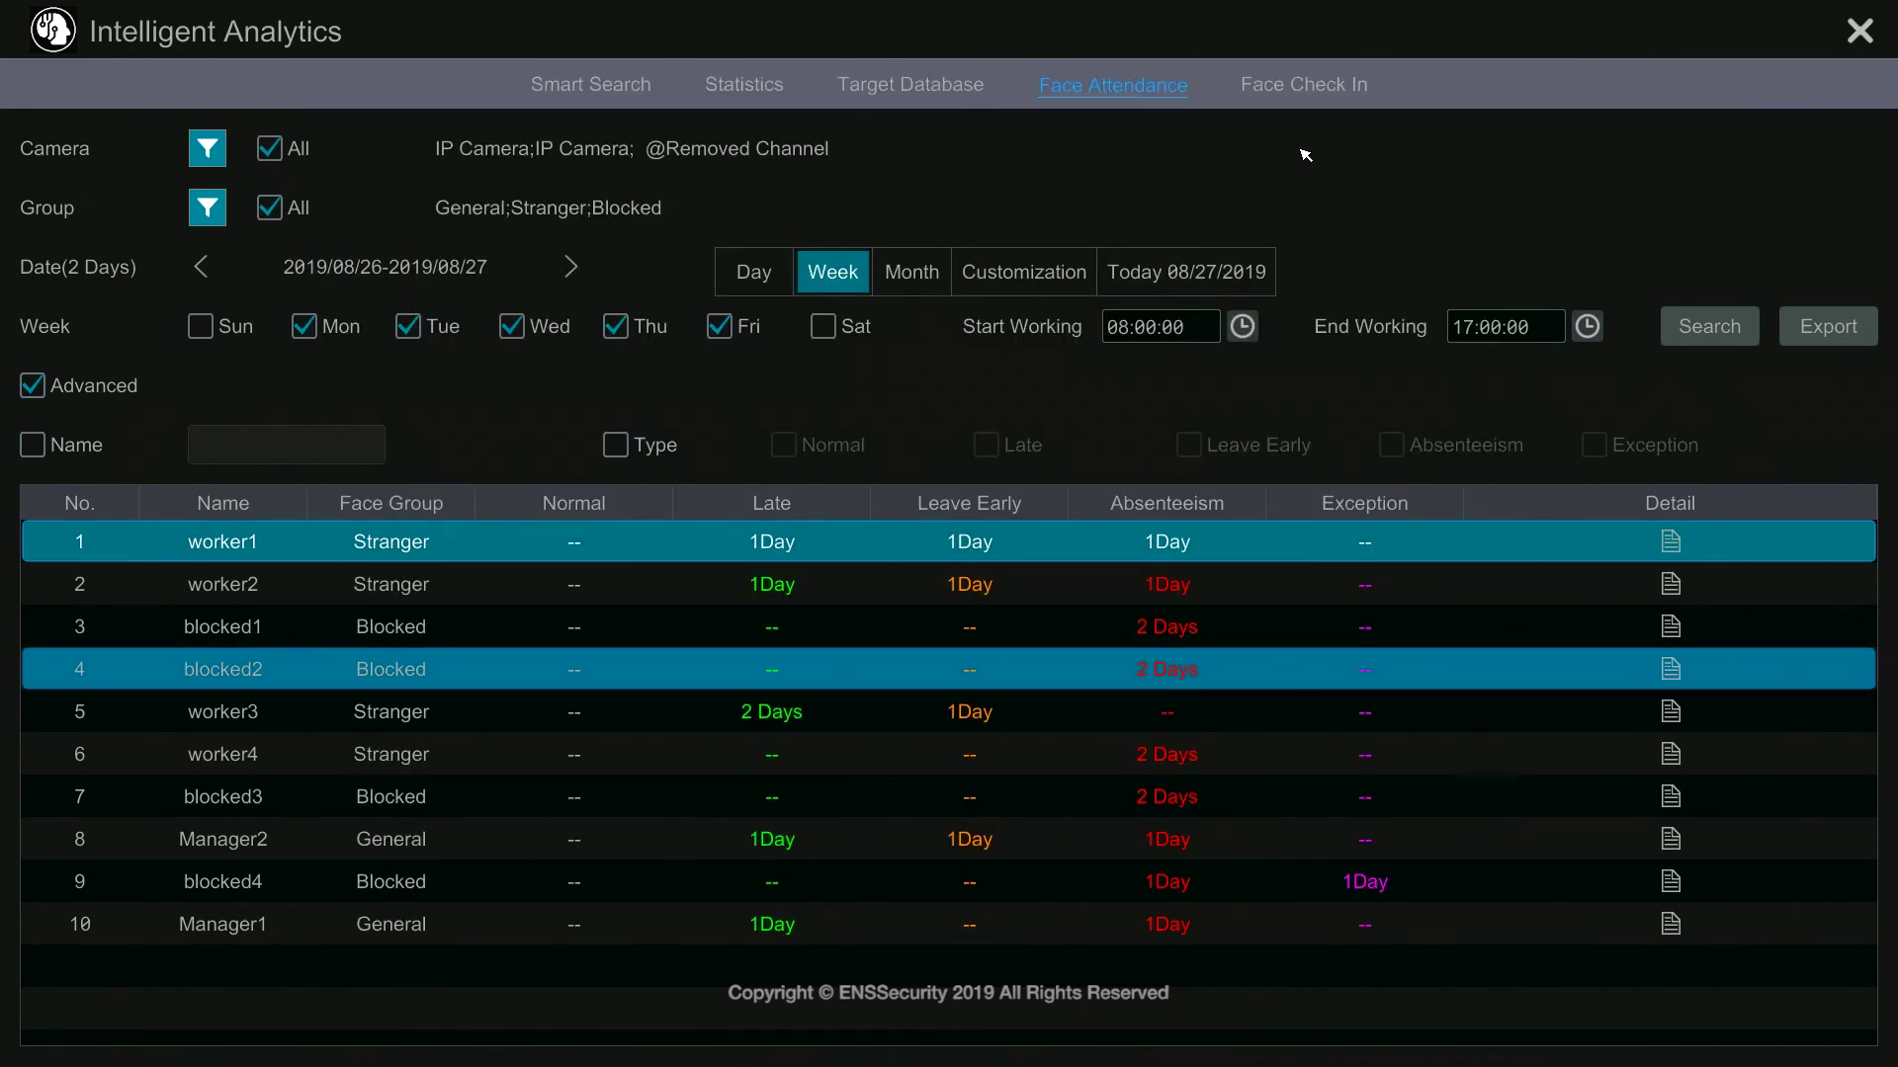
Search today's face check-in records from 09:00:00 to 18:00:00, after checking the camera and group filters with everything selected.
{"action": "left_click", "coordinate": [1325, 89]}
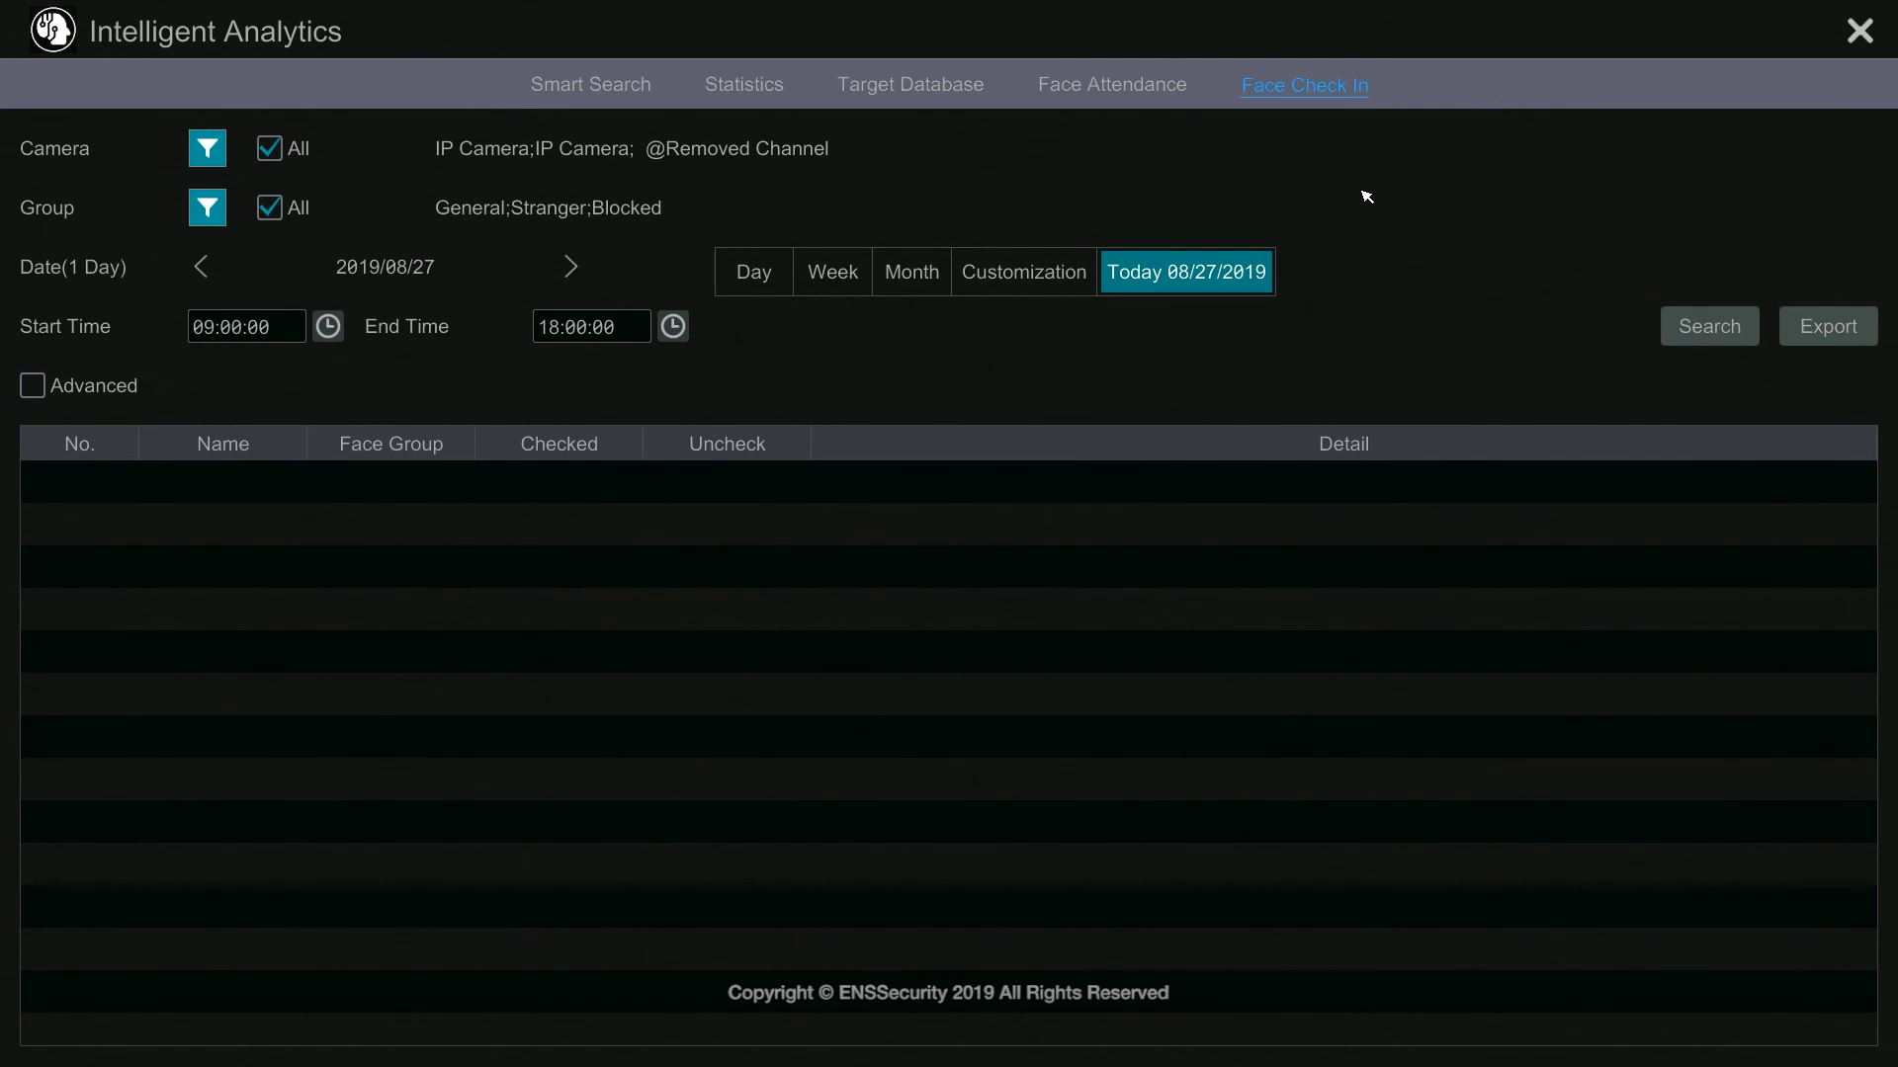
{"action": "left_click", "coordinate": [206, 148]}
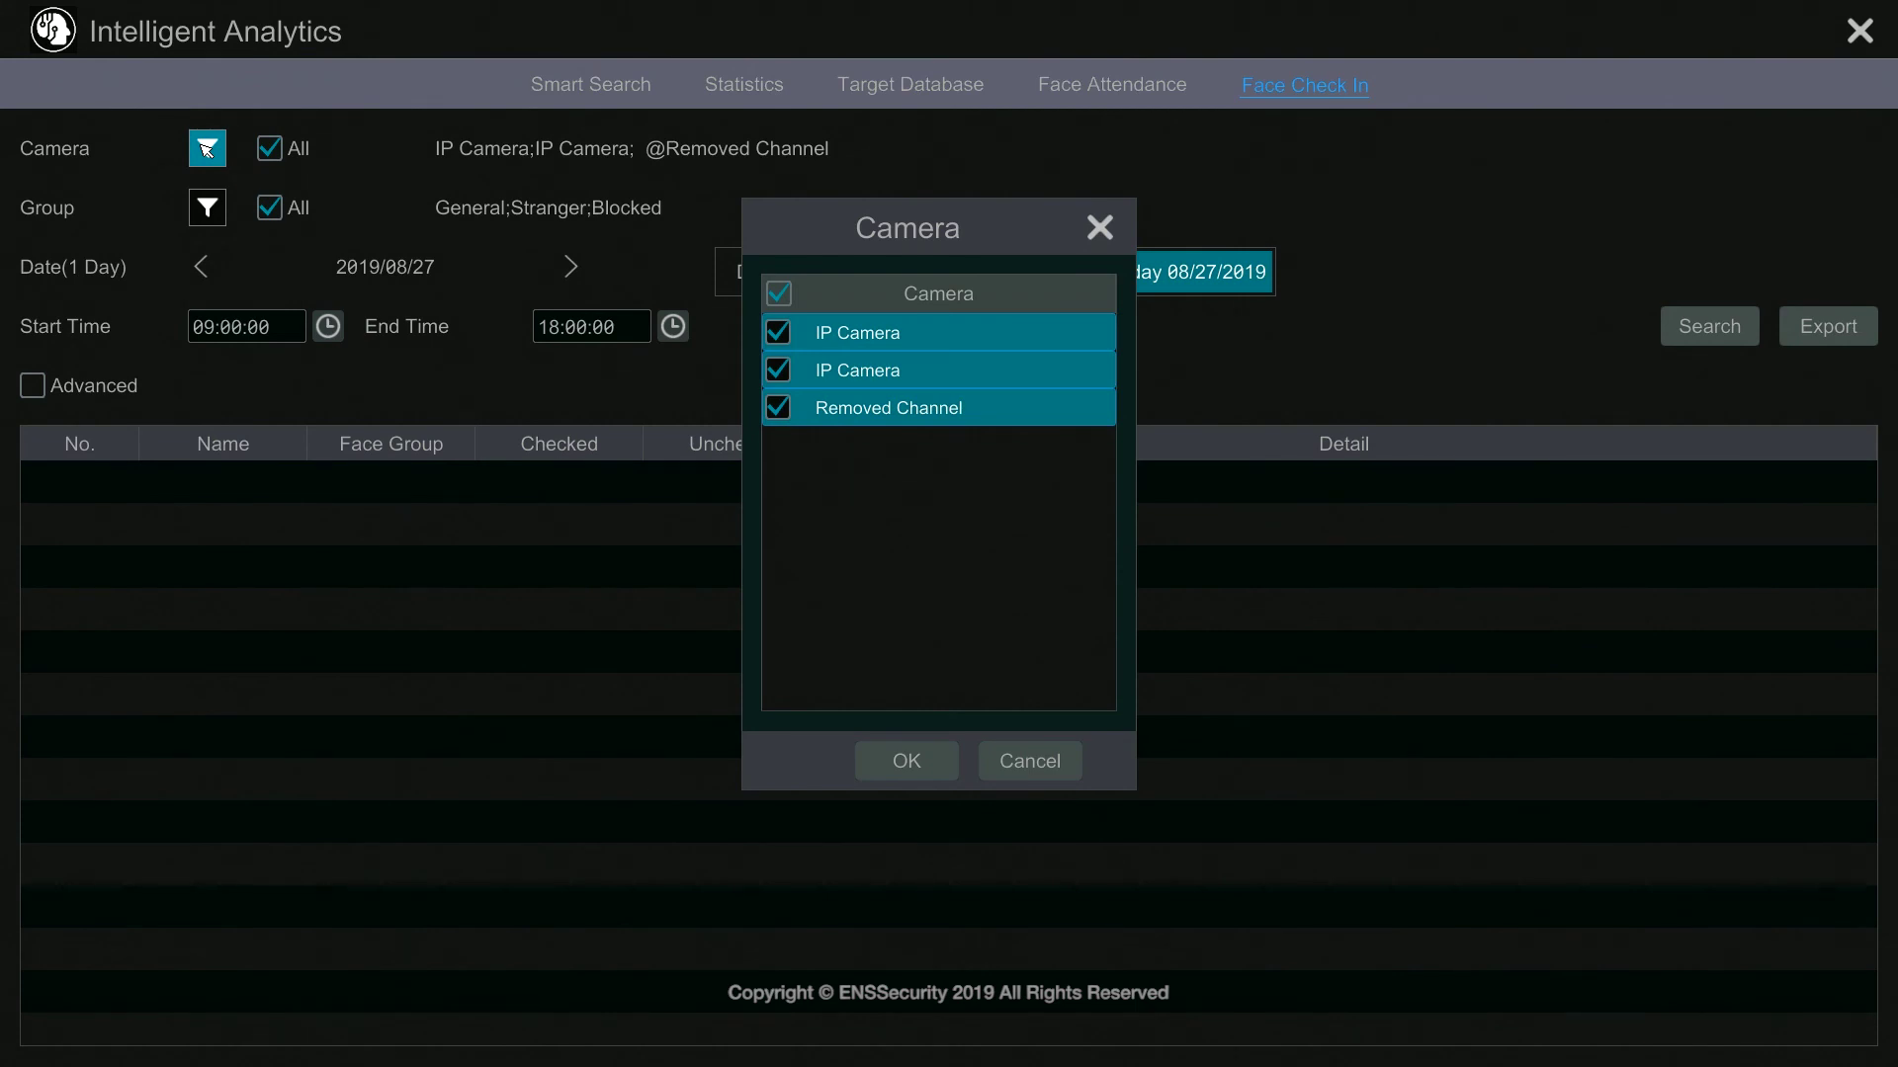
{"action": "left_click", "coordinate": [1099, 228]}
{"action": "left_click", "coordinate": [226, 223]}
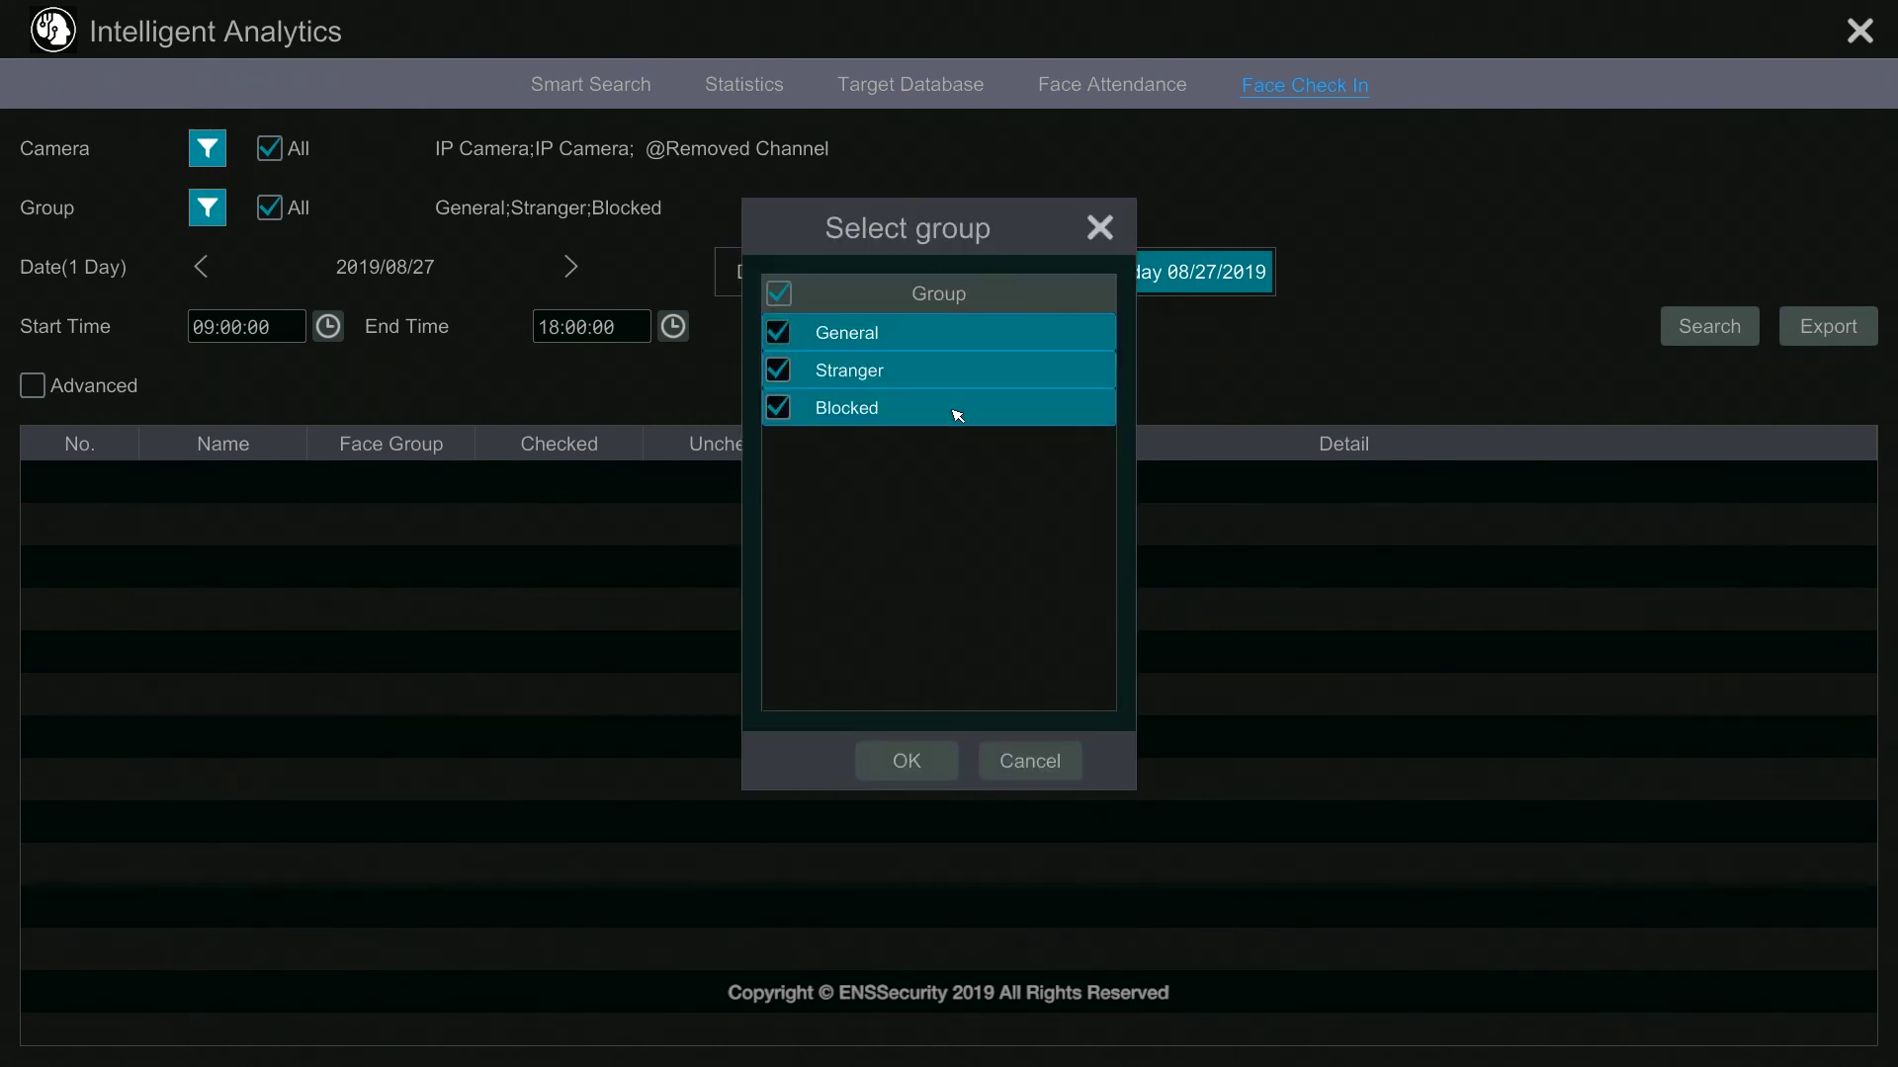
{"action": "left_click", "coordinate": [1100, 226]}
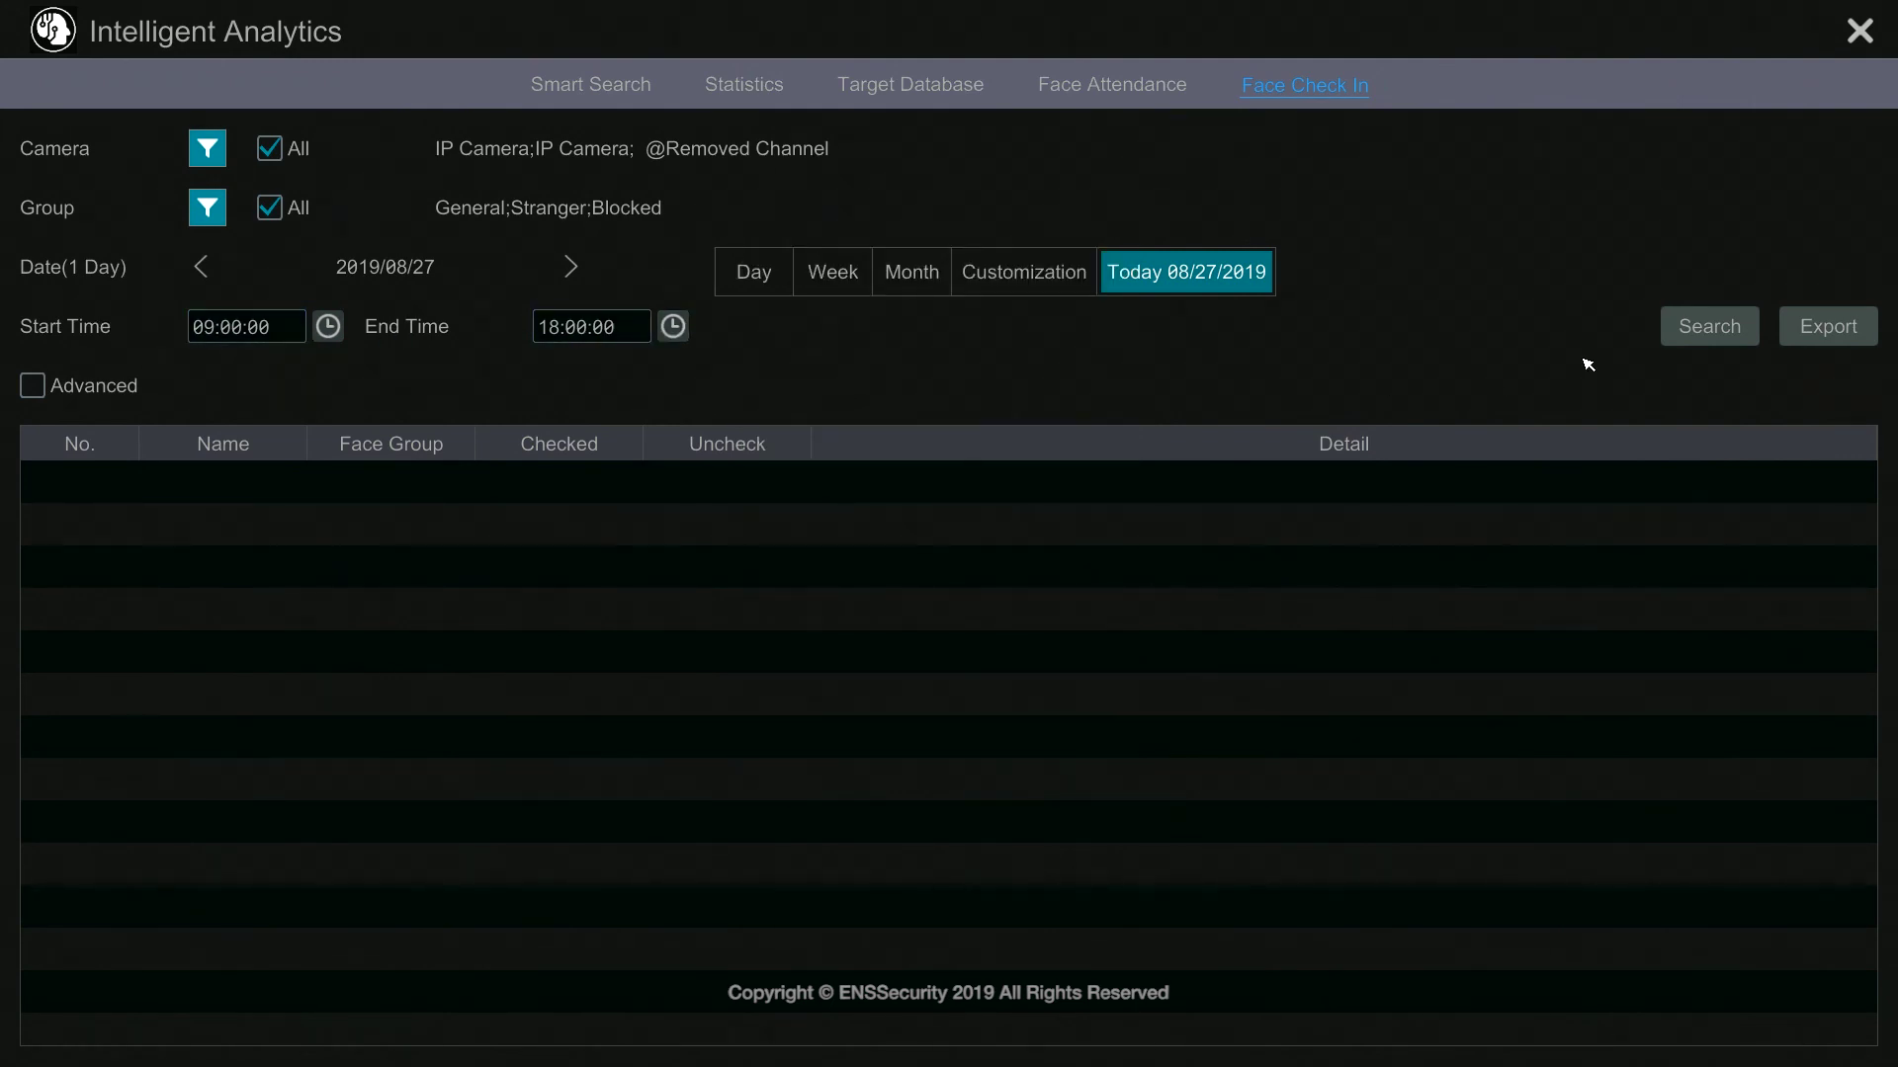
{"action": "left_click", "coordinate": [1720, 332]}
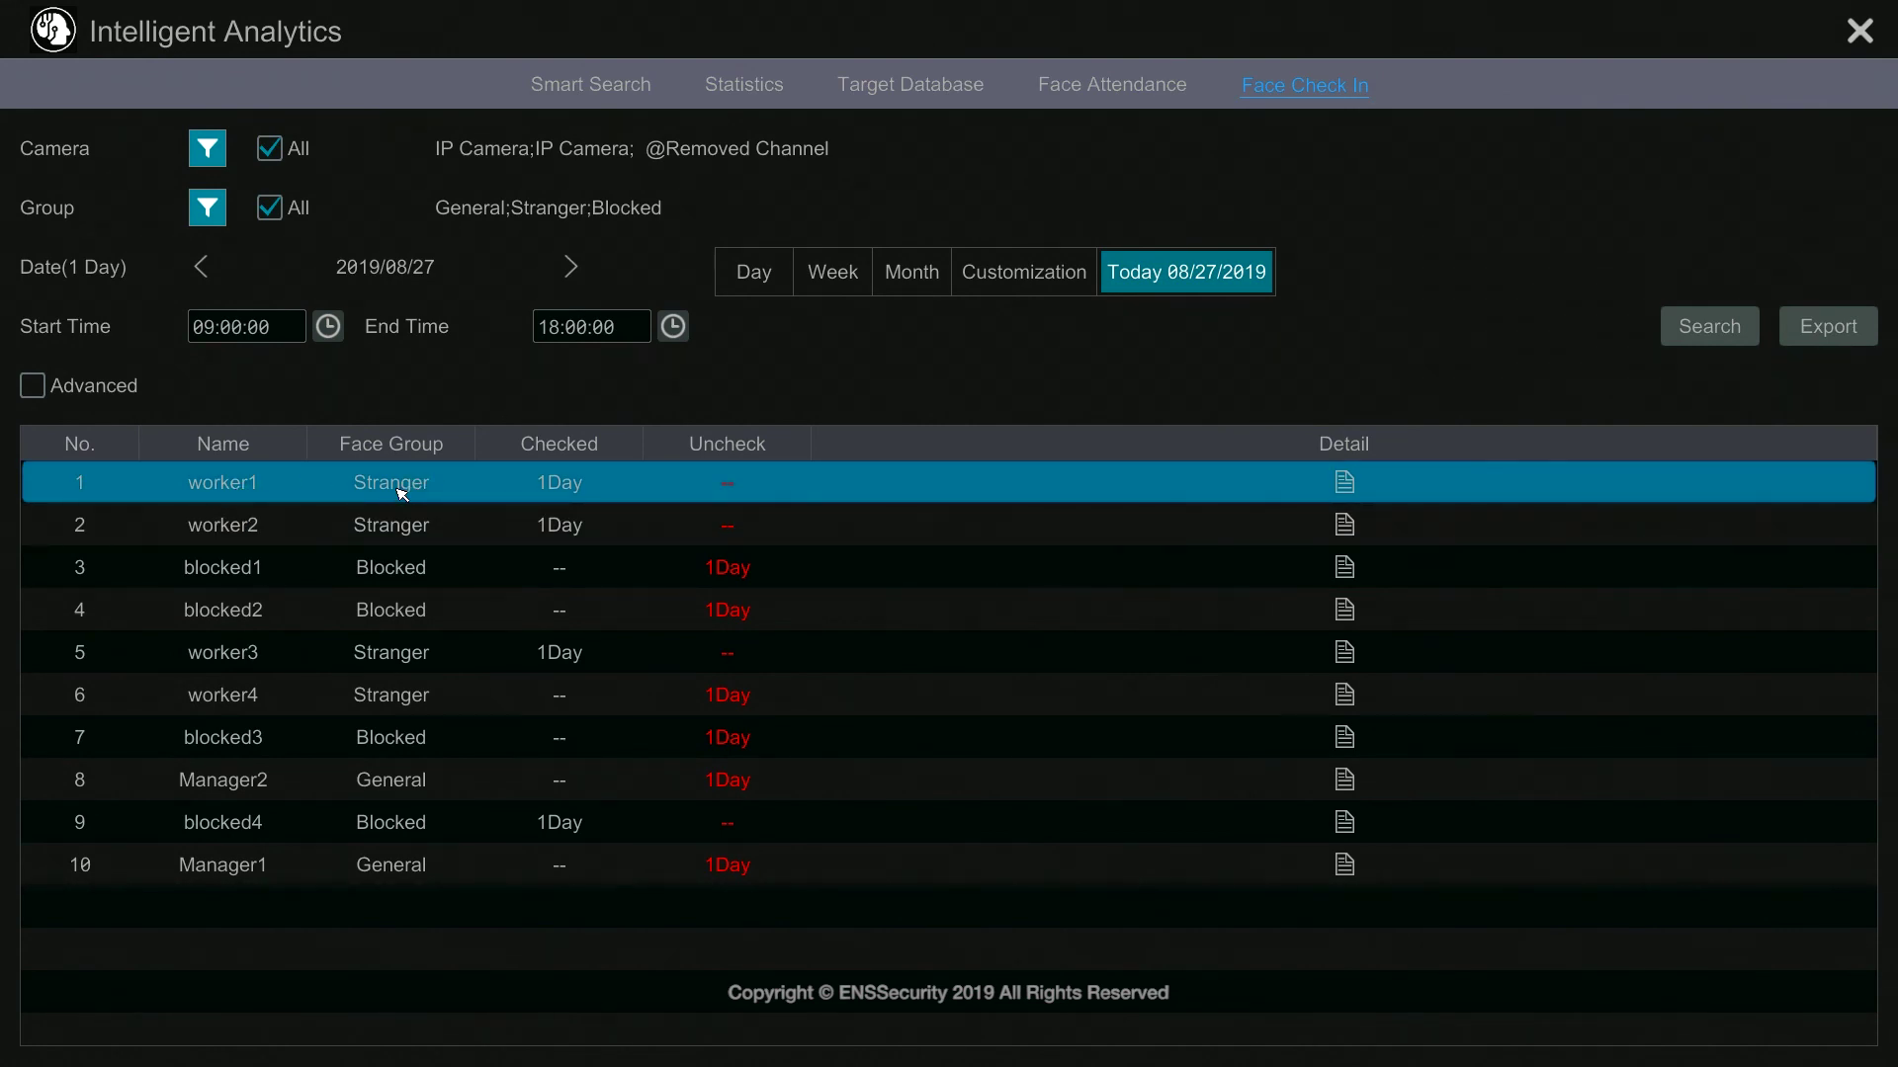
Examine the check-in details and sign-in snapshots of worker1 and worker3, closing each record after viewing it.
{"action": "left_click", "coordinate": [1351, 484]}
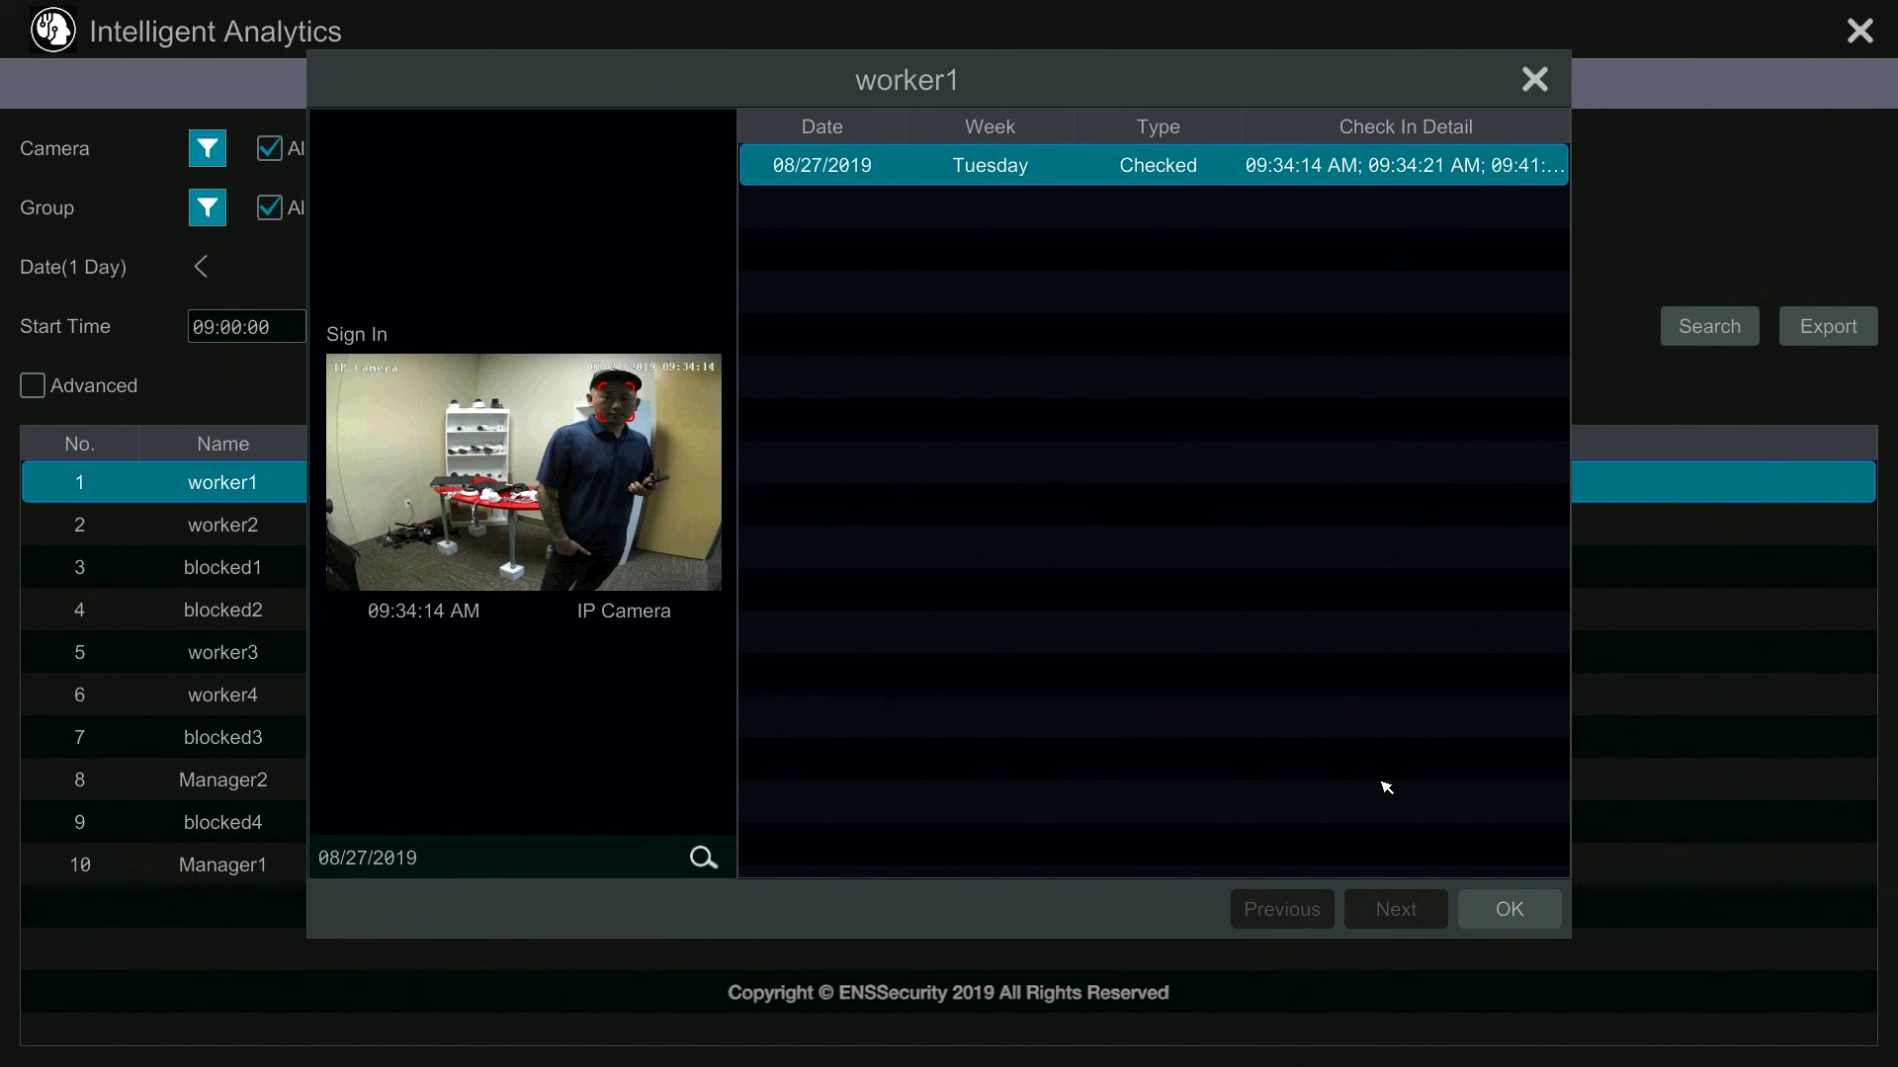
{"action": "right_click", "coordinate": [1445, 855]}
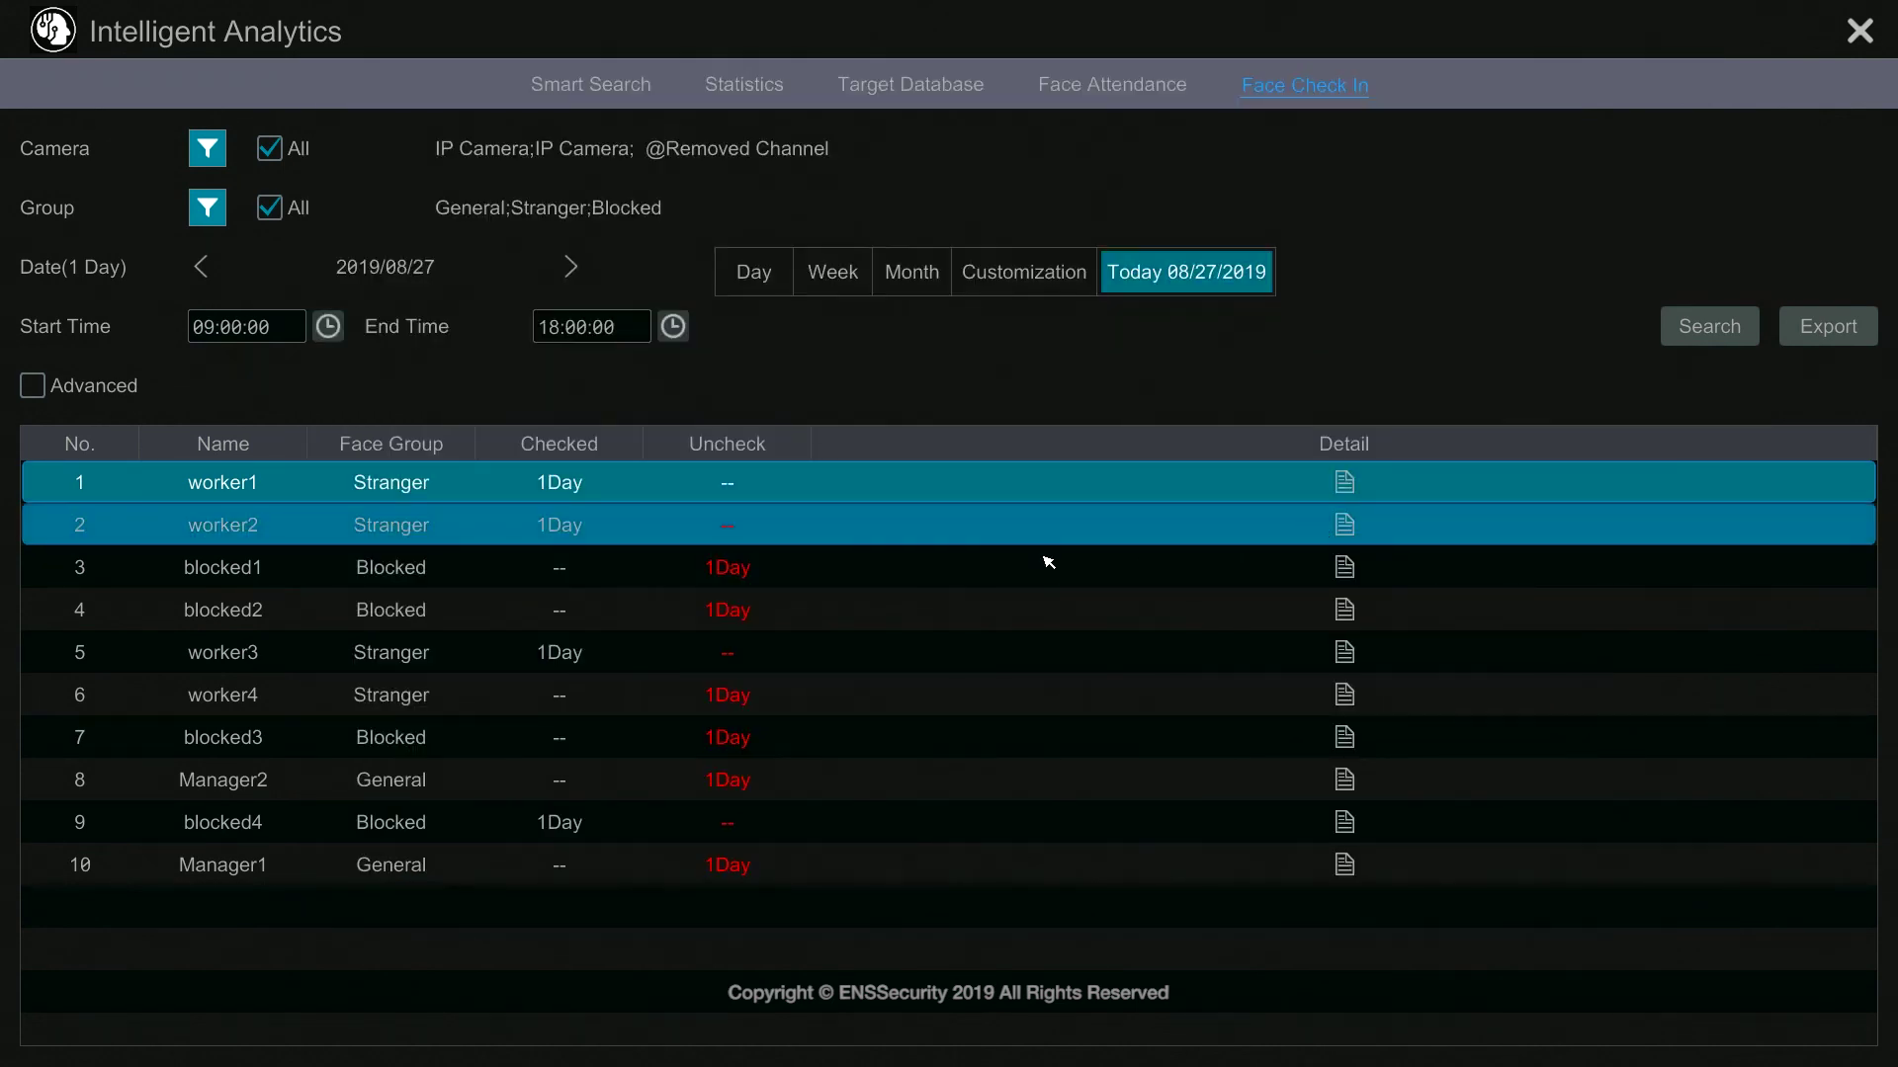
{"action": "left_click", "coordinate": [541, 655]}
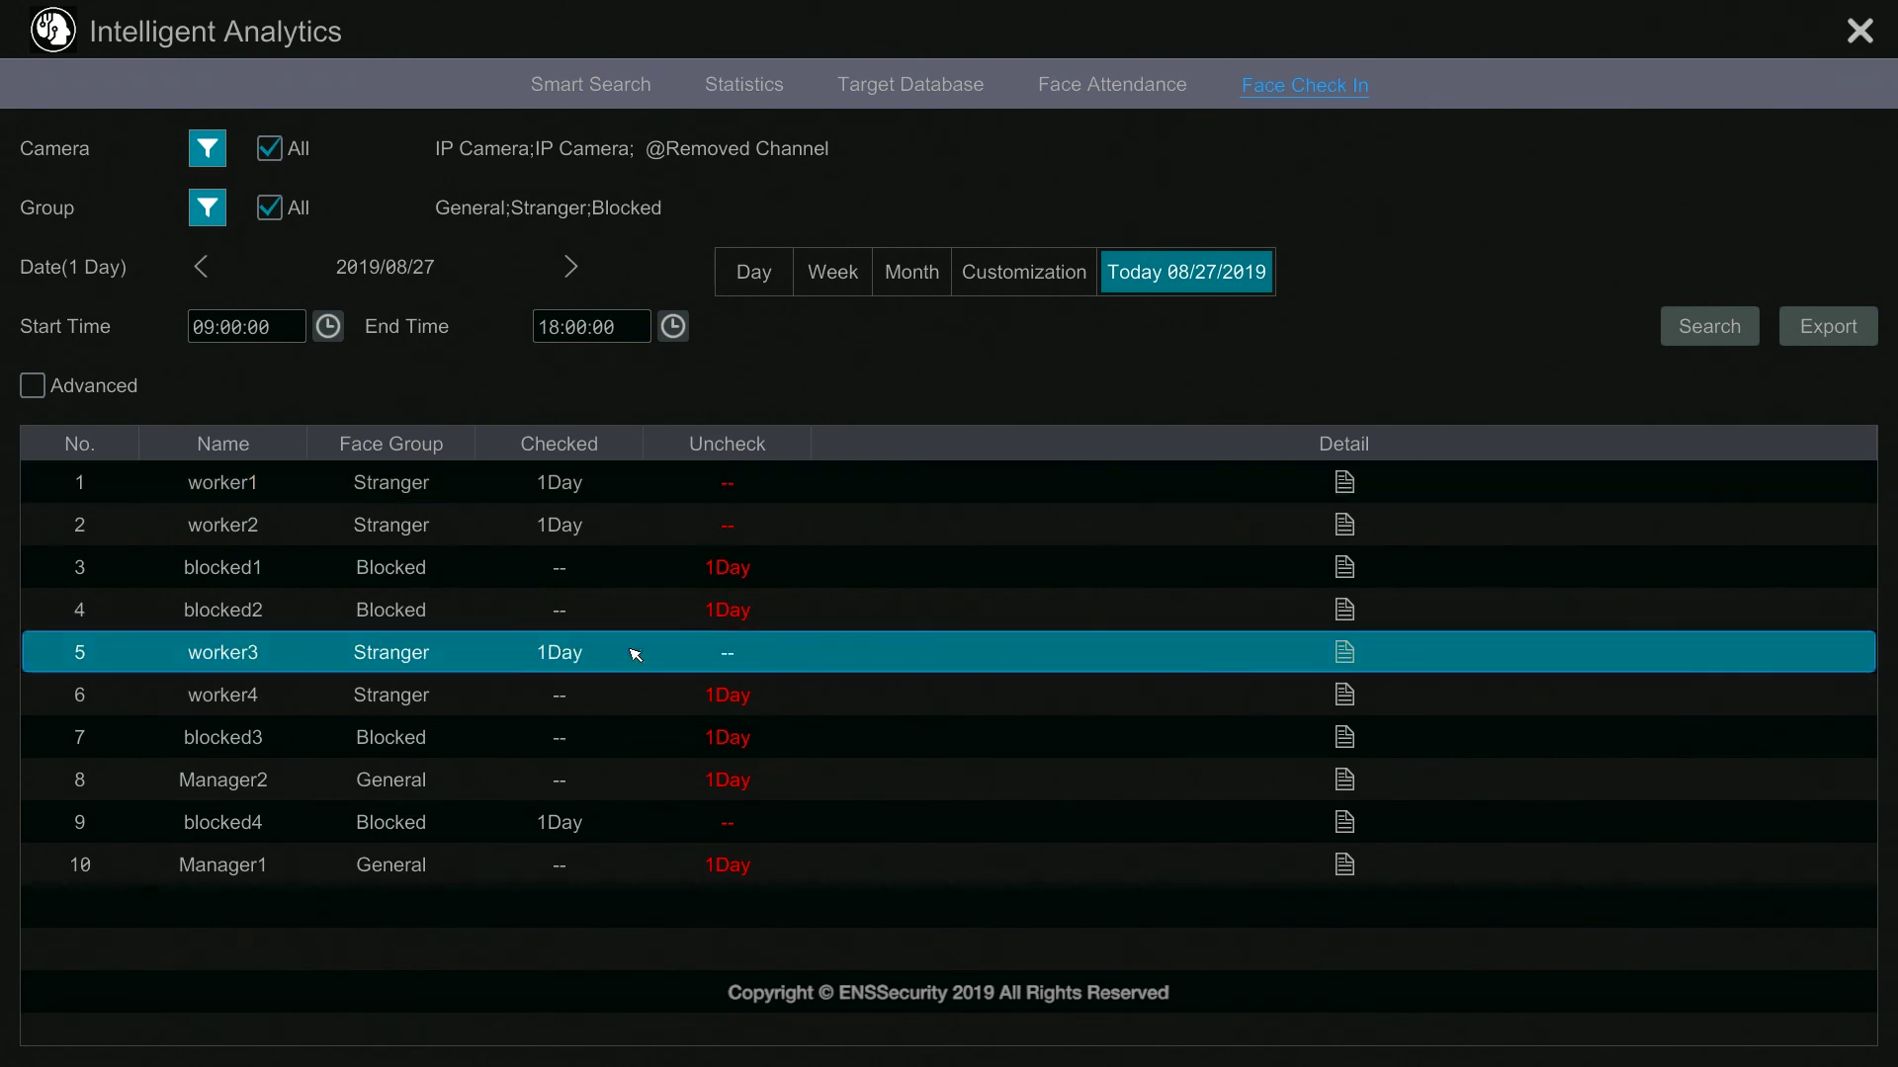
{"action": "left_click", "coordinate": [1345, 655]}
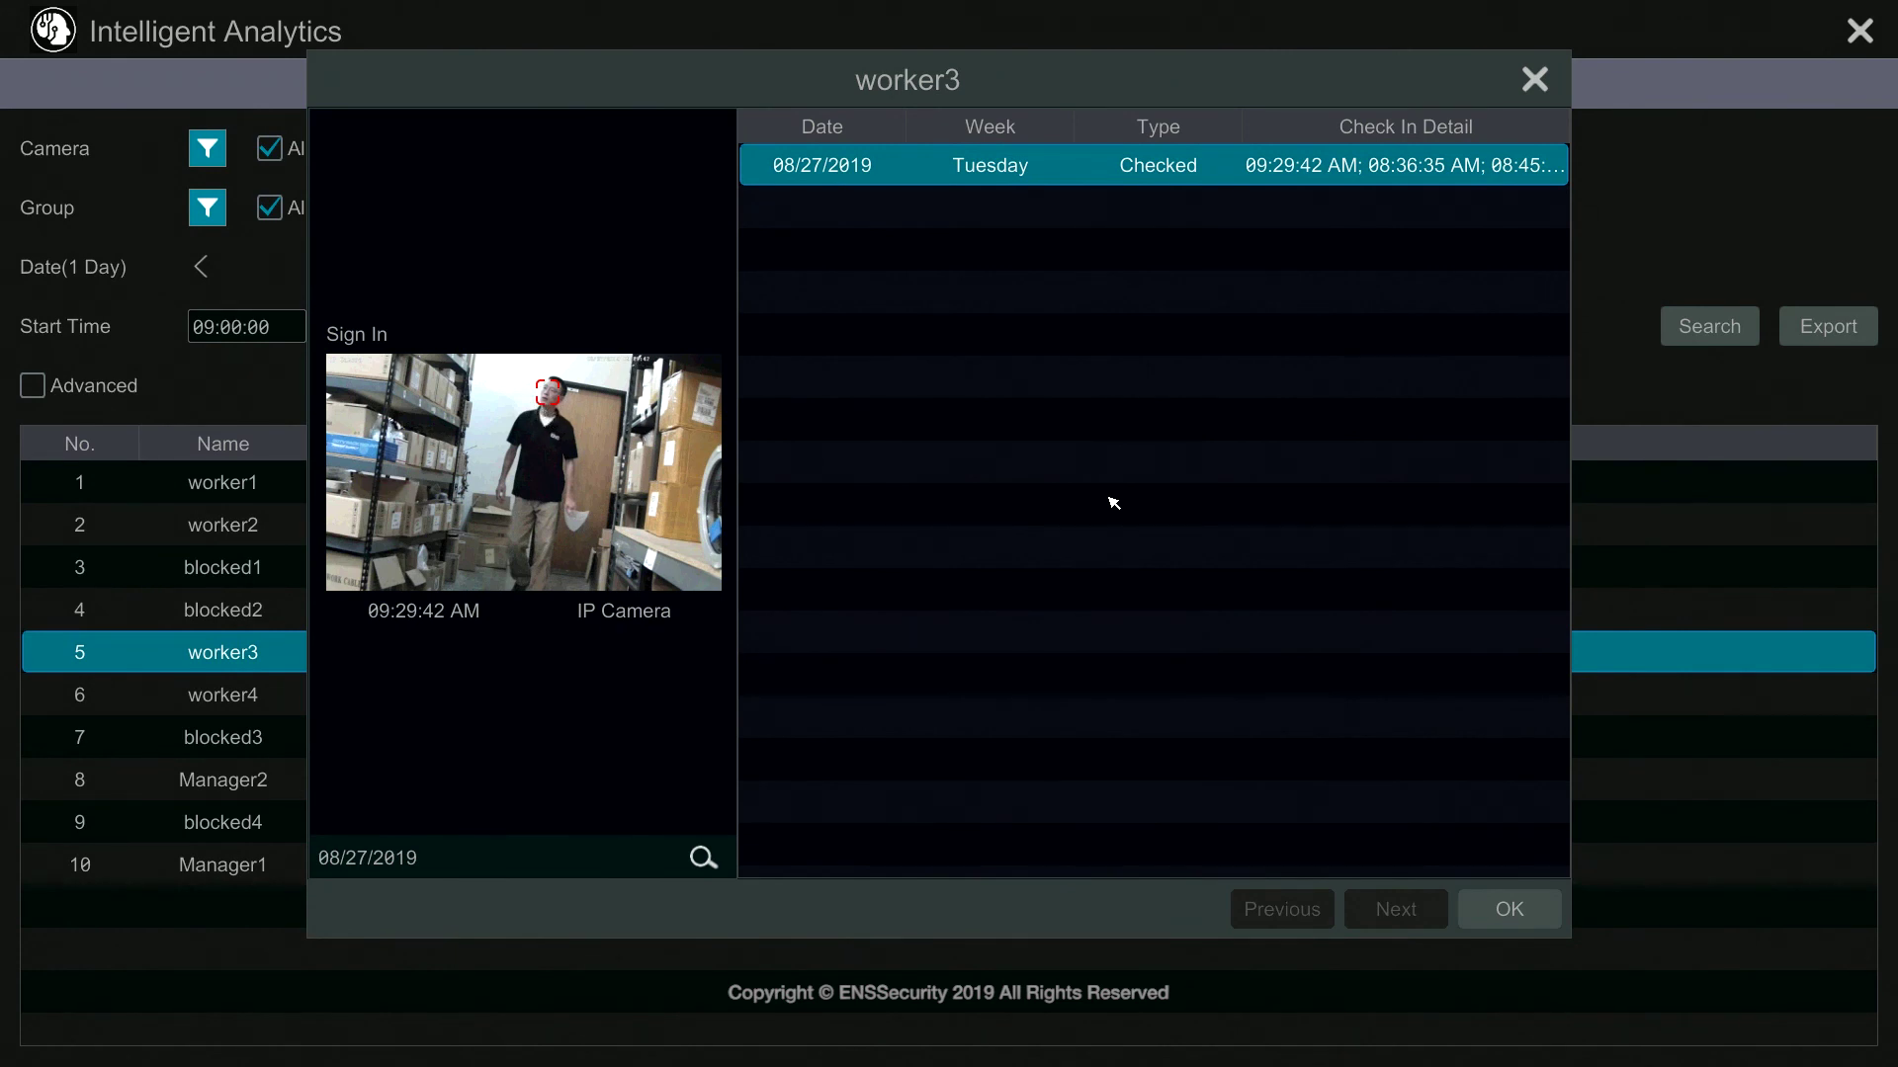
{"action": "left_click", "coordinate": [1510, 909]}
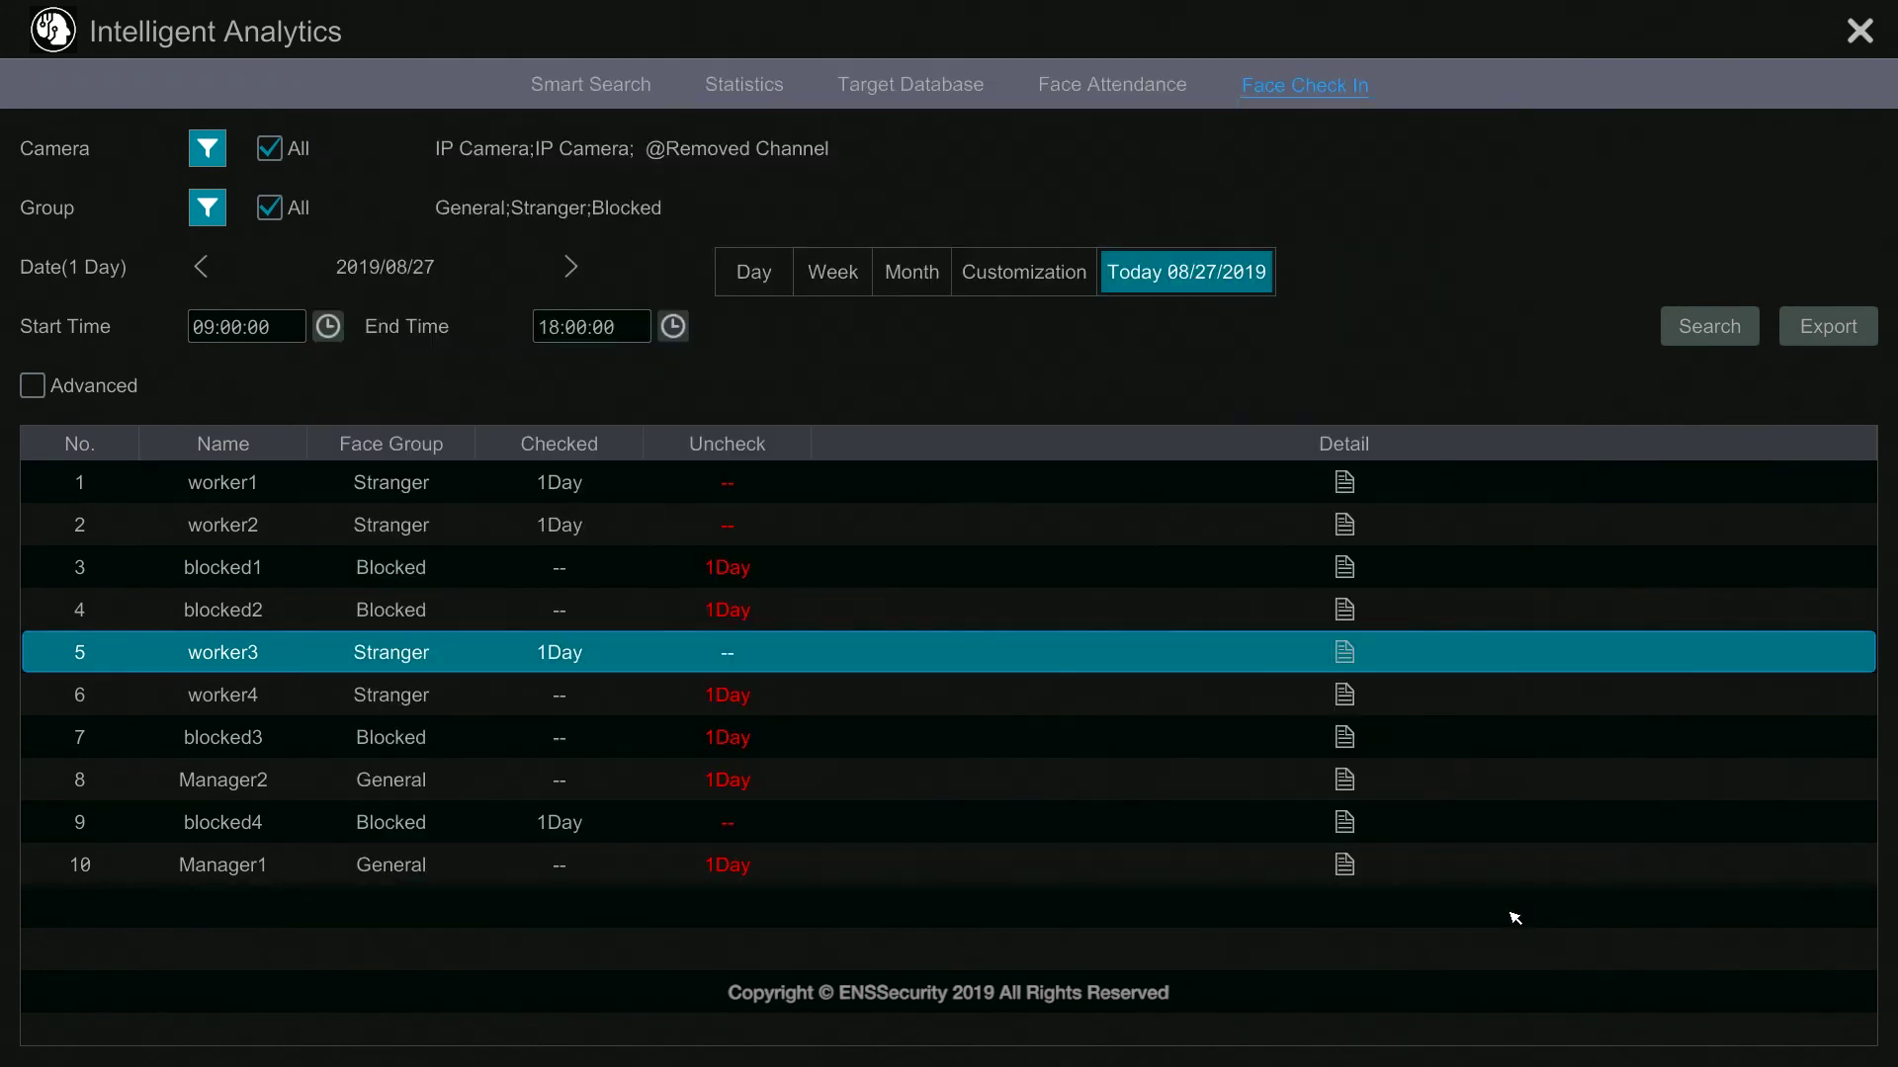